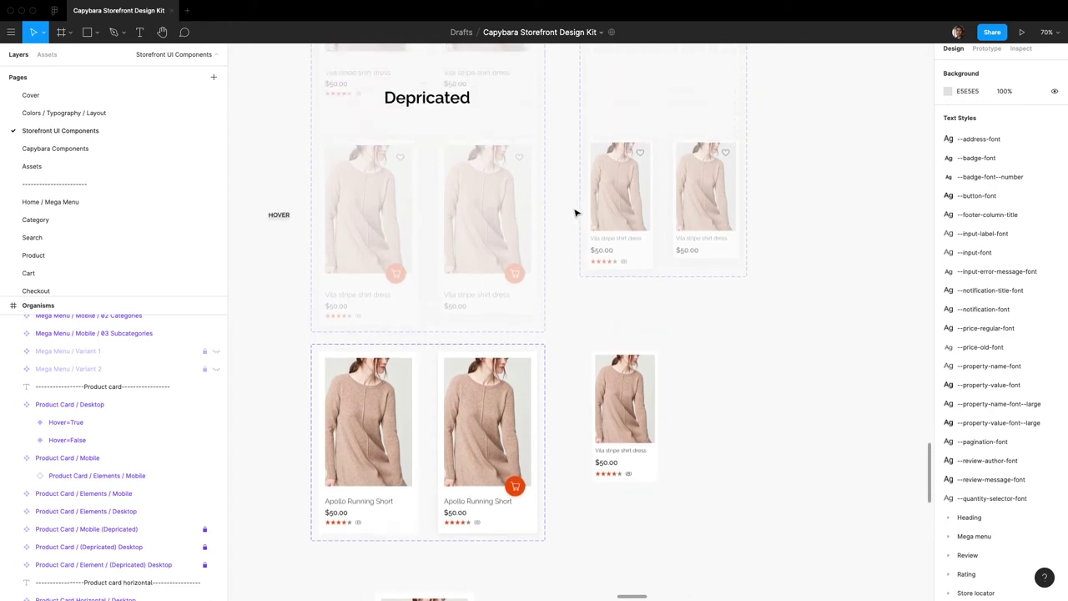
scroll(574, 213, up, 3)
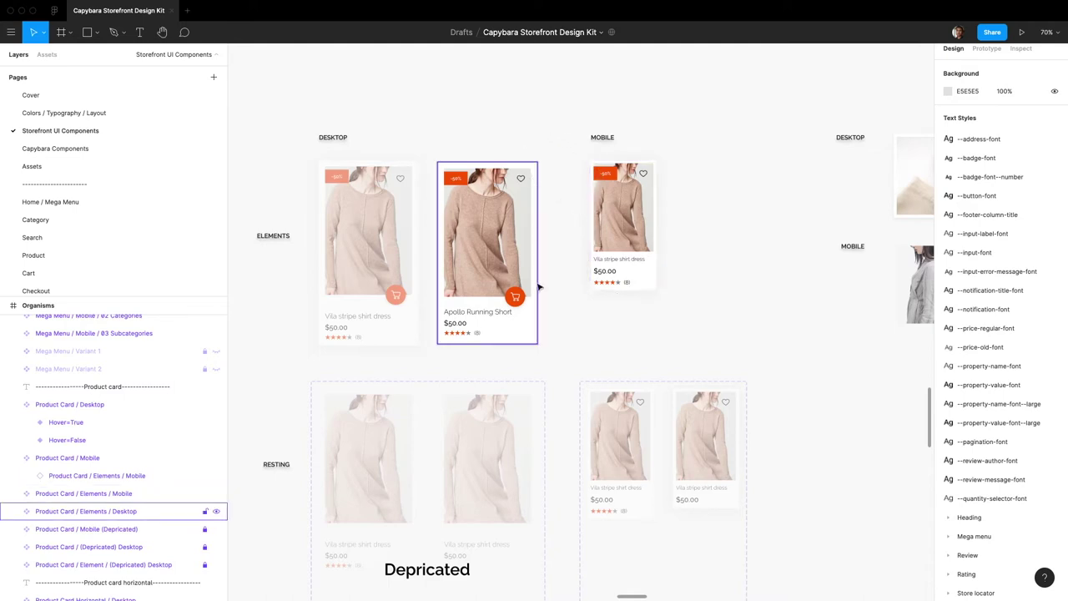
Step: Look over the Product Card component designs, then move to the Steve Madden men's products page
scroll(501, 301, up, 3)
scroll(501, 300, up, 4)
scroll(500, 301, down, 15)
scroll(500, 301, down, 5)
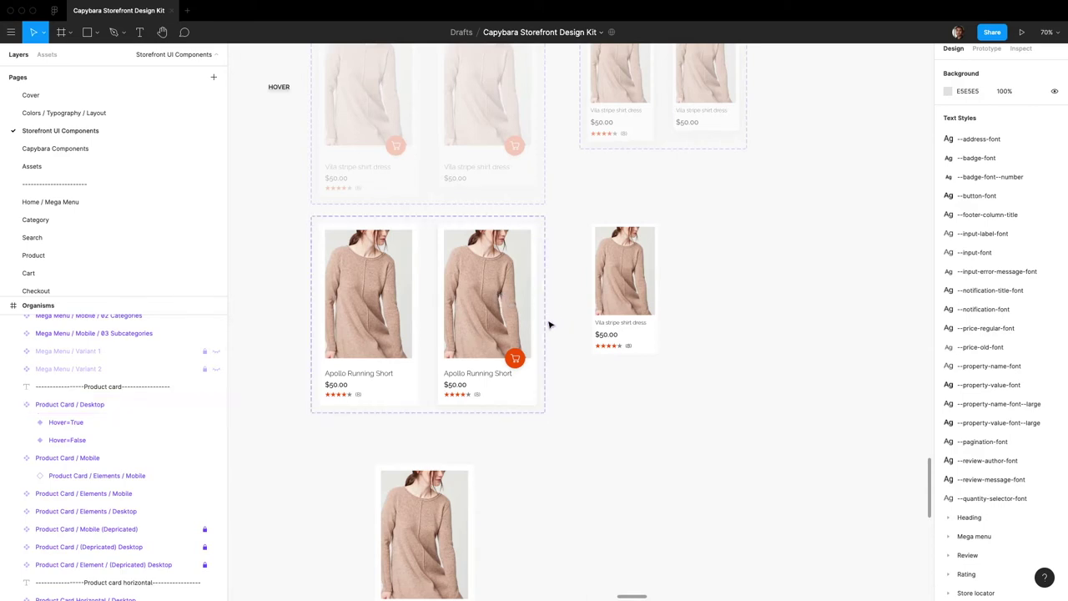
scroll(548, 322, down, 6)
scroll(547, 322, up, 5)
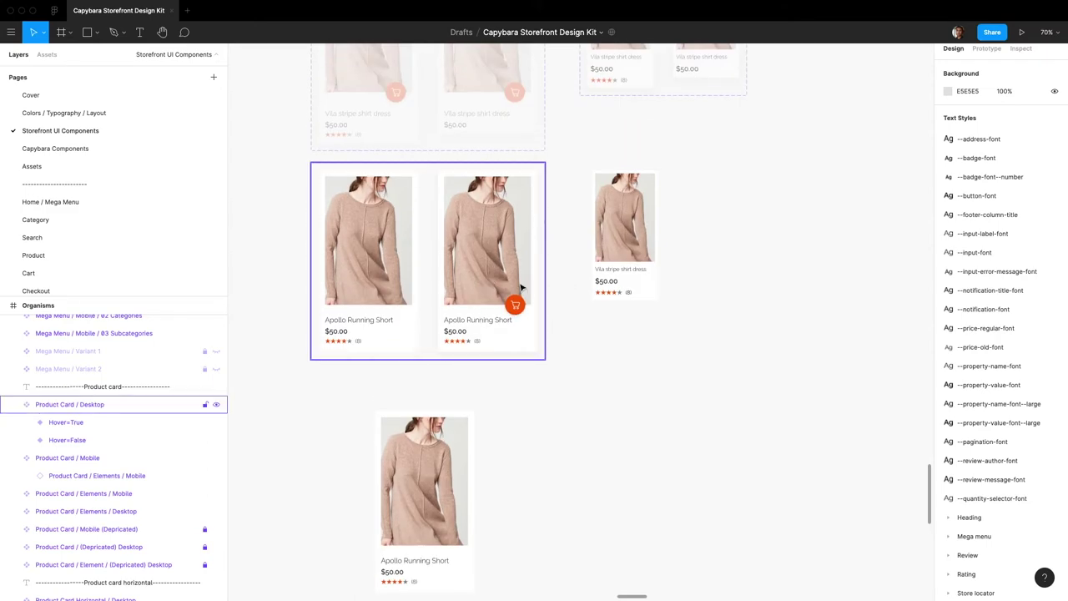
scroll(520, 287, up, 5)
scroll(521, 288, down, 10)
scroll(521, 292, up, 5)
scroll(524, 298, down, 3)
scroll(526, 296, down, 1)
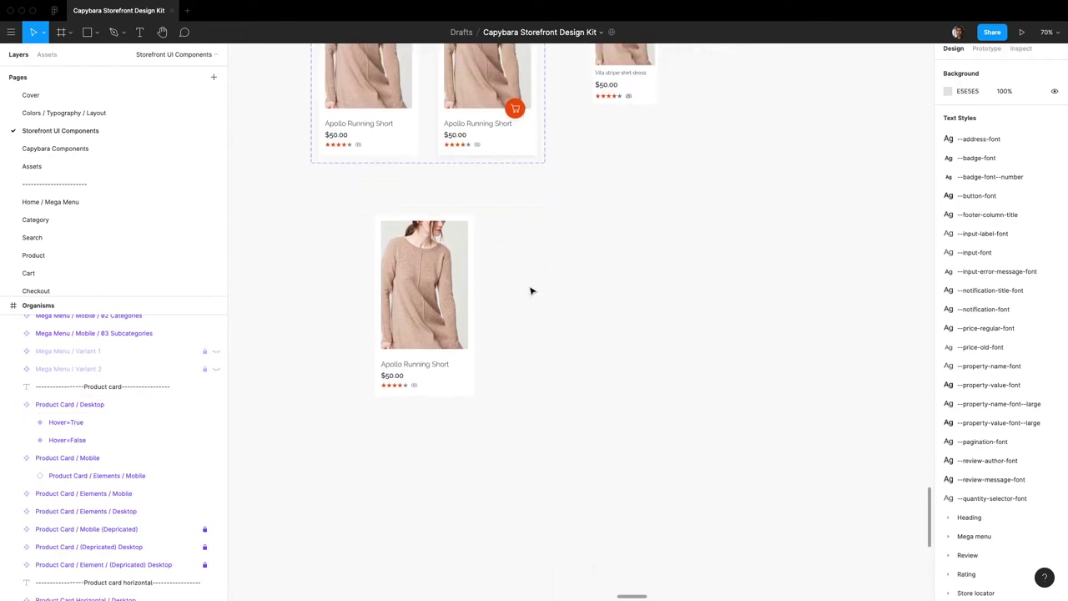
key(ctrl+Right)
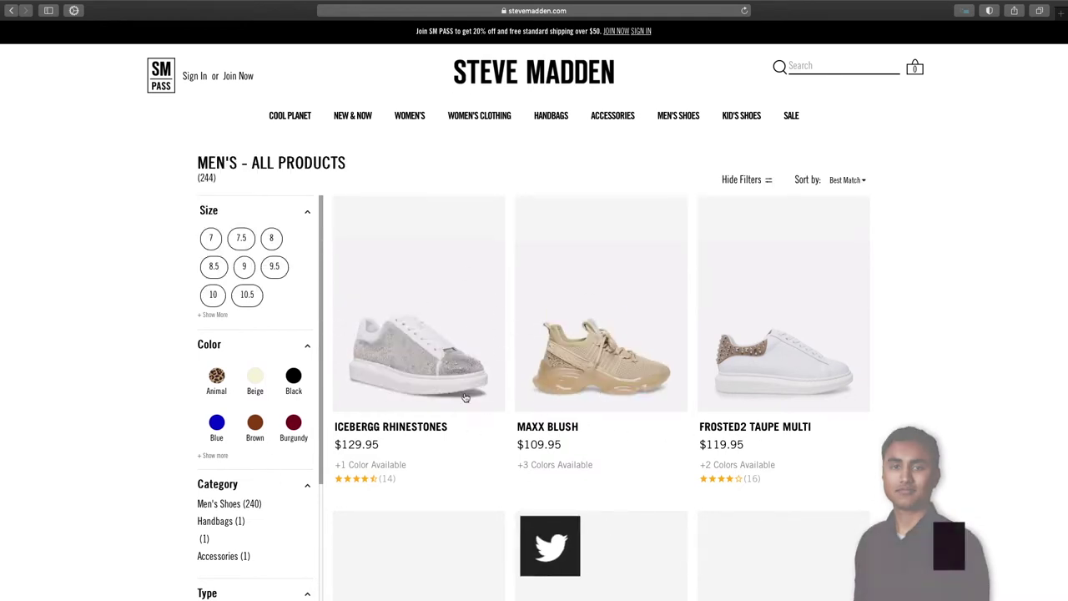
scroll(565, 443, down, 5)
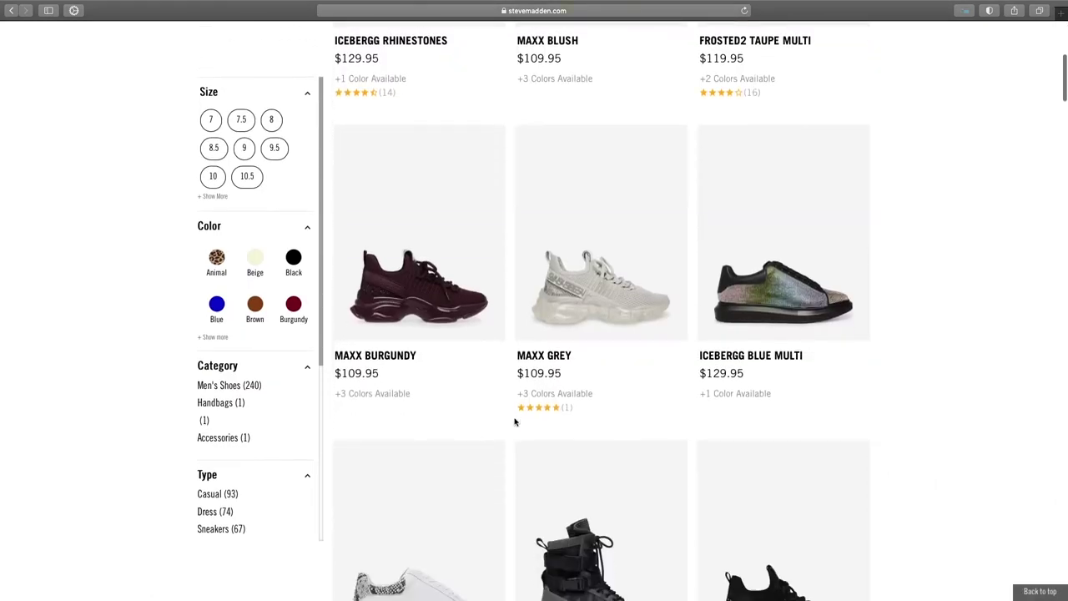
scroll(534, 395, up, 3)
scroll(525, 394, up, 2)
scroll(517, 389, down, 3)
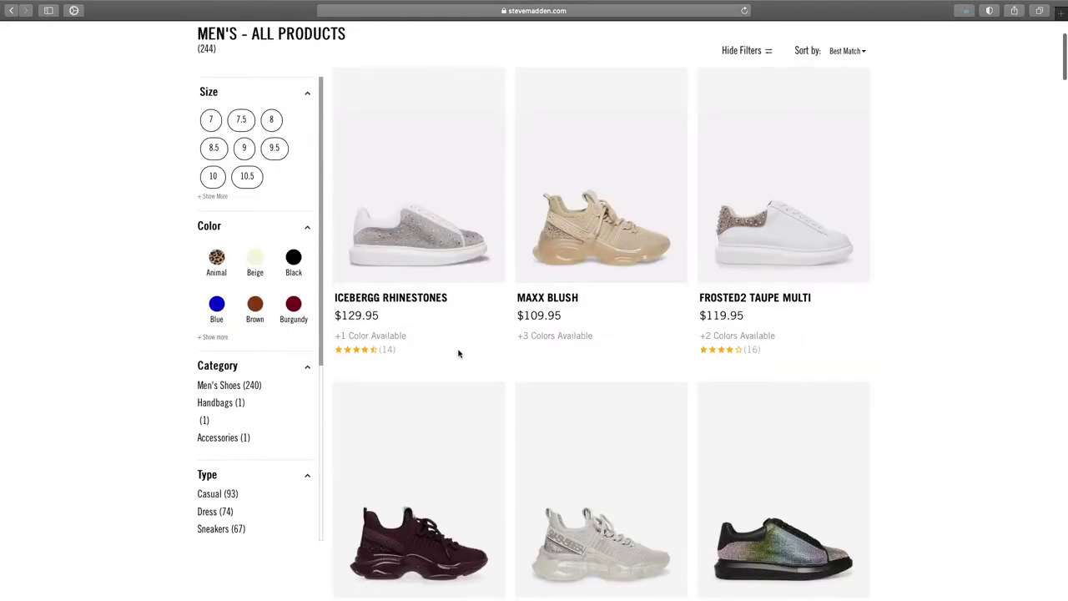
scroll(418, 320, up, 3)
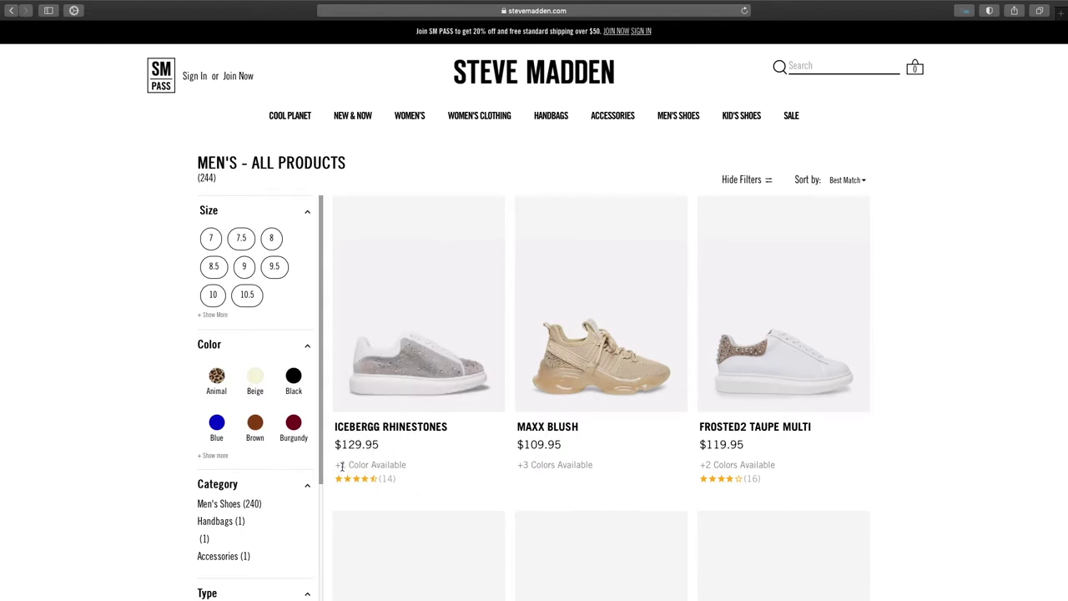
mouse_move(341, 466)
mouse_down()
mouse_move(405, 466)
mouse_move(339, 465)
mouse_up()
click(404, 466)
click(382, 477)
mouse_move(364, 480)
mouse_down()
mouse_move(328, 477)
mouse_move(367, 480)
mouse_up()
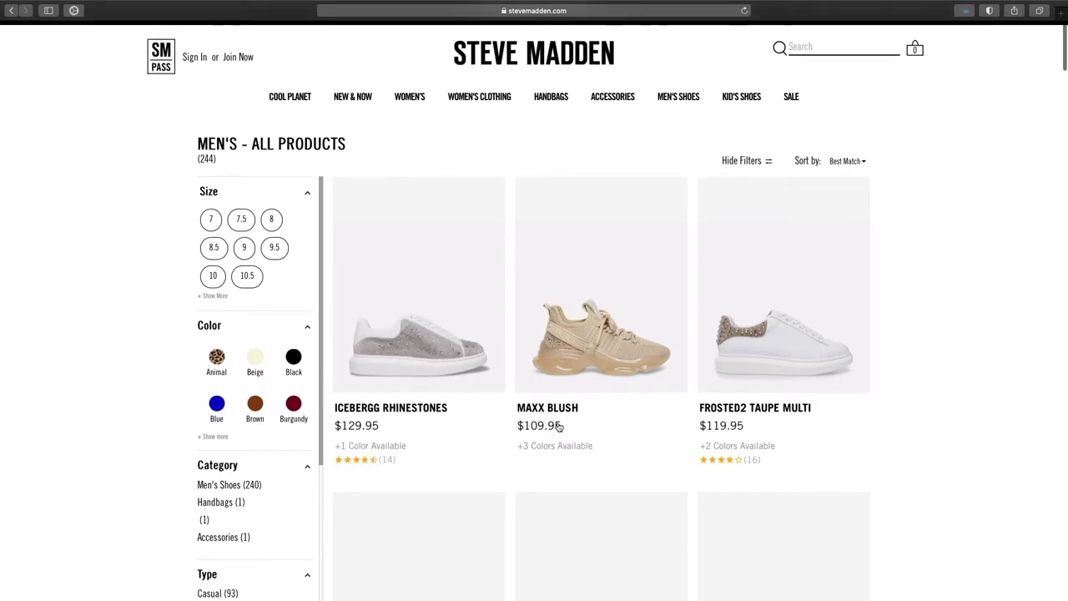
scroll(561, 430, down, 1)
click(428, 404)
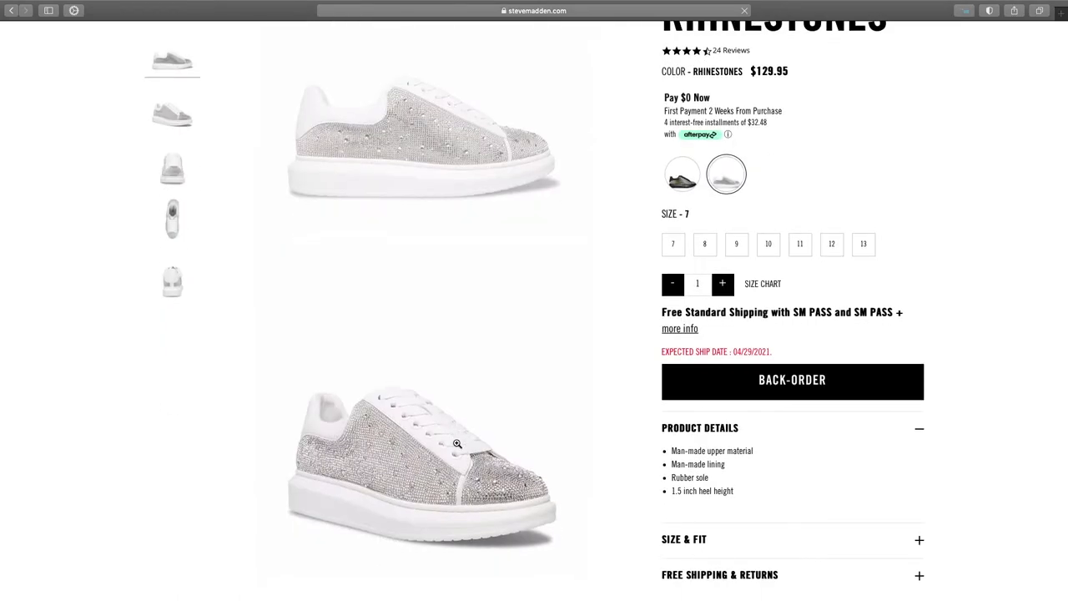
mouse_move(15, 4)
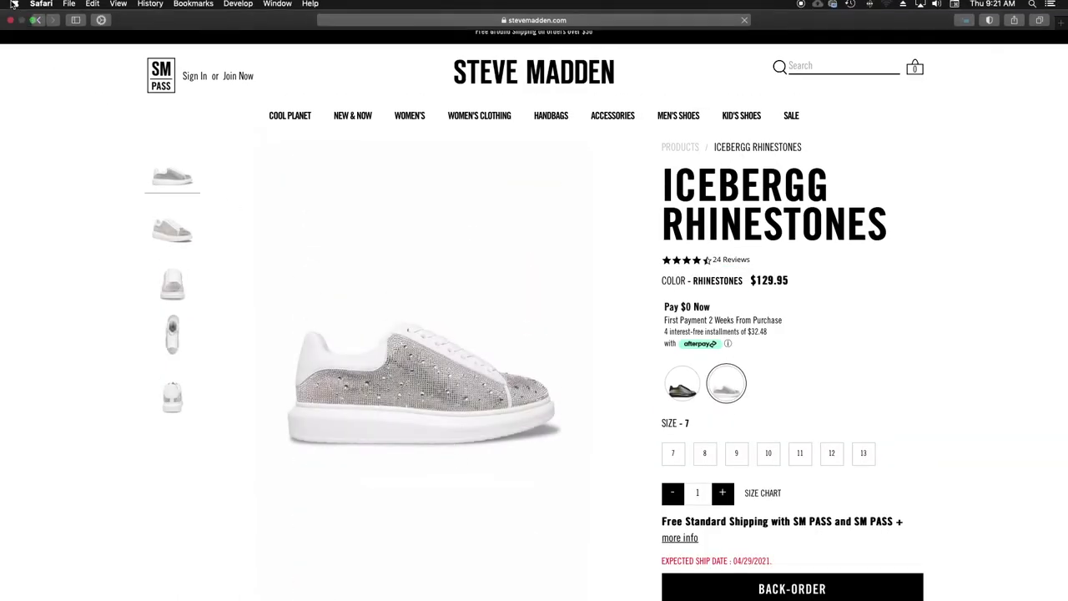
click(53, 23)
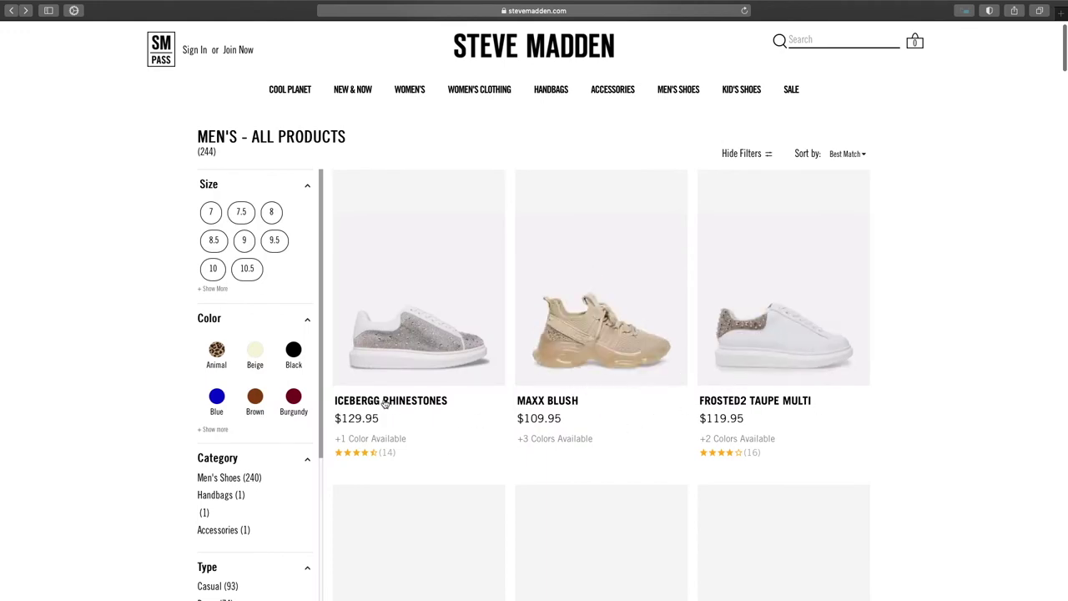
scroll(460, 417, down, 5)
scroll(460, 420, up, 1)
scroll(460, 420, up, 4)
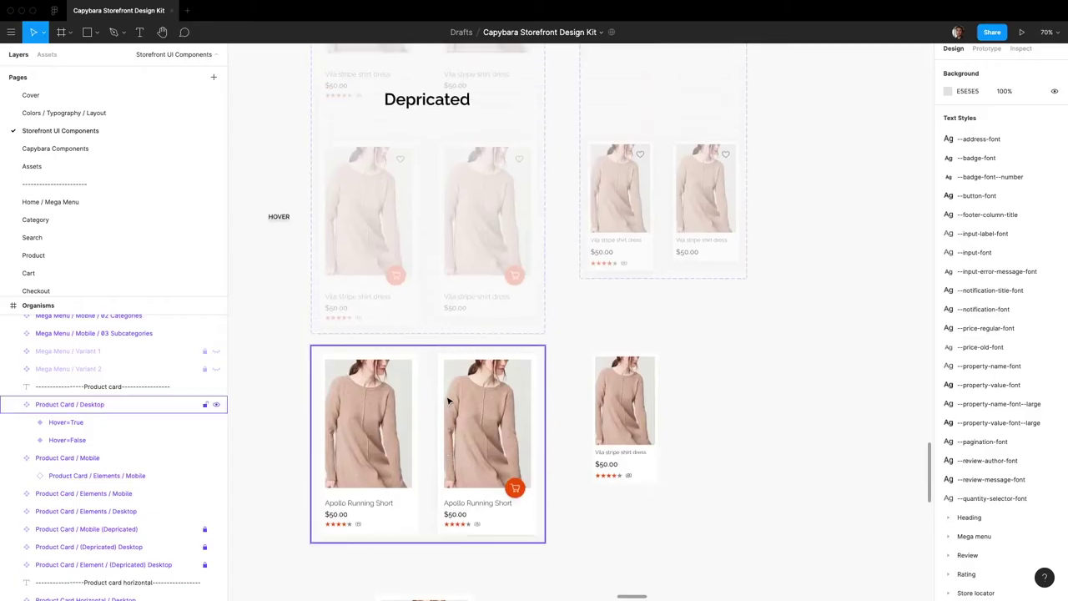
Step: Select the Product Card / Elements / Desktop frame of Apollo Running Short and zoom to about 178%
scroll(445, 401, up, 8)
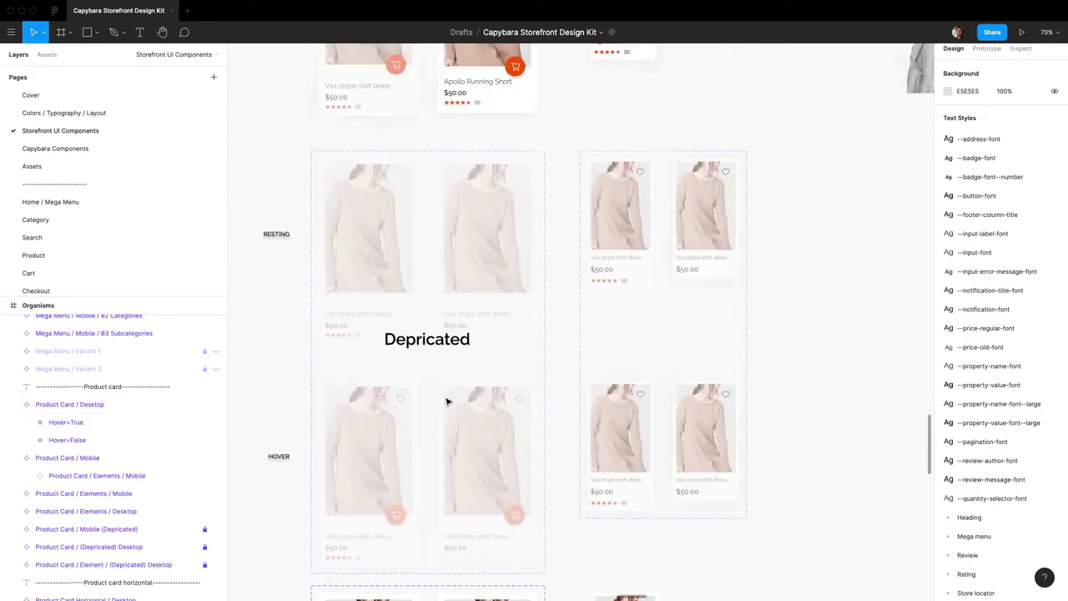
scroll(497, 142, up, 3)
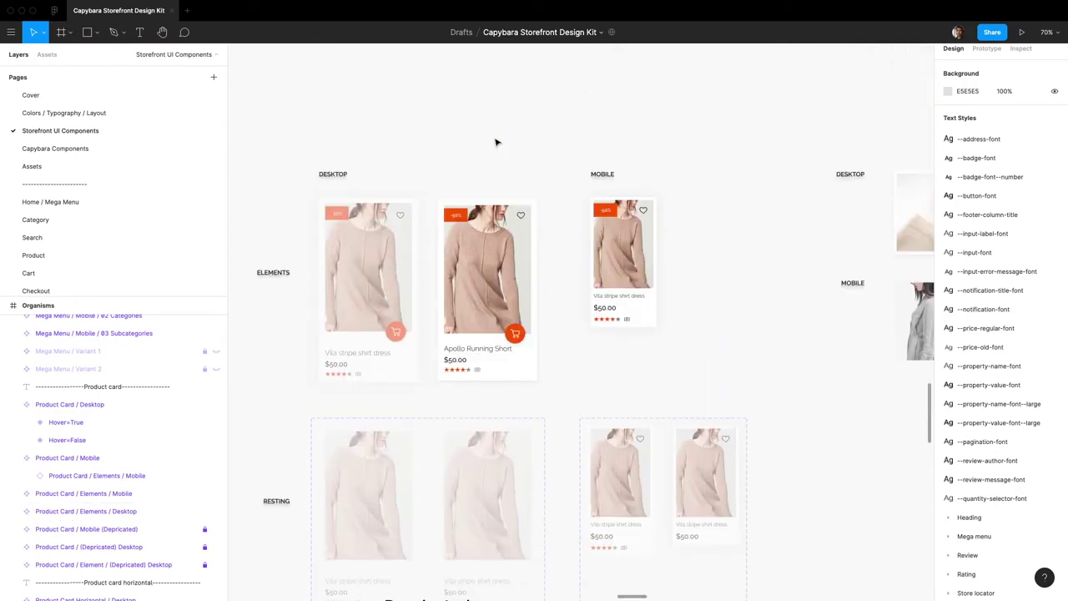
click(496, 307)
scroll(492, 300, up, 6)
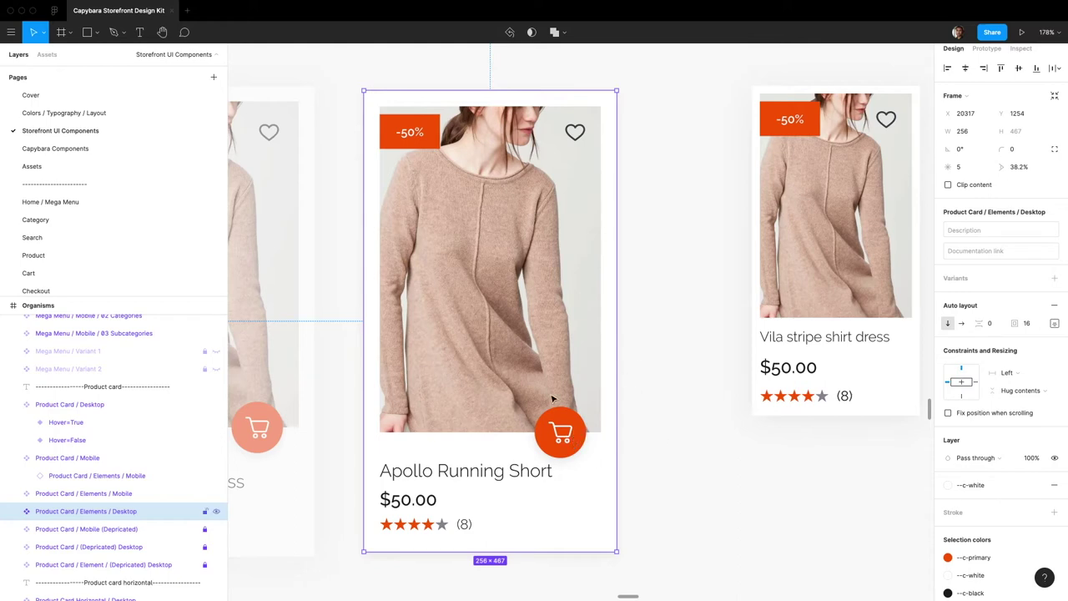
scroll(555, 399, down, 2)
scroll(553, 399, down, 3)
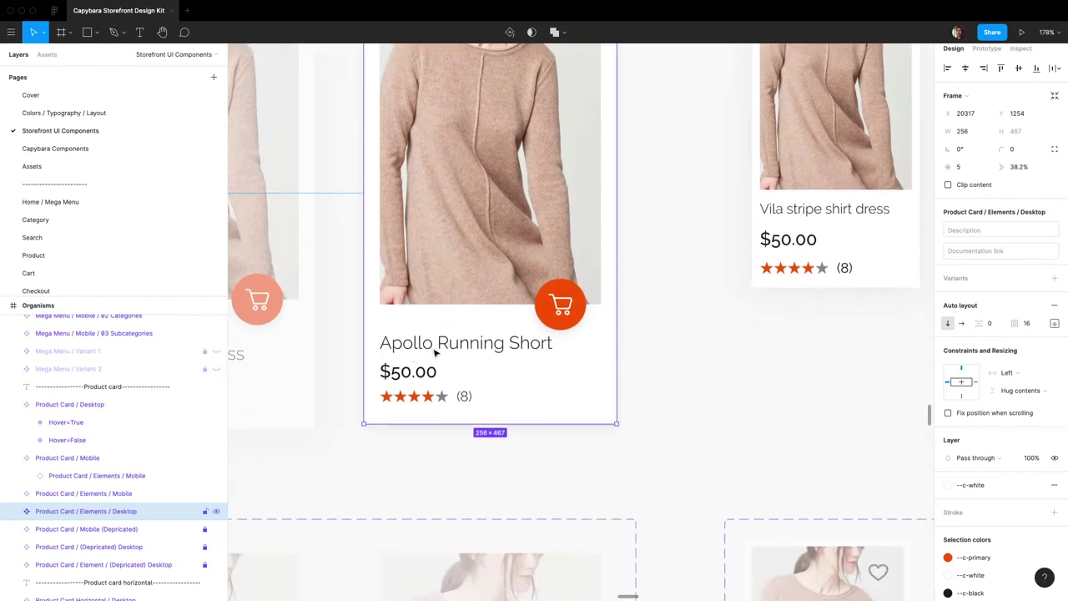
scroll(430, 354, up, 1)
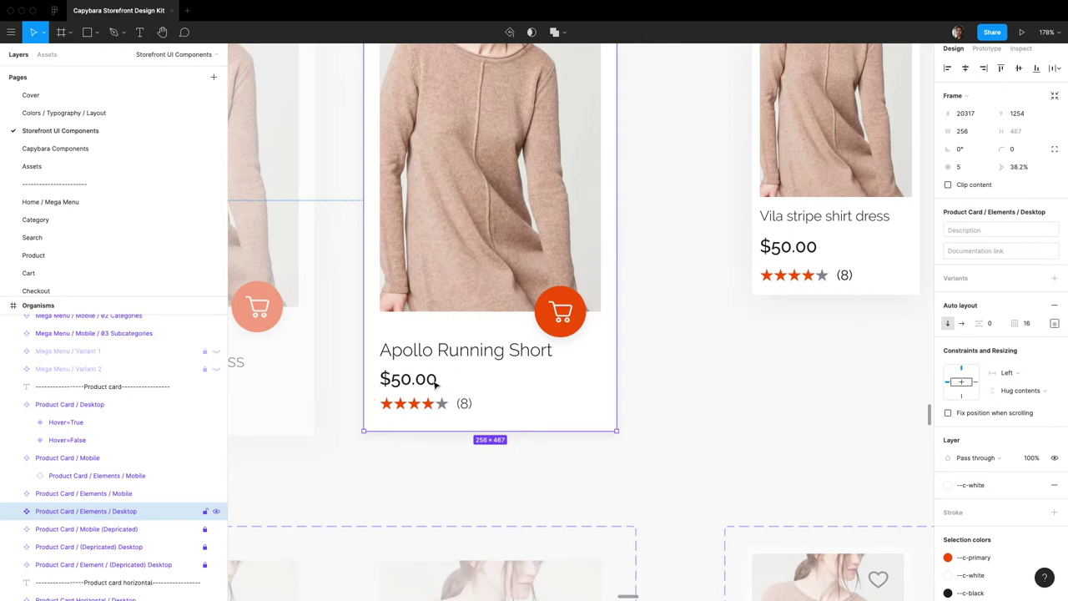
scroll(494, 399, up, 4)
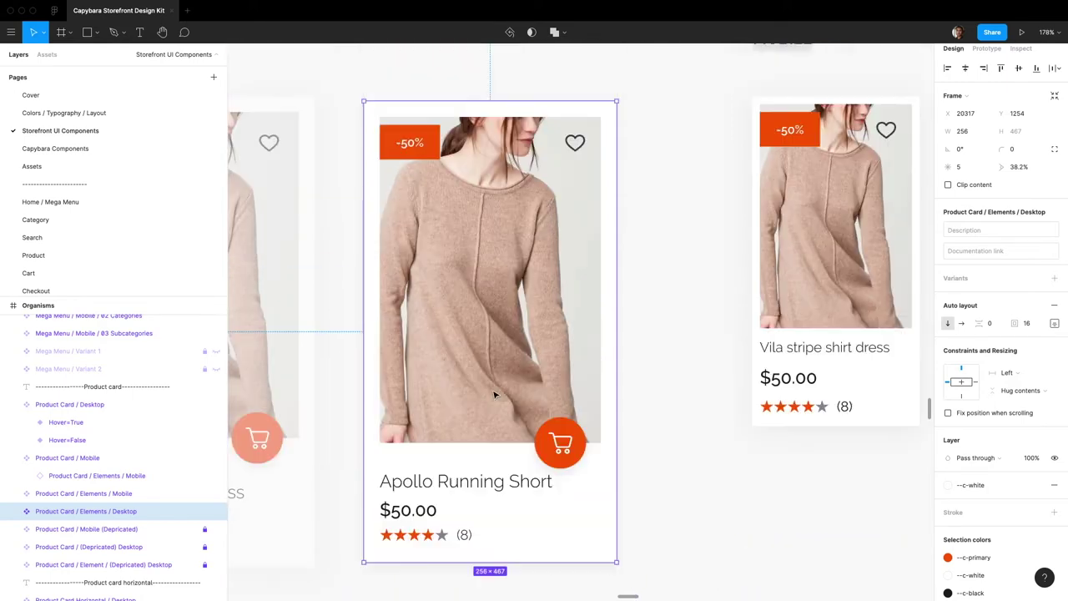
scroll(494, 395, down, 1)
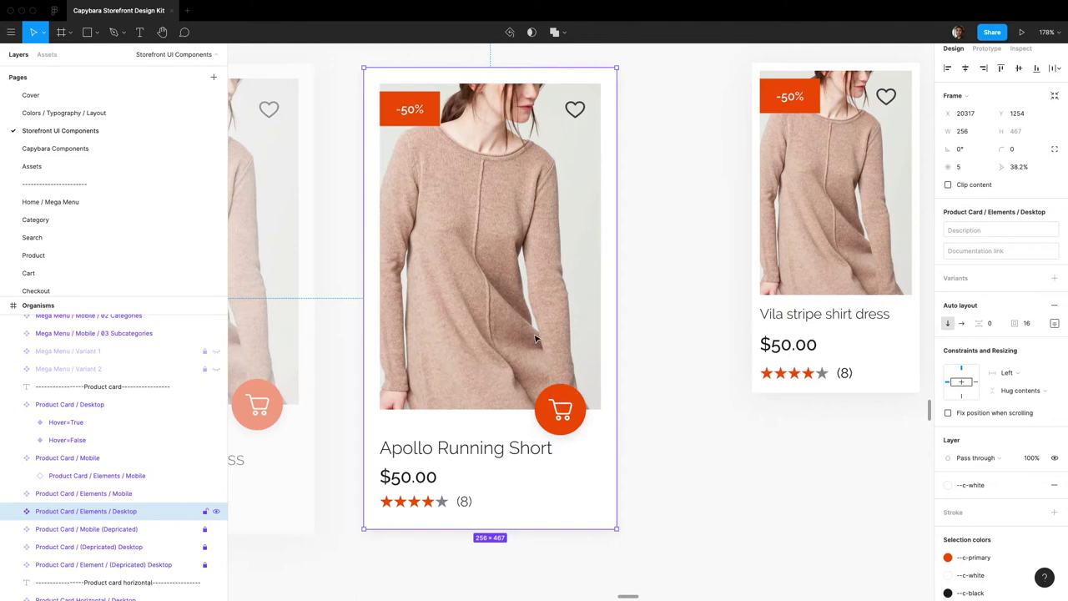
scroll(537, 337, down, 2)
scroll(537, 338, down, 2)
scroll(537, 337, down, 5)
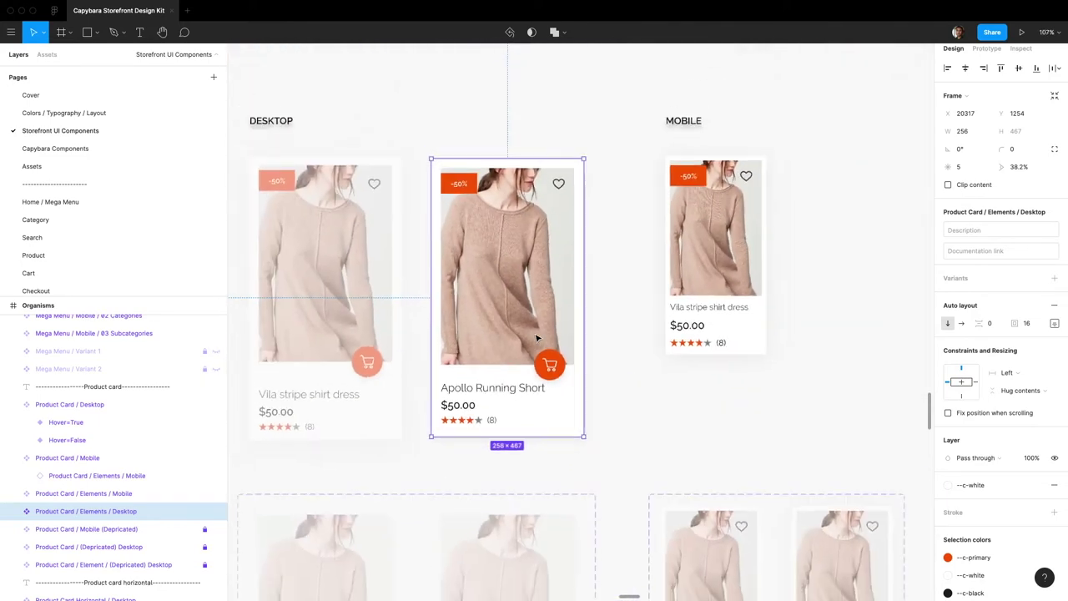
scroll(536, 338, up, 3)
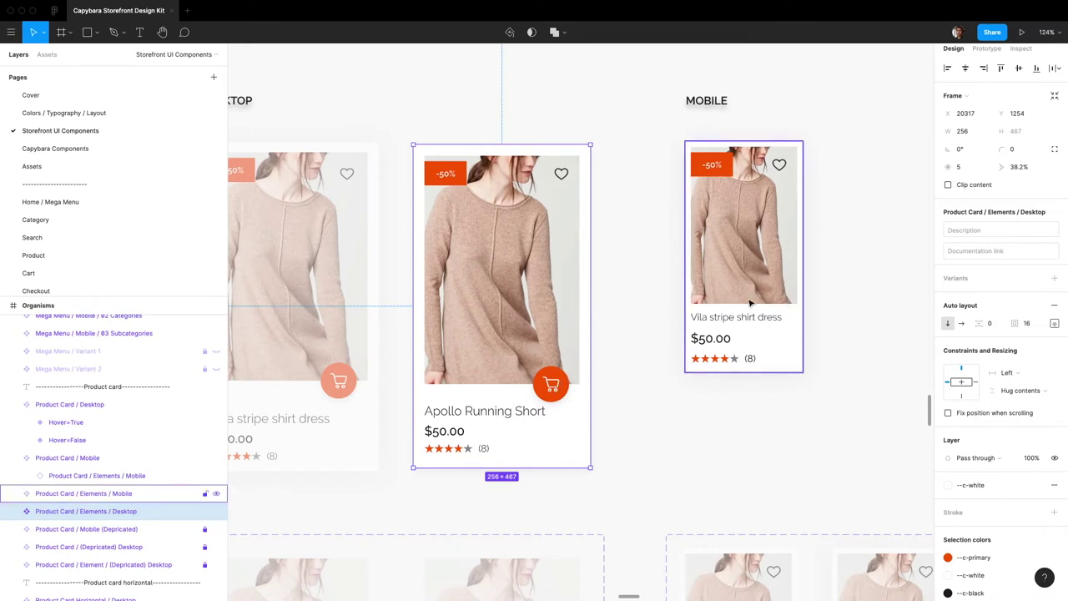
scroll(668, 354, down, 2)
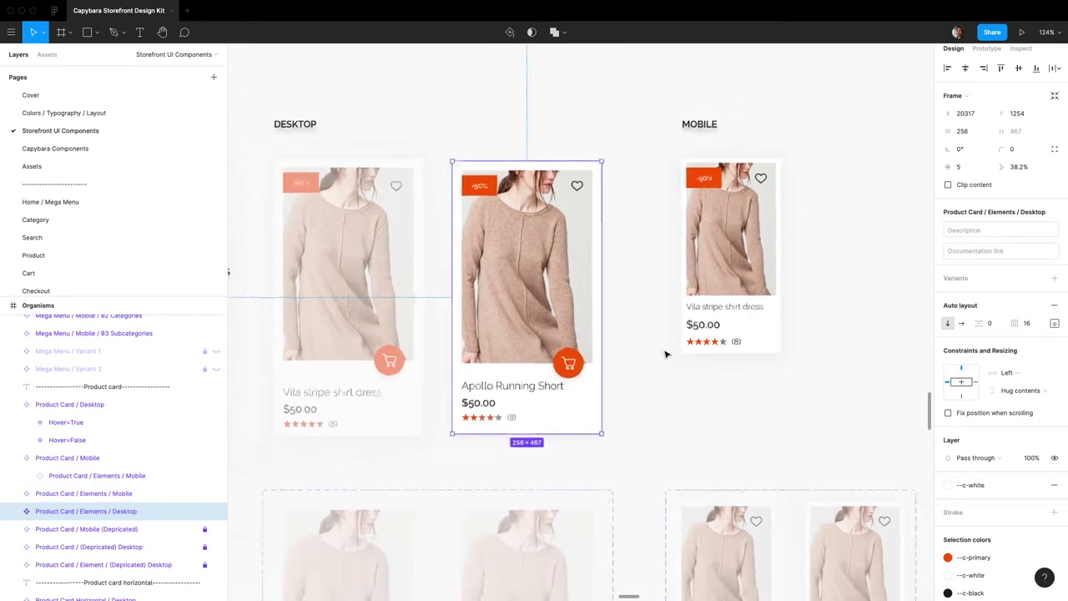
Step: Pan and zoom the canvas to 87% to show the HOVER row of Product Card / Desktop
scroll(665, 354, down, 3)
scroll(665, 358, down, 3)
scroll(666, 360, down, 3)
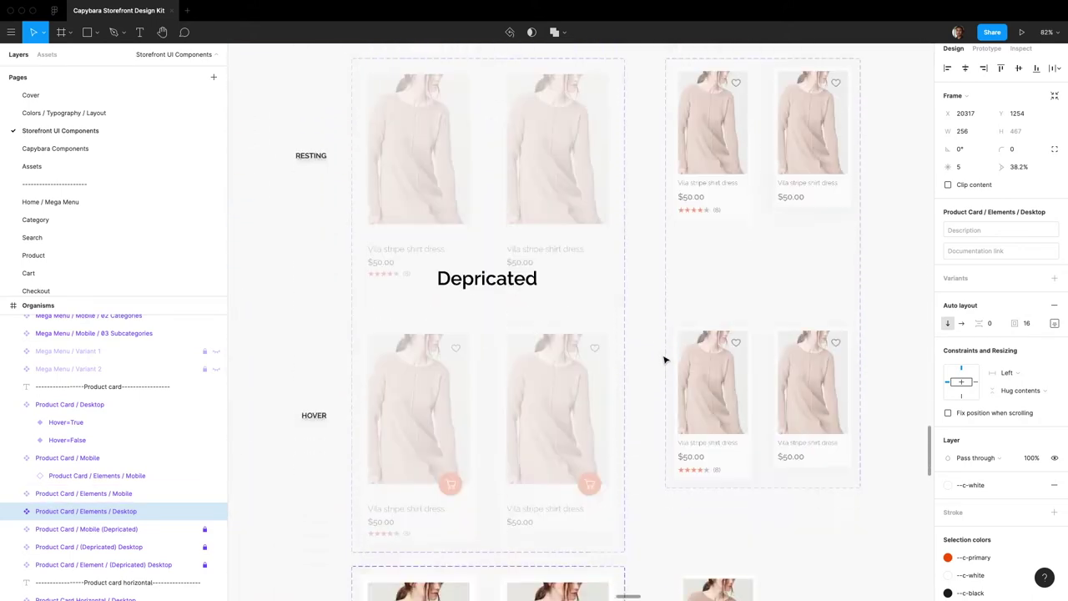
scroll(666, 358, down, 3)
scroll(666, 358, up, 6)
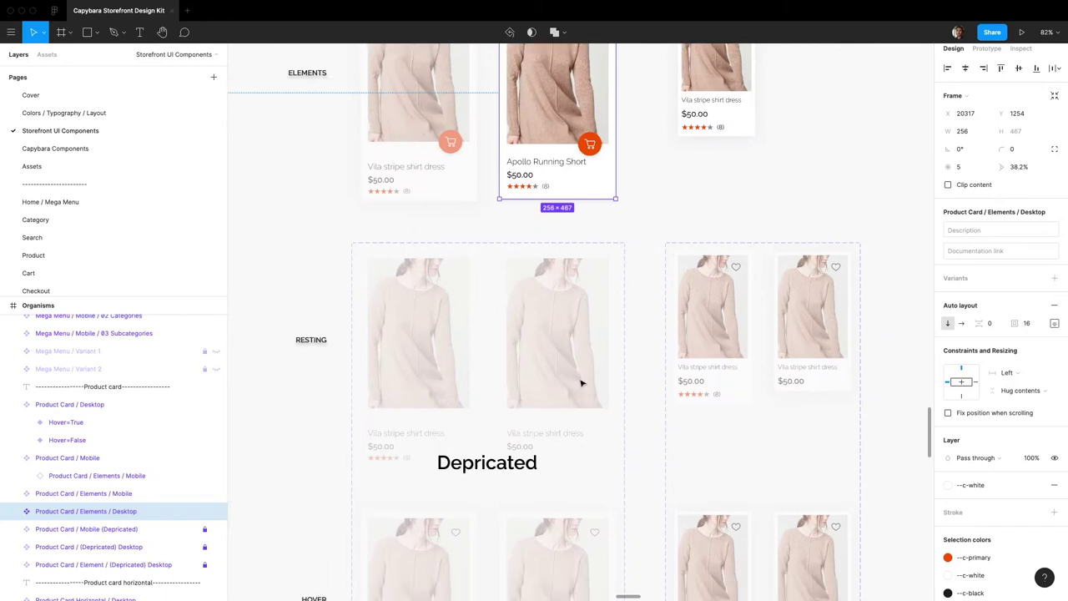
scroll(693, 313, up, 3)
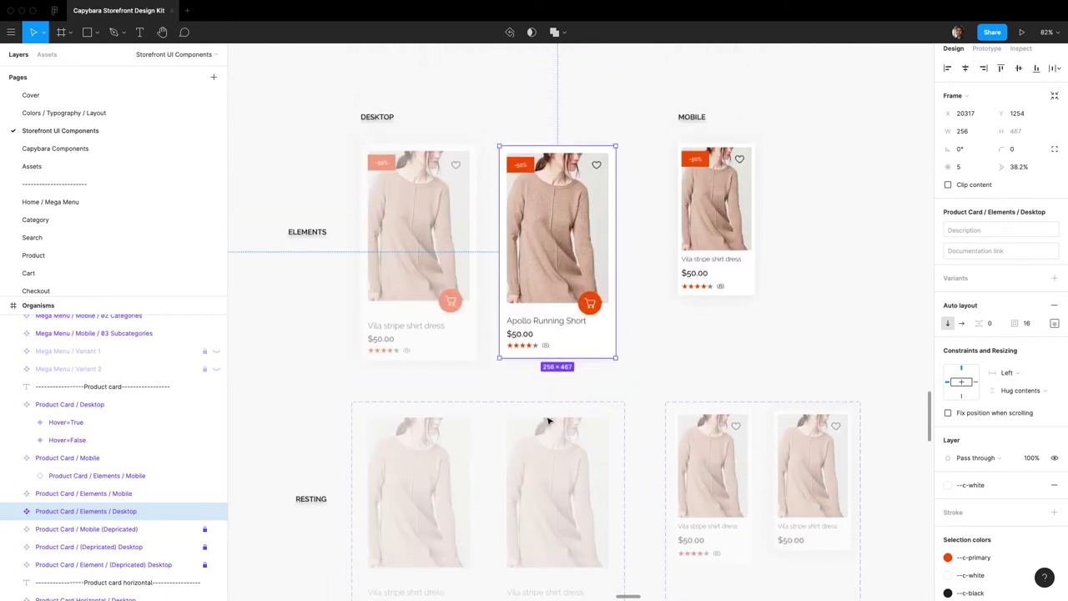
scroll(592, 439, down, 8)
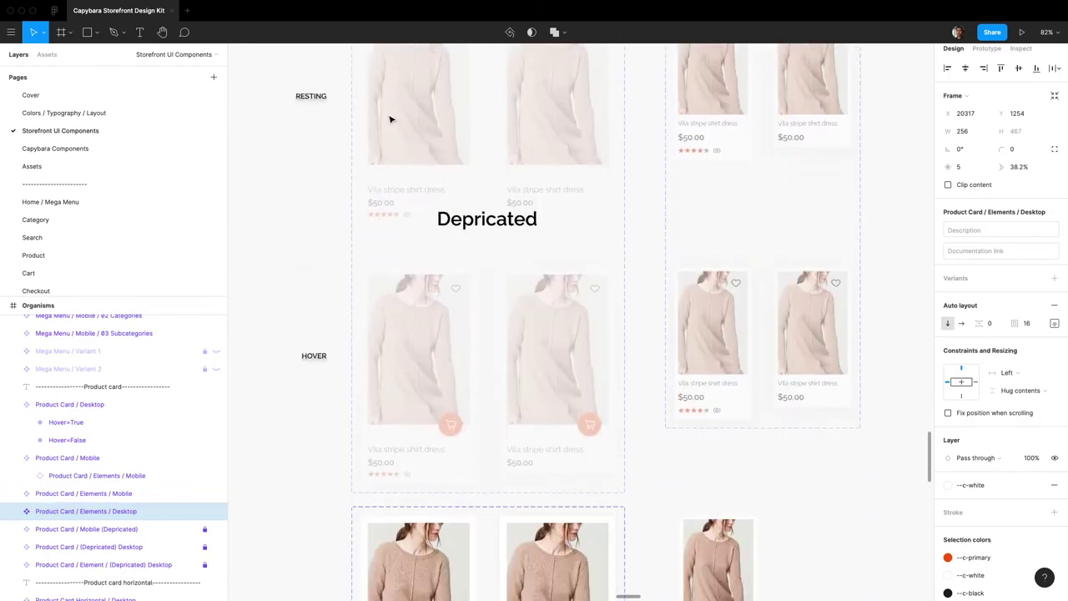
scroll(562, 418, down, 6)
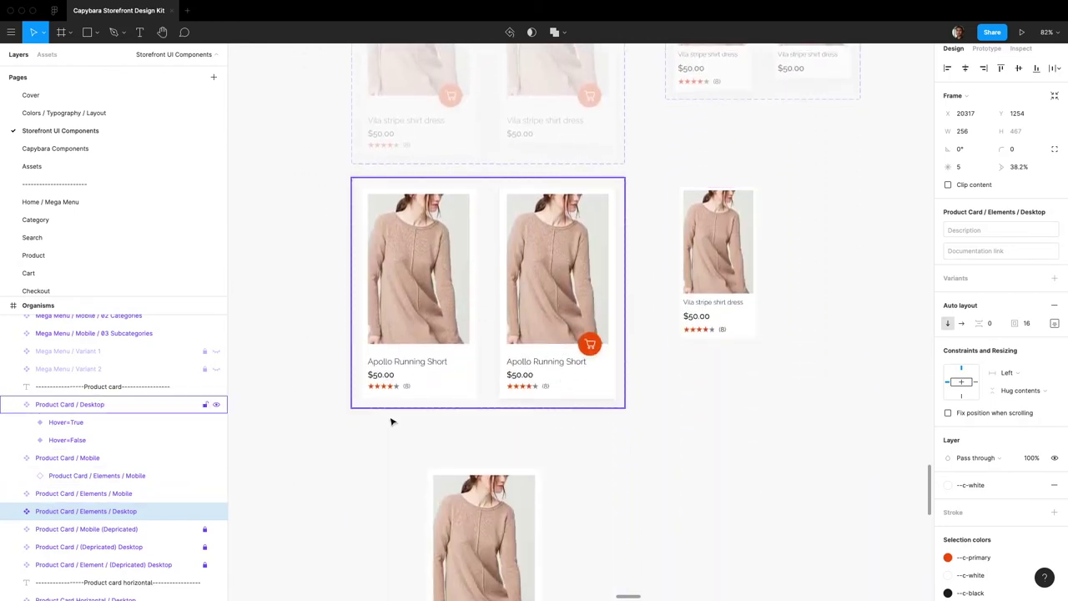
scroll(427, 448, down, 4)
scroll(514, 374, up, 2)
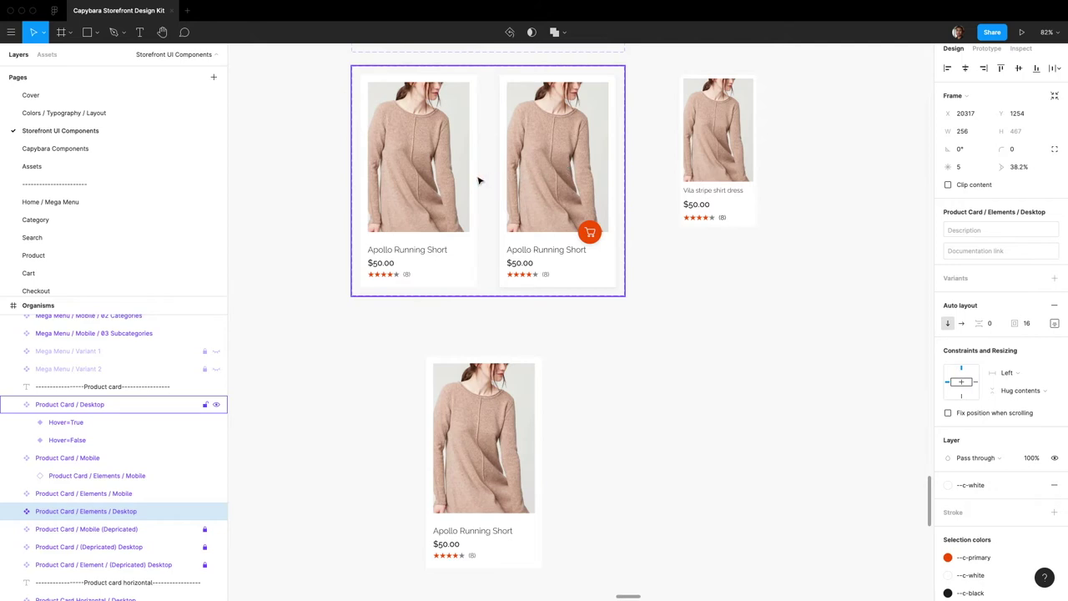
scroll(540, 195, up, 1)
scroll(534, 194, up, 5)
scroll(508, 191, left, 5)
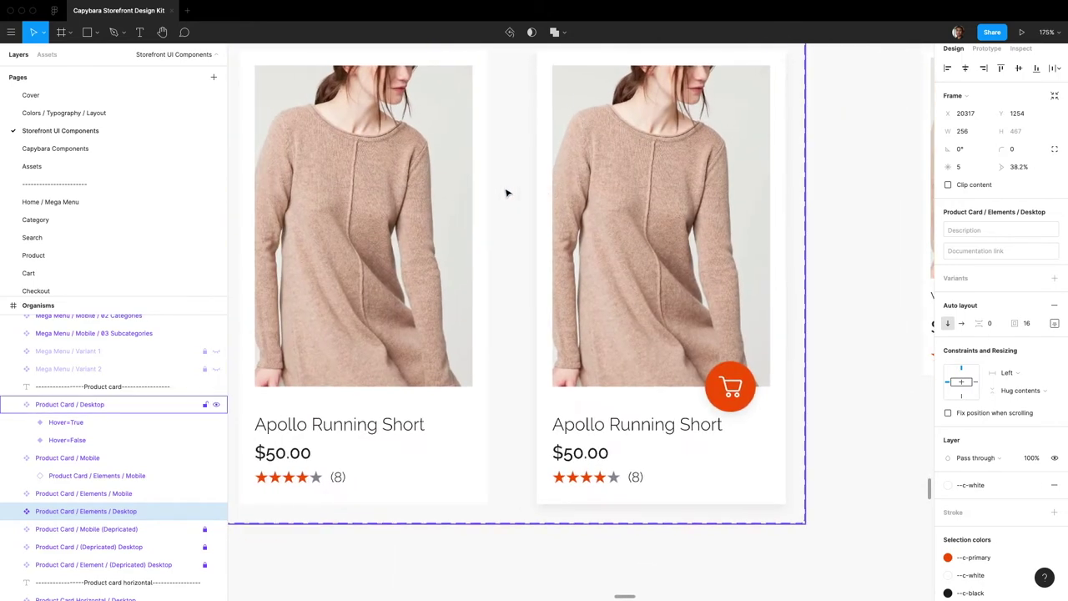
scroll(451, 221, up, 4)
scroll(401, 248, up, 1)
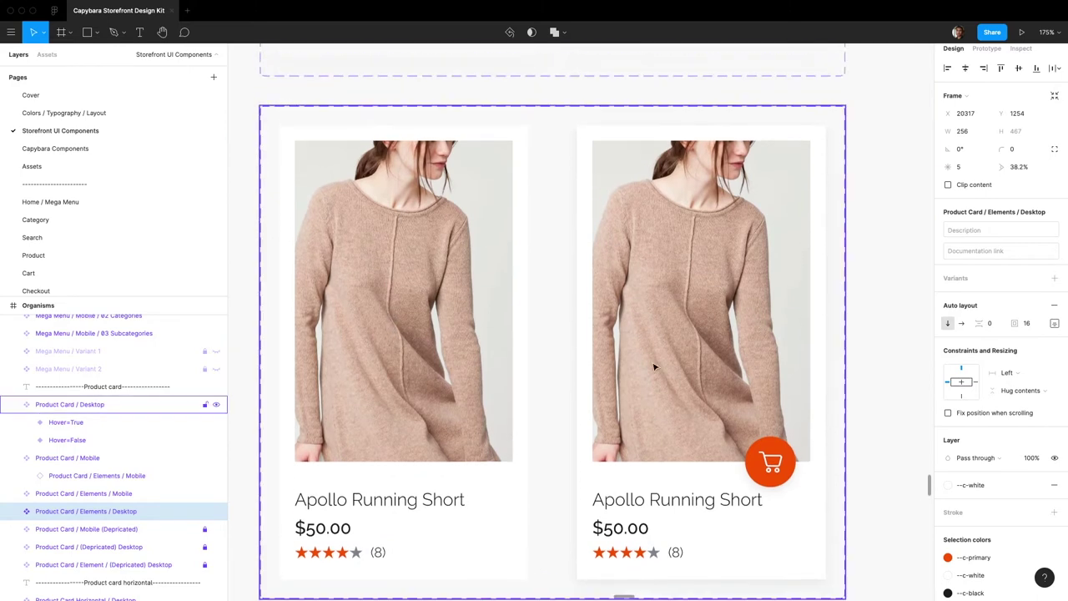
scroll(681, 337, right, 10)
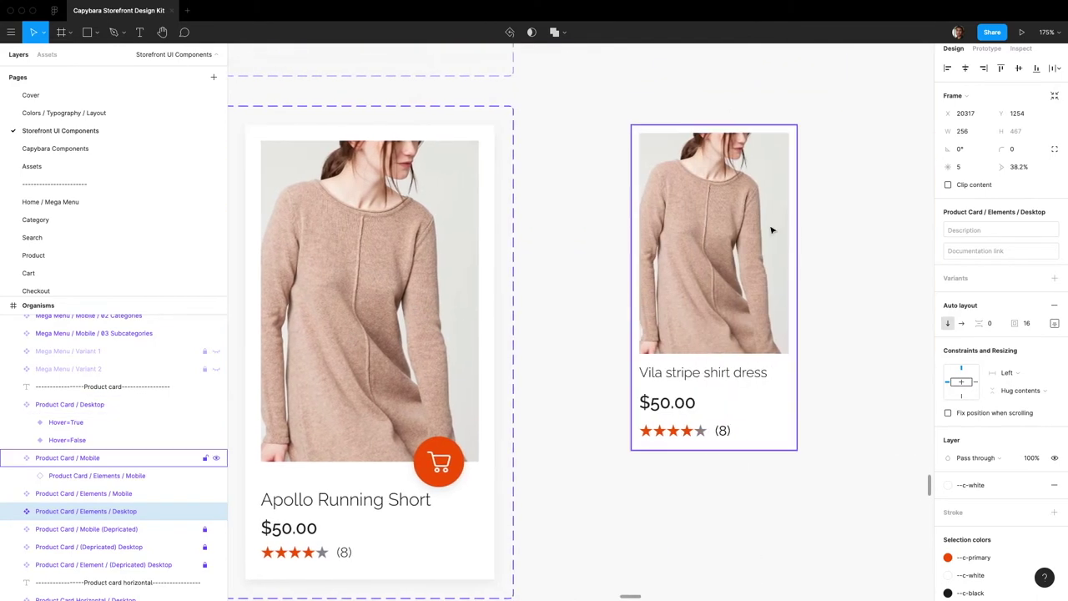
scroll(700, 338, down, 5)
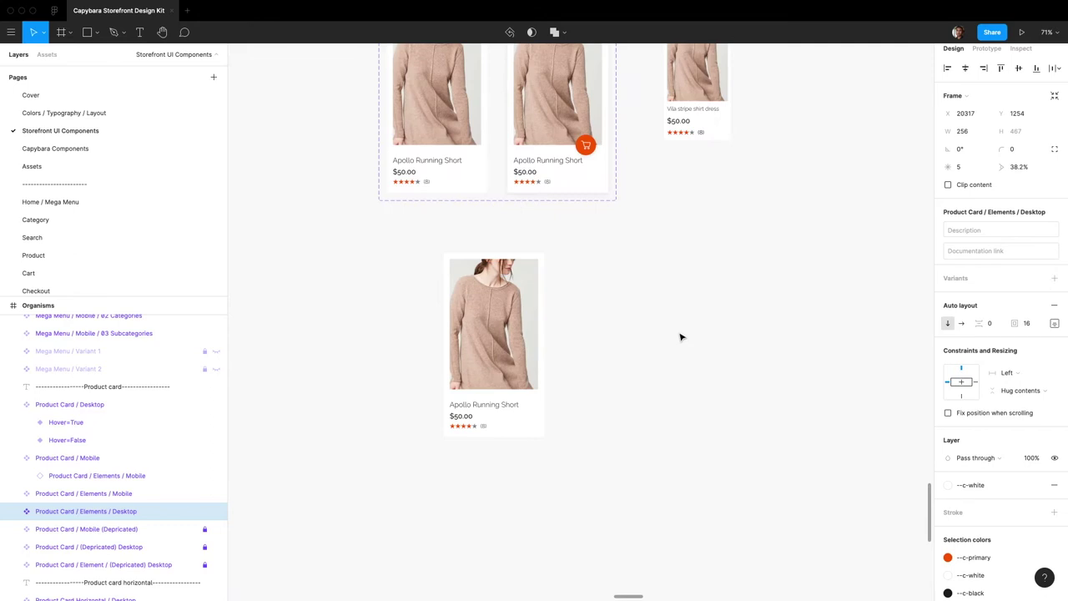
scroll(526, 317, up, 3)
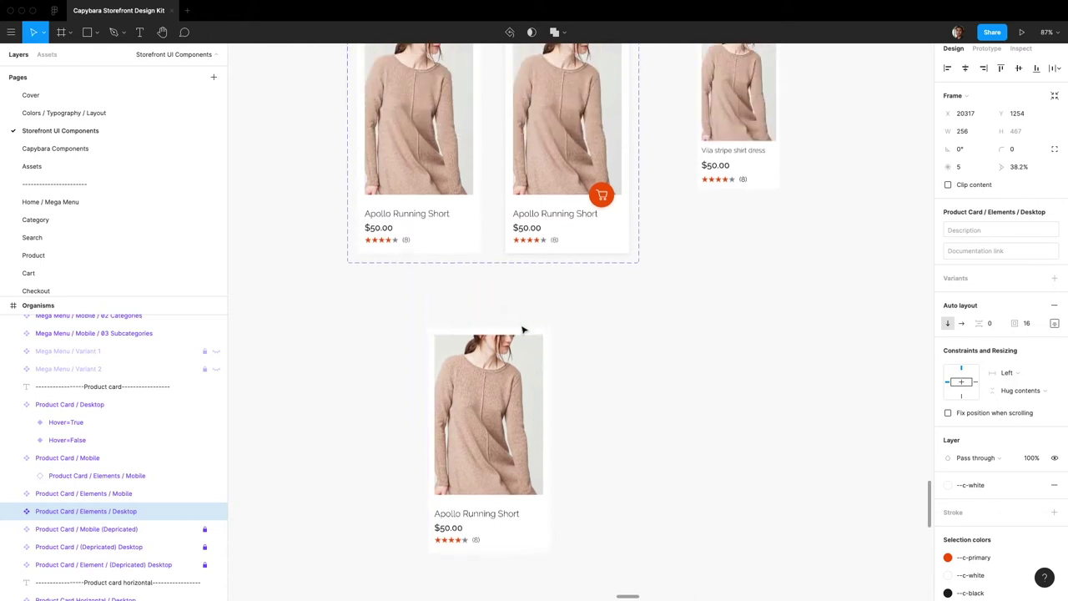
scroll(468, 155, up, 3)
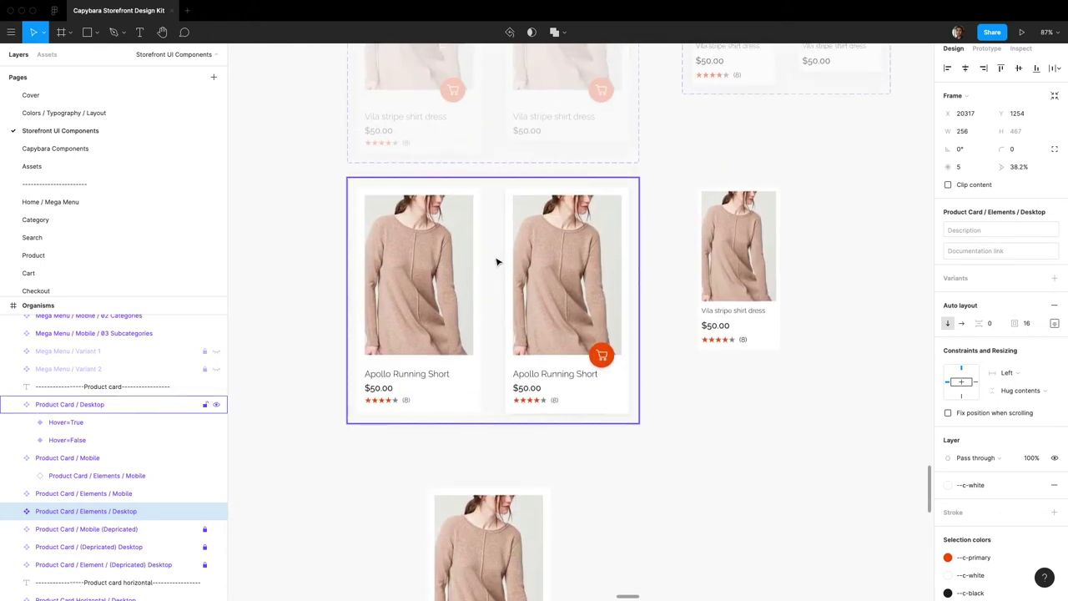
scroll(497, 262, up, 10)
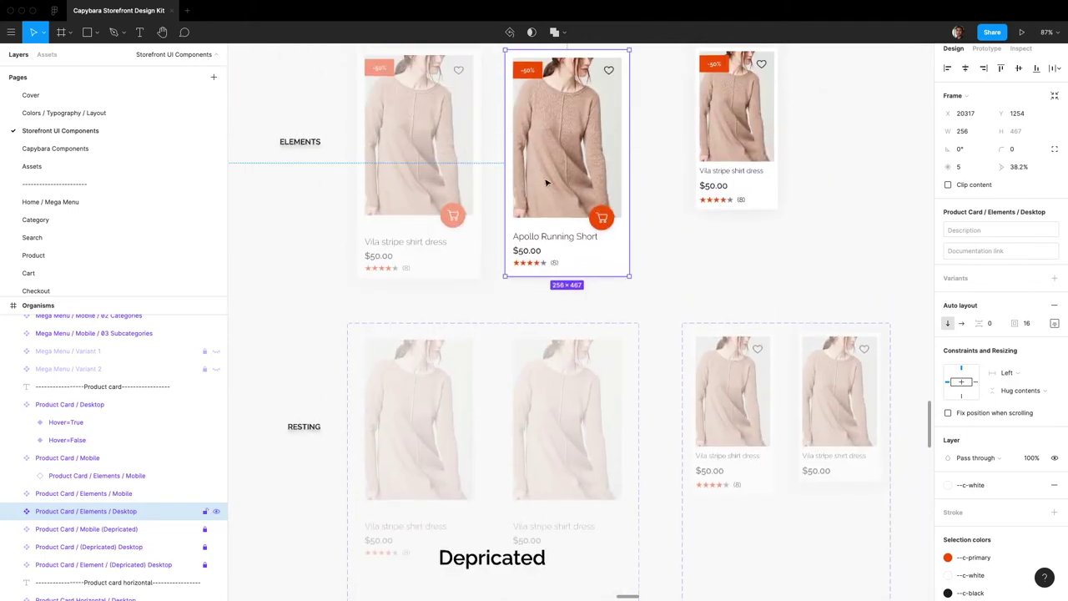
scroll(549, 162, down, 10)
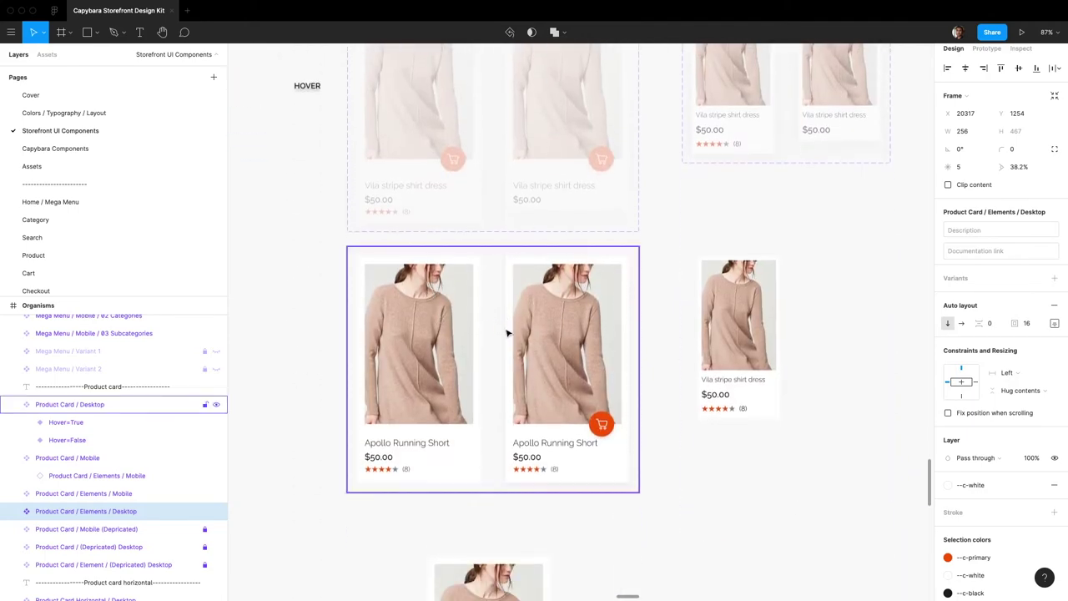
scroll(470, 342, up, 15)
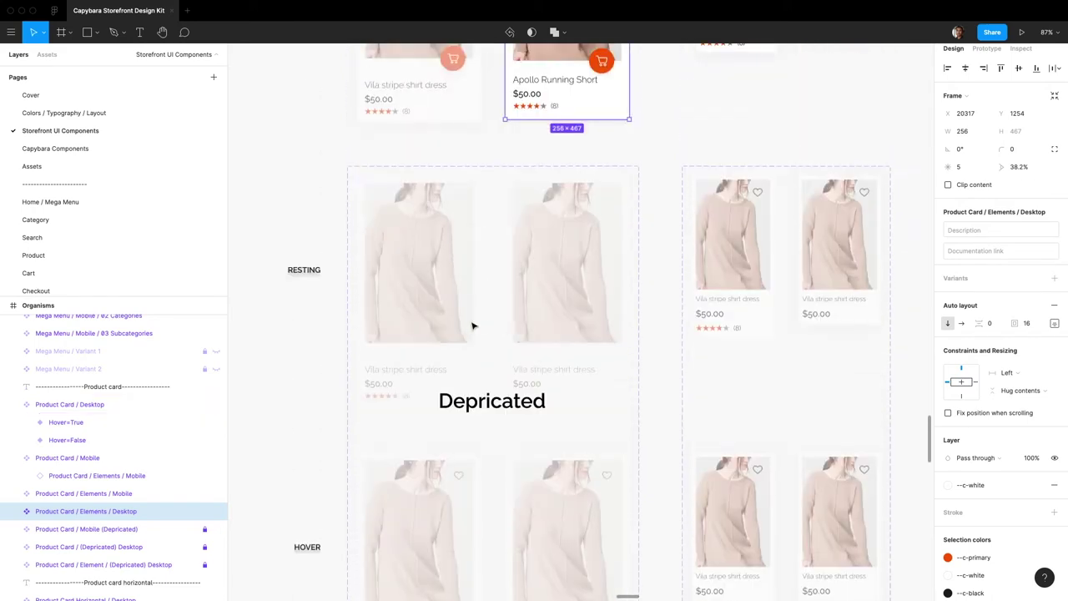
scroll(537, 243, down, 15)
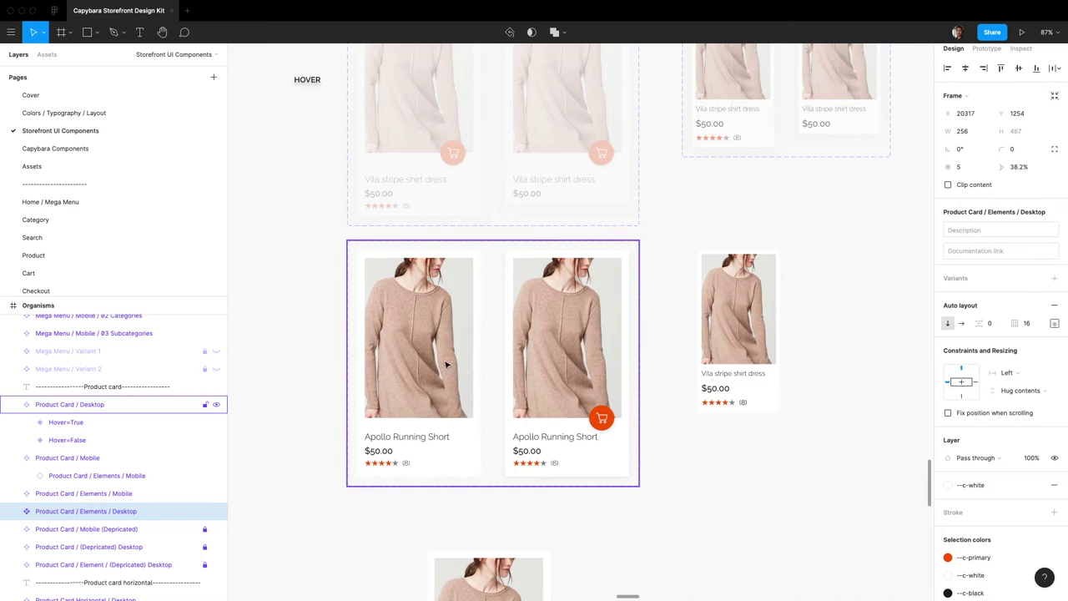
Step: Unhide the -50% Badge layer inside the hover card's Image layer
super+click(438, 387)
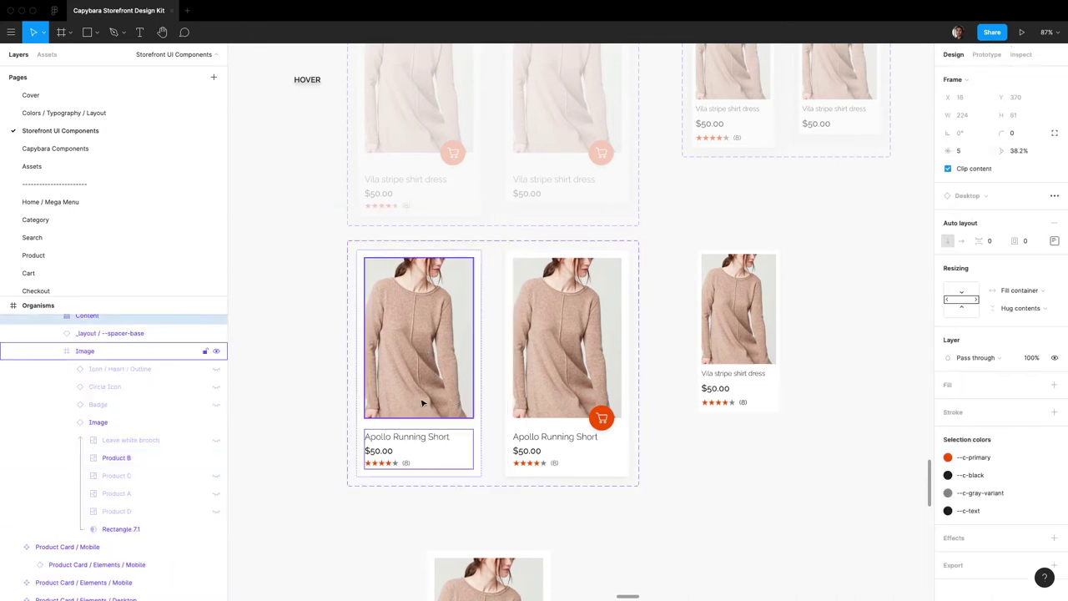
click(56, 353)
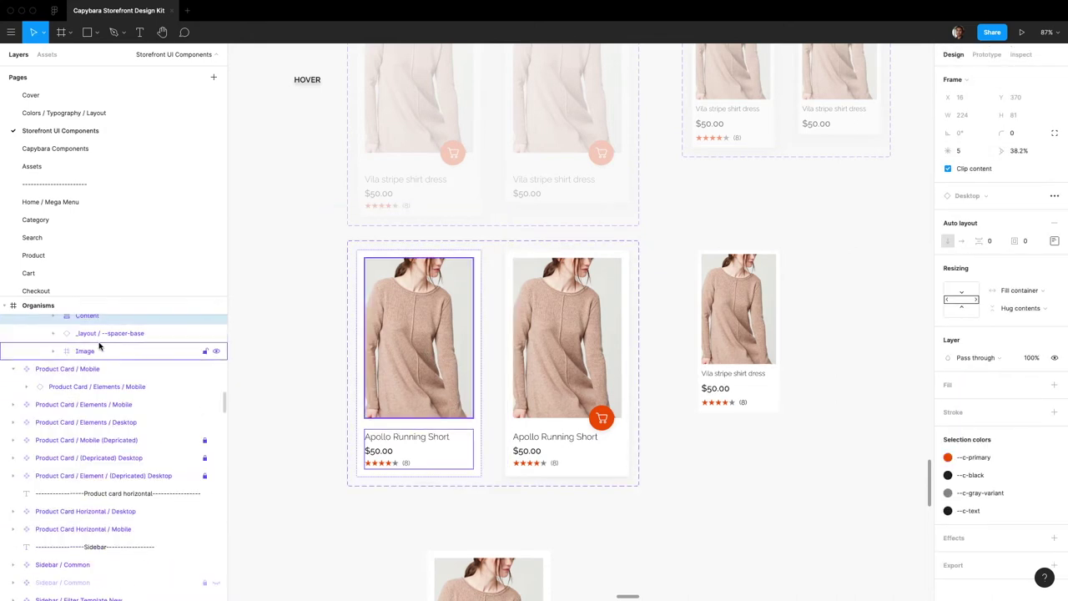
scroll(99, 345, up, 1)
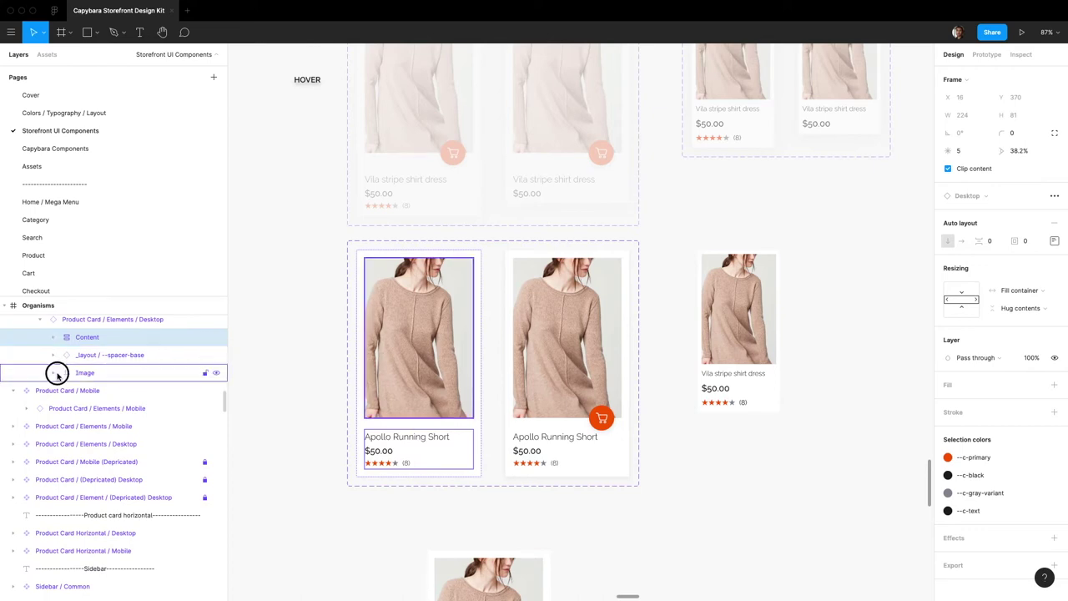
click(55, 373)
scroll(217, 379, down, 1)
Step: Check the image area and standalone product card, then reselect the first hover card's photo
click(216, 377)
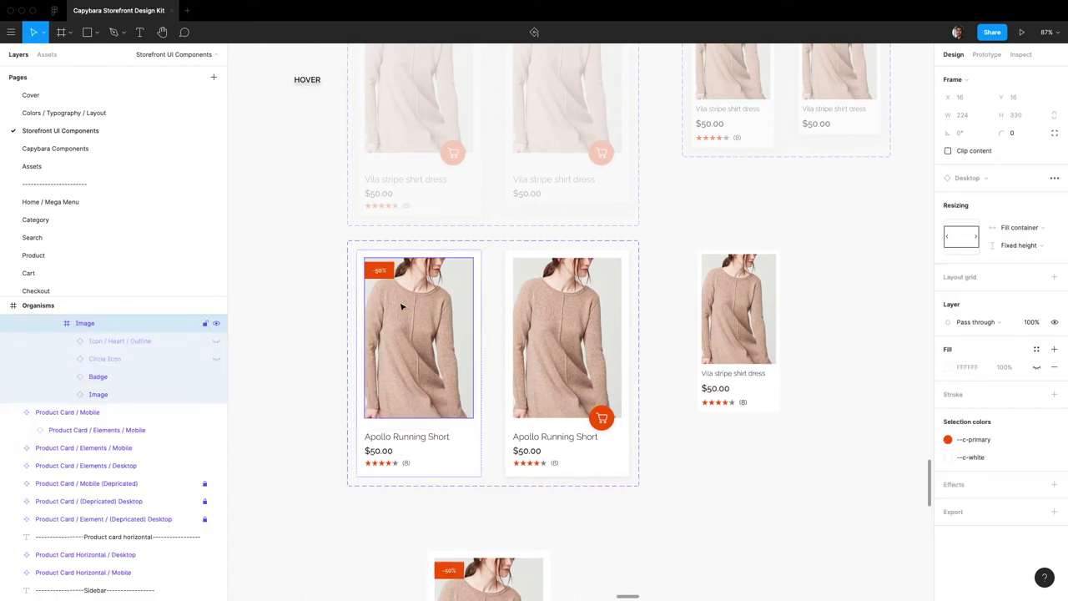
scroll(389, 317, down, 5)
click(544, 365)
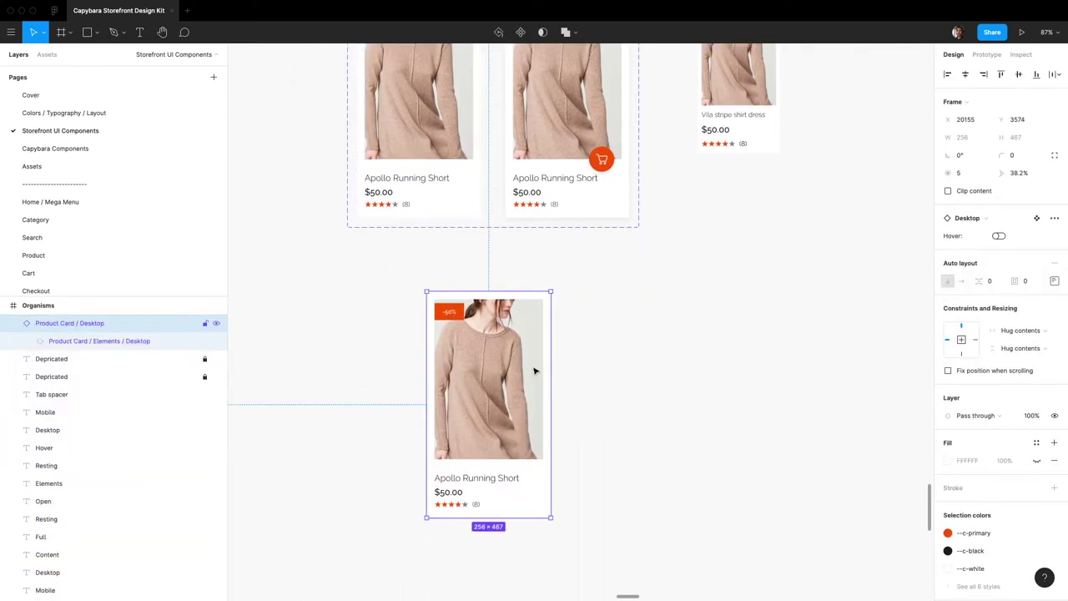
scroll(537, 322, up, 1)
scroll(460, 377, up, 3)
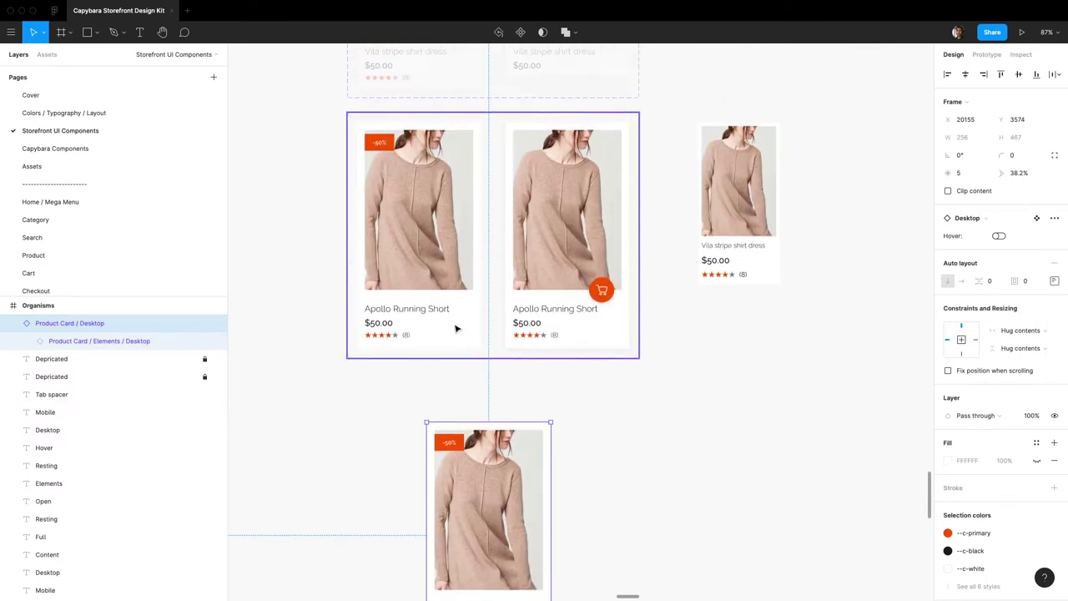
scroll(474, 471, up, 3)
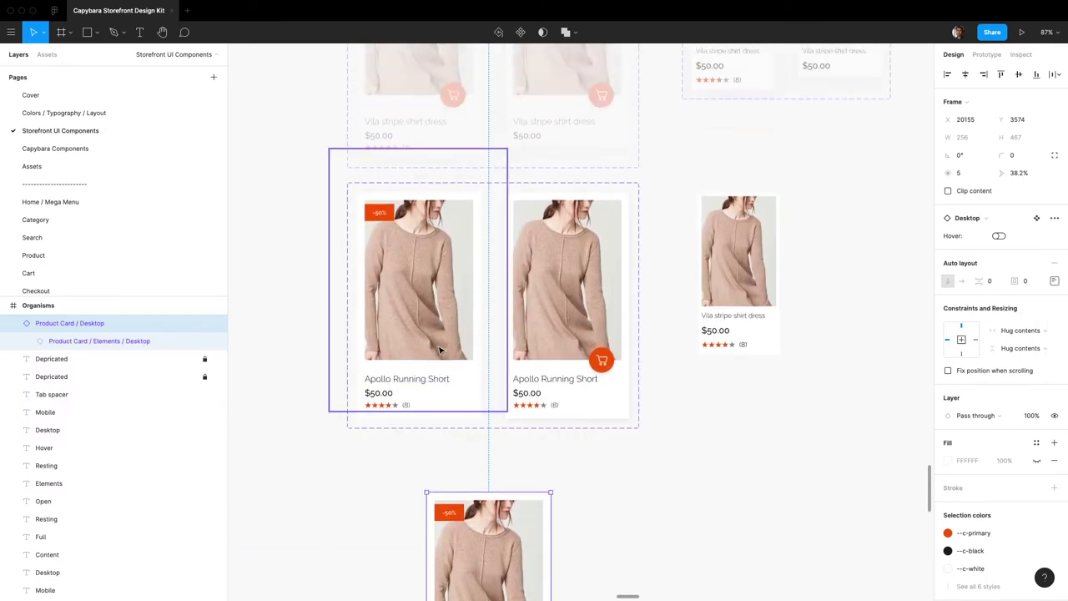
super+click(441, 382)
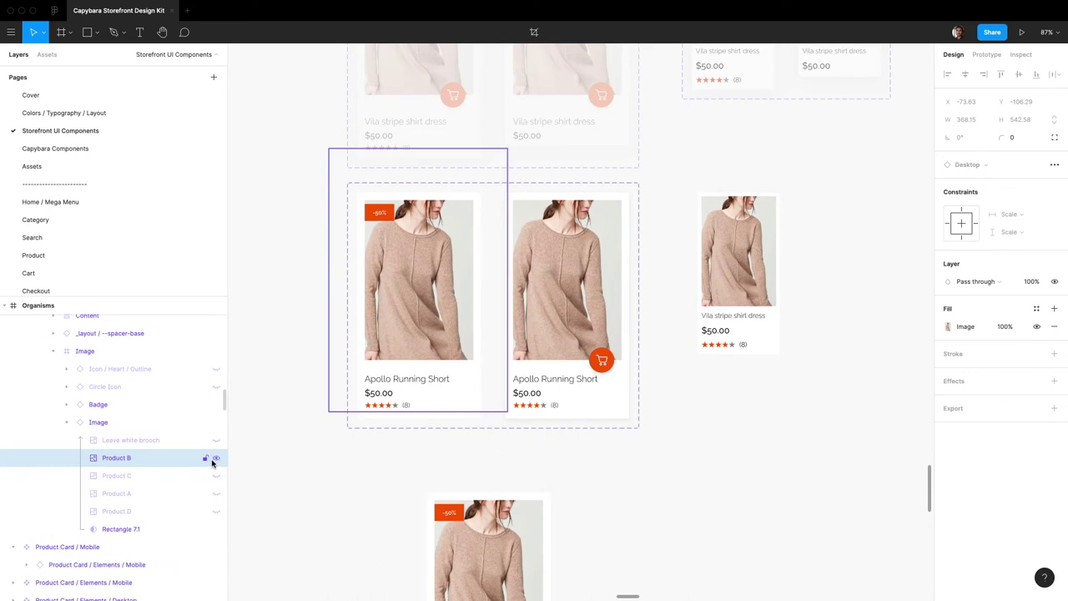
click(98, 423)
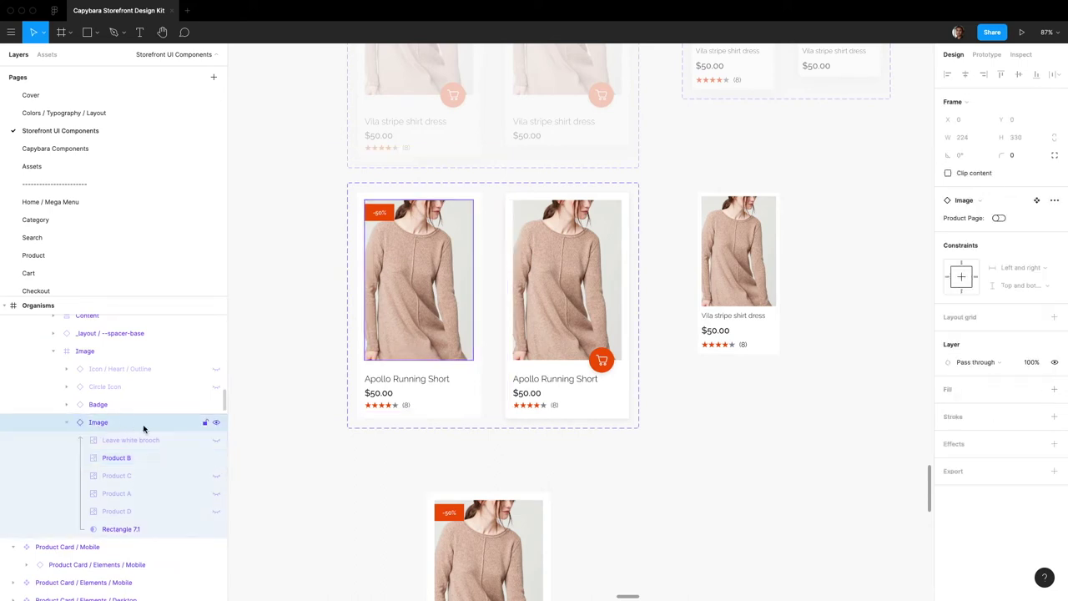
click(1037, 200)
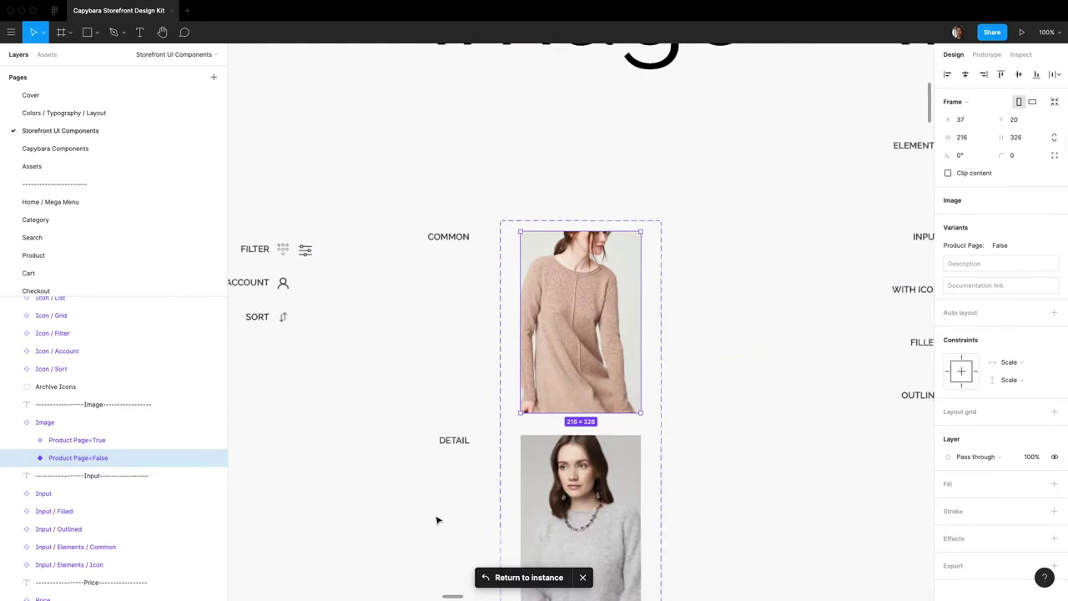
click(531, 576)
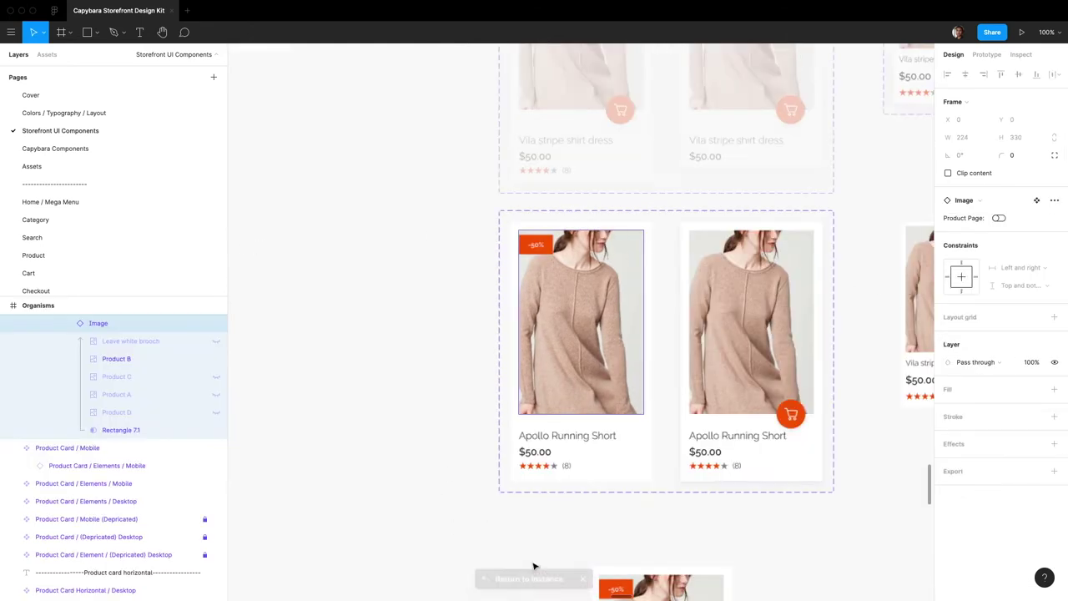
scroll(596, 394, right, 3)
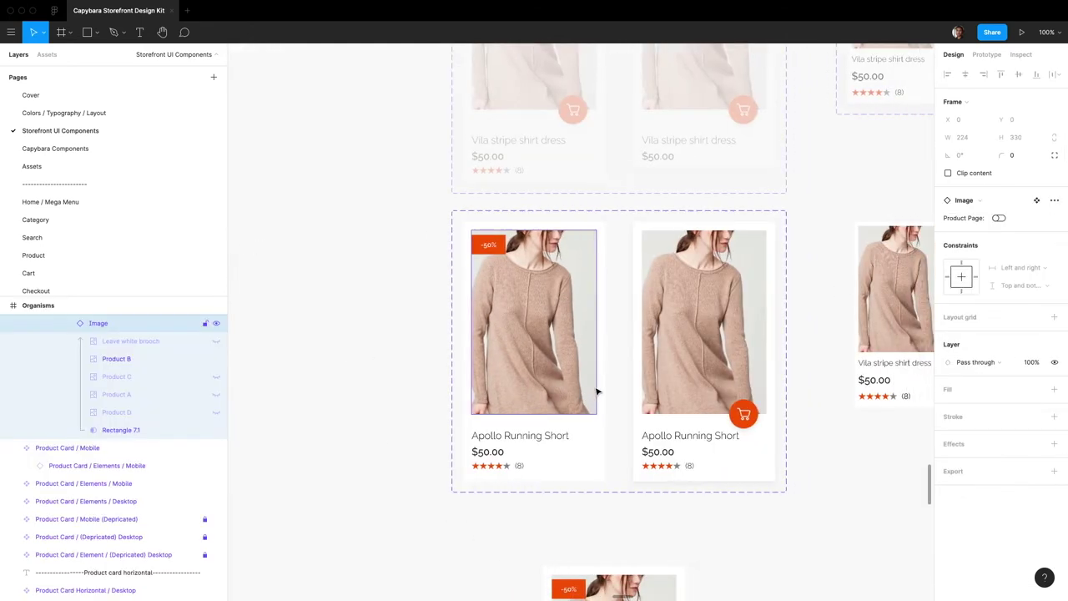
scroll(450, 368, up, 2)
scroll(444, 364, up, 1)
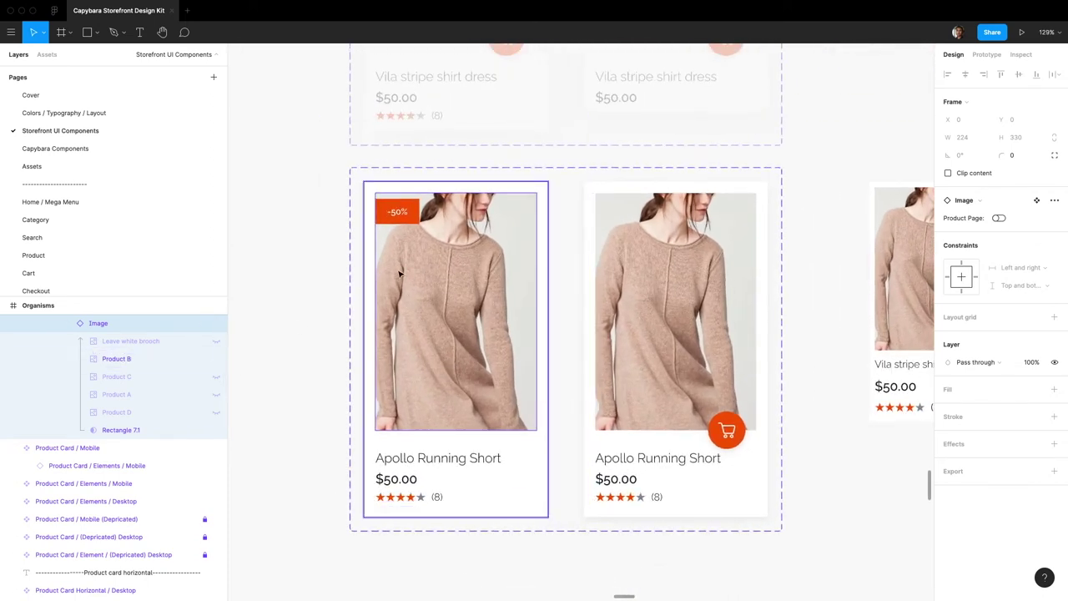
click(217, 360)
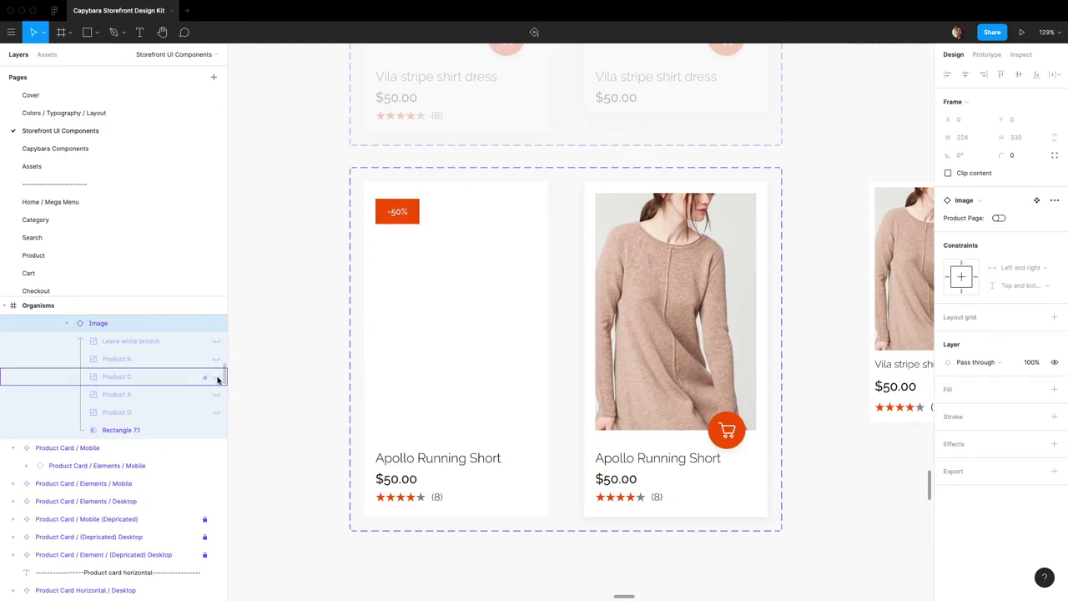
click(217, 376)
click(217, 376)
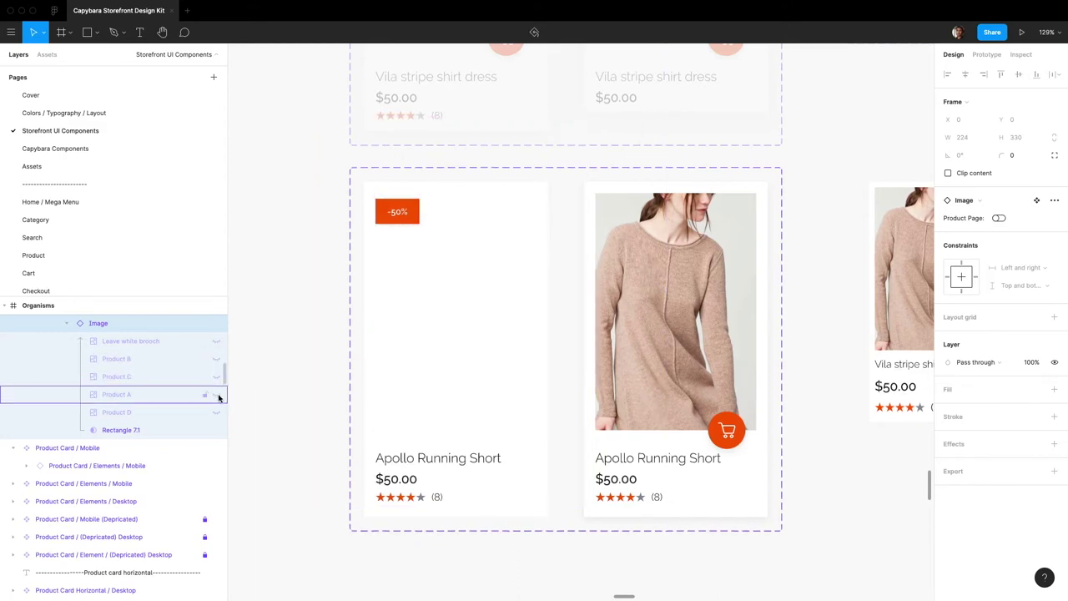
click(217, 396)
click(217, 396)
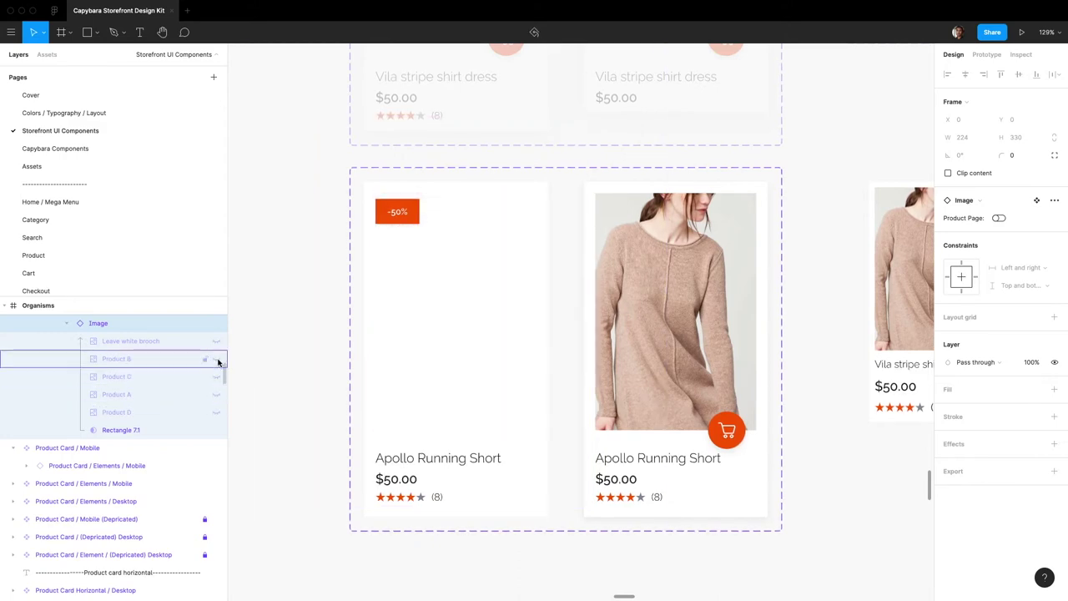
click(217, 359)
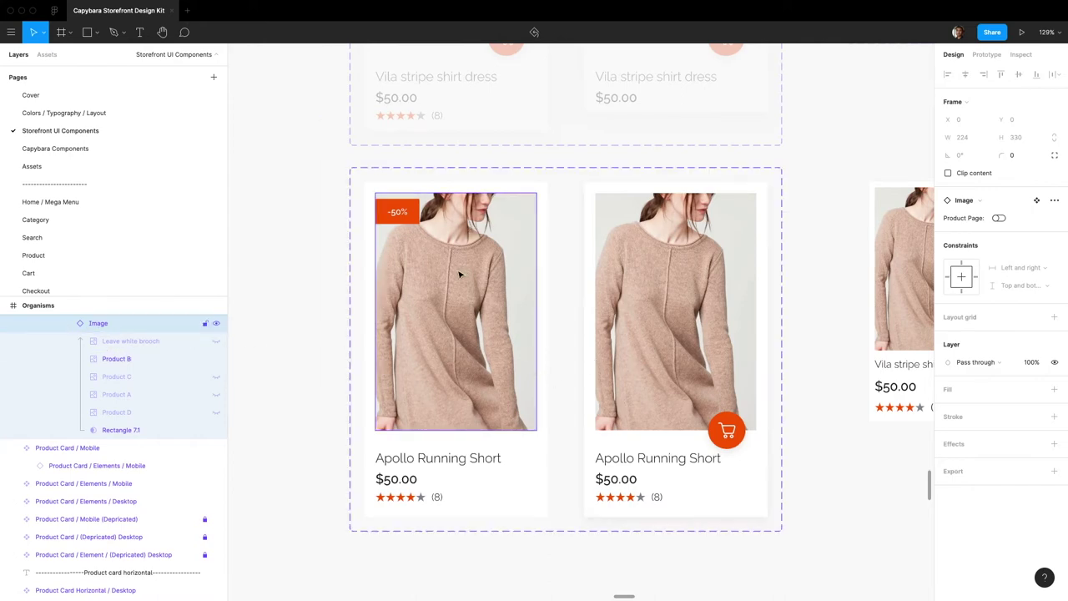
Step: In the second card's image, hide the beige dress photo and show the grey dress
double_click(612, 318)
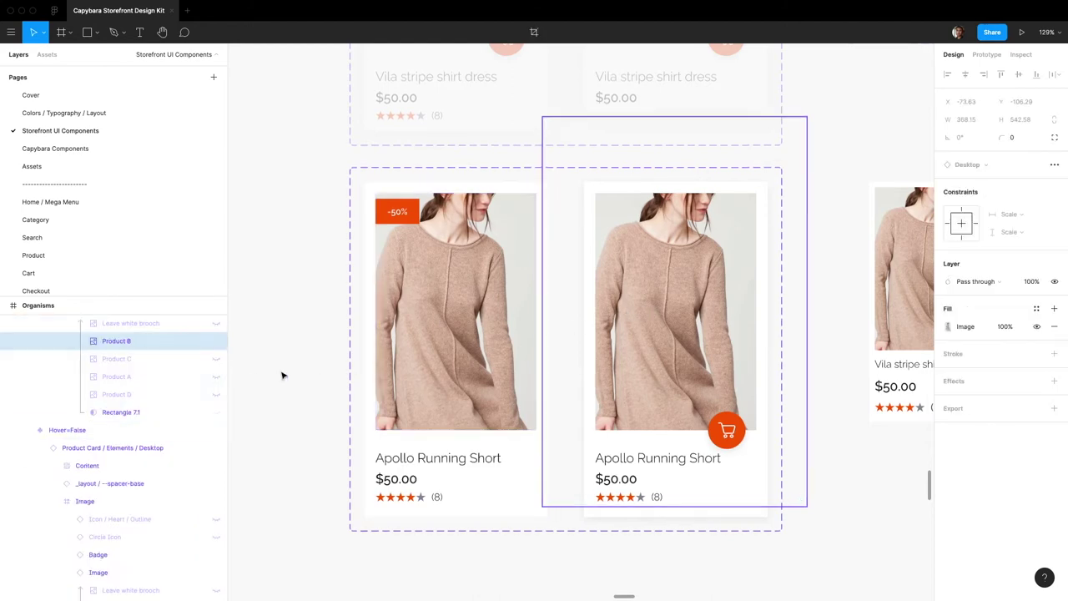
click(217, 341)
click(217, 360)
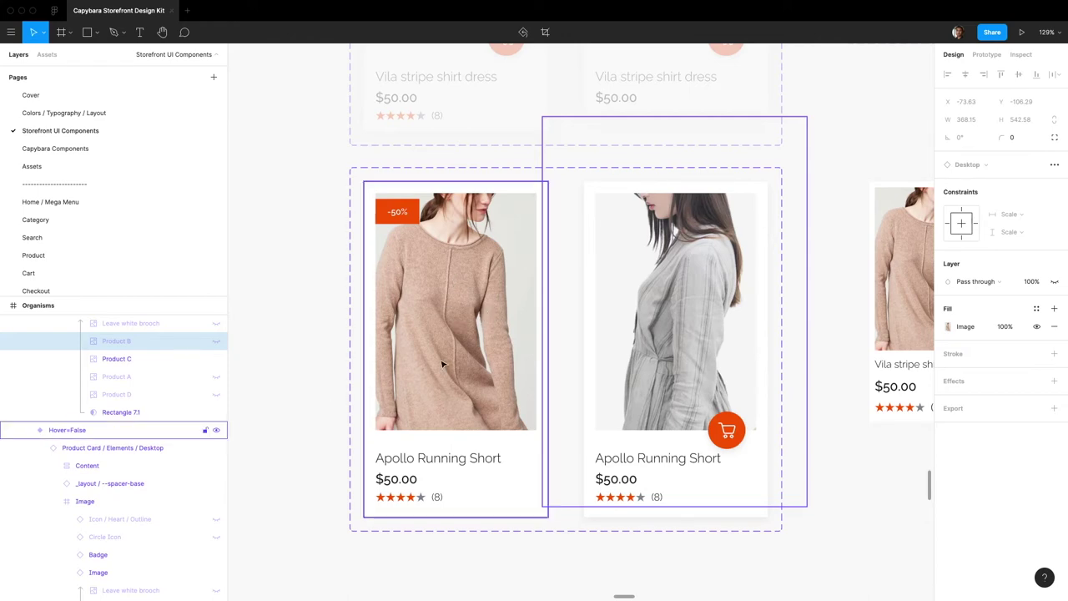
Step: Turn on the Product Page image property for both cards and hide the first photo
click(440, 319)
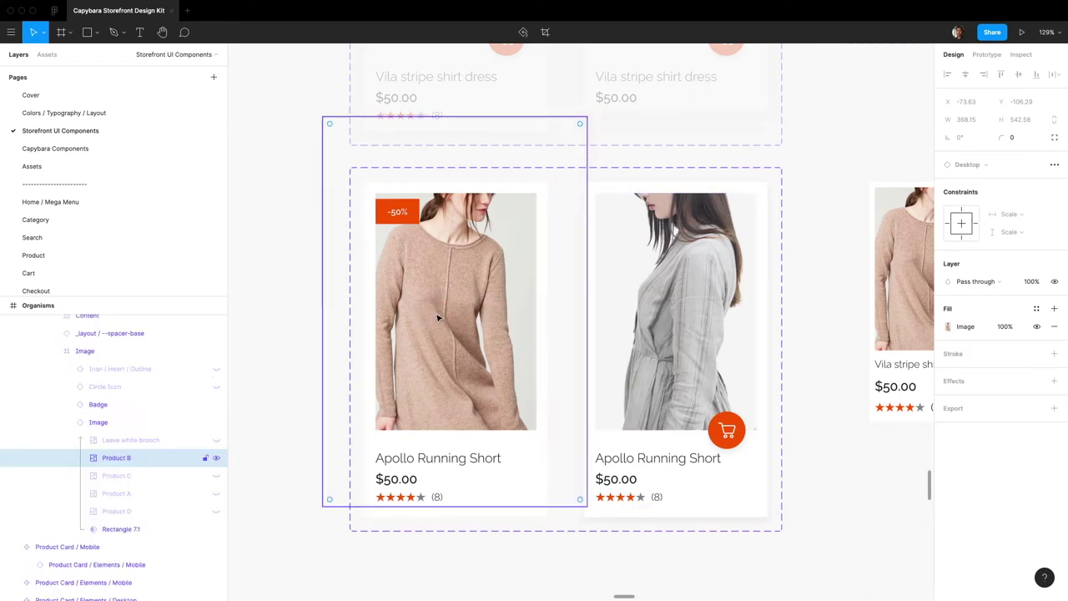
click(133, 429)
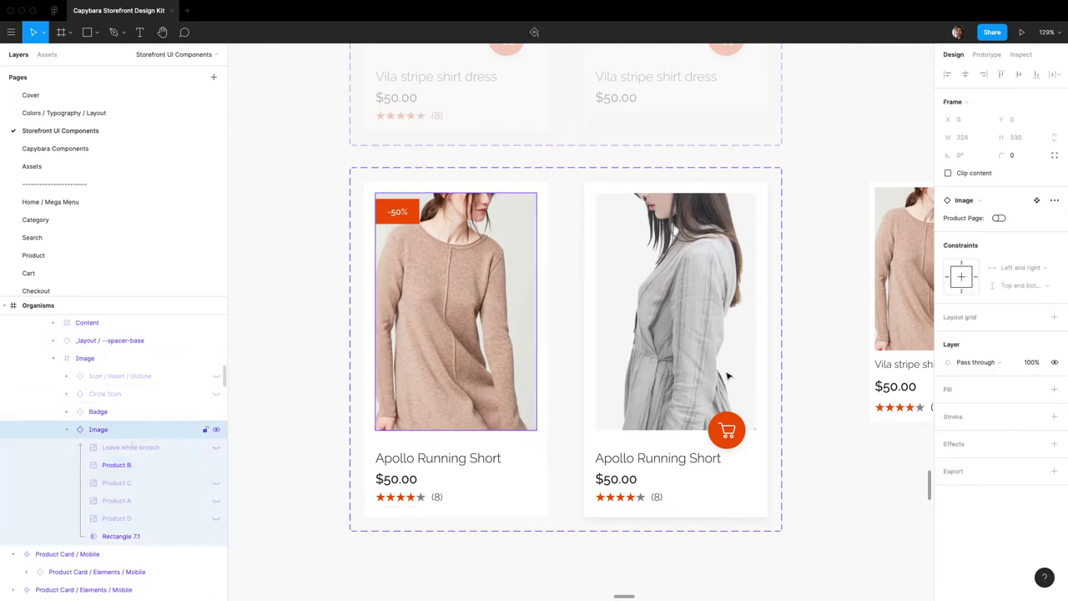
click(998, 219)
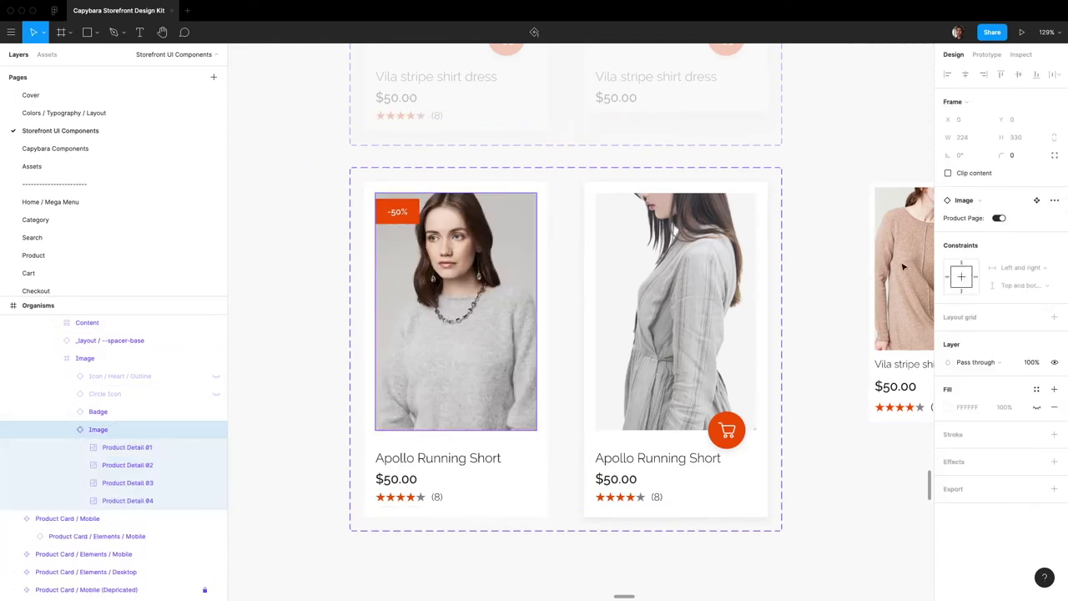
click(667, 323)
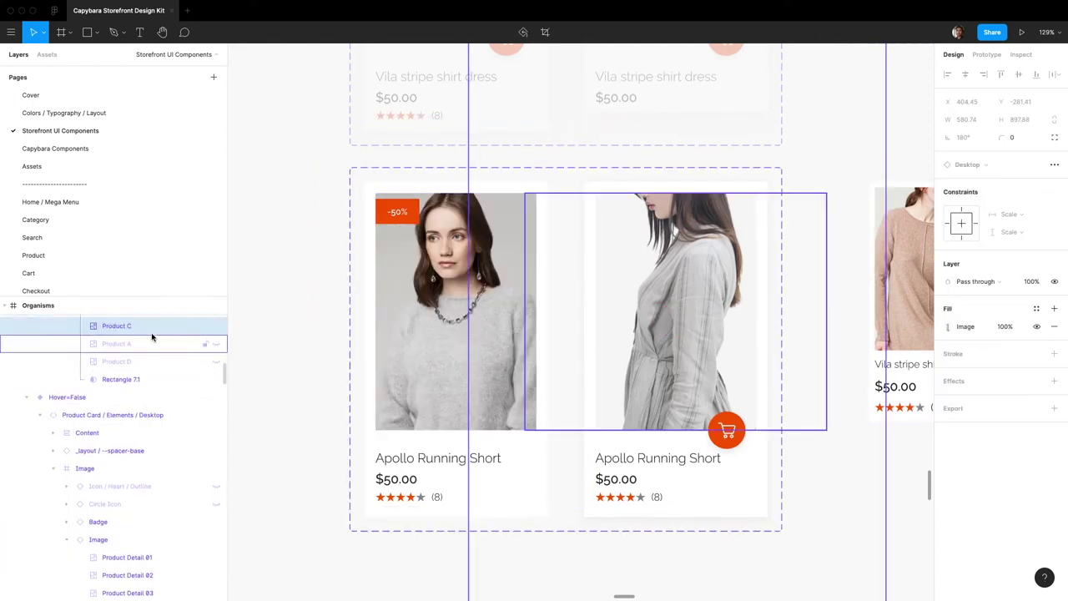
scroll(151, 337, up, 2)
click(139, 376)
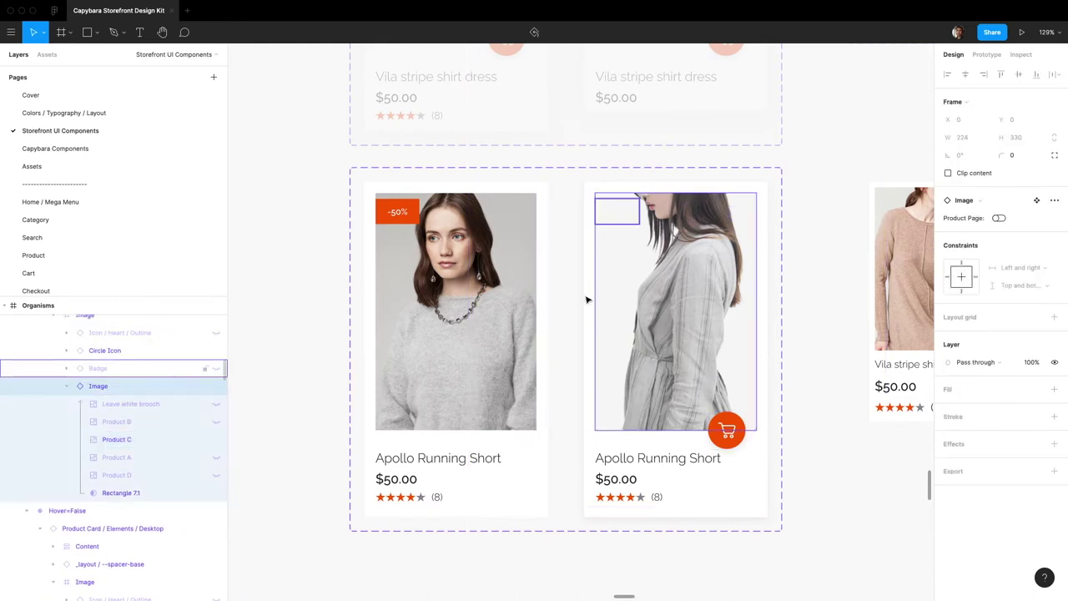
click(1001, 219)
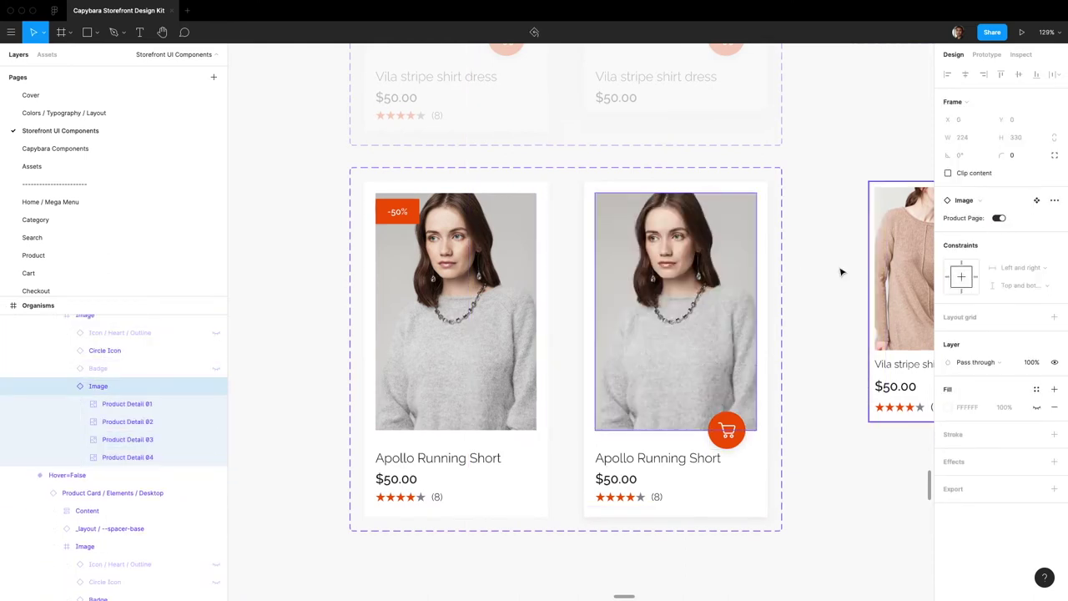
click(215, 404)
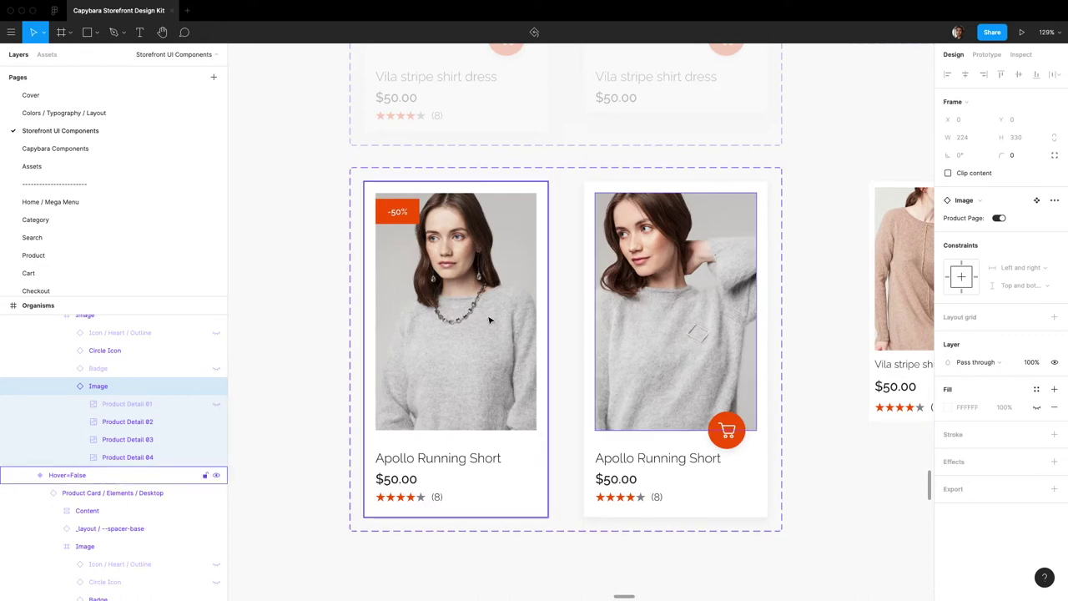
Step: Toggle the standalone product card between its hover and default variants to preview them
scroll(490, 320, down, 4)
click(588, 401)
scroll(678, 351, down, 2)
scroll(679, 351, down, 3)
scroll(620, 245, up, 3)
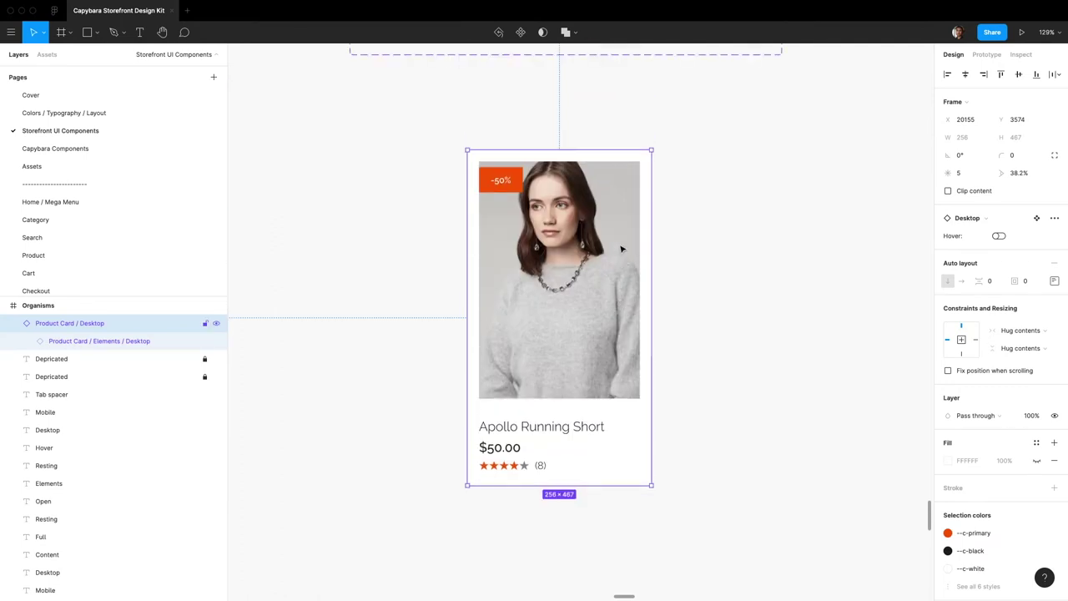
click(999, 237)
click(999, 237)
click(999, 237)
click(999, 237)
click(999, 237)
click(1000, 237)
scroll(715, 246, up, 1)
scroll(715, 245, up, 10)
Step: Hide the -50% Badge layer on both the Hover=True and Hover=False cards
super+click(715, 245)
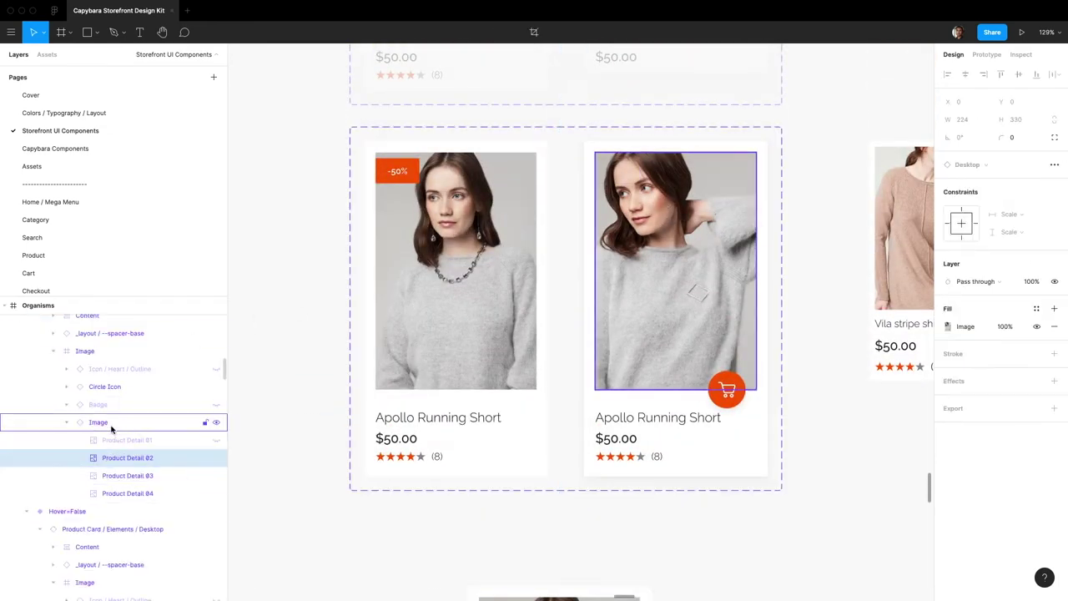
click(112, 426)
click(97, 404)
key(ctrl+shift+h)
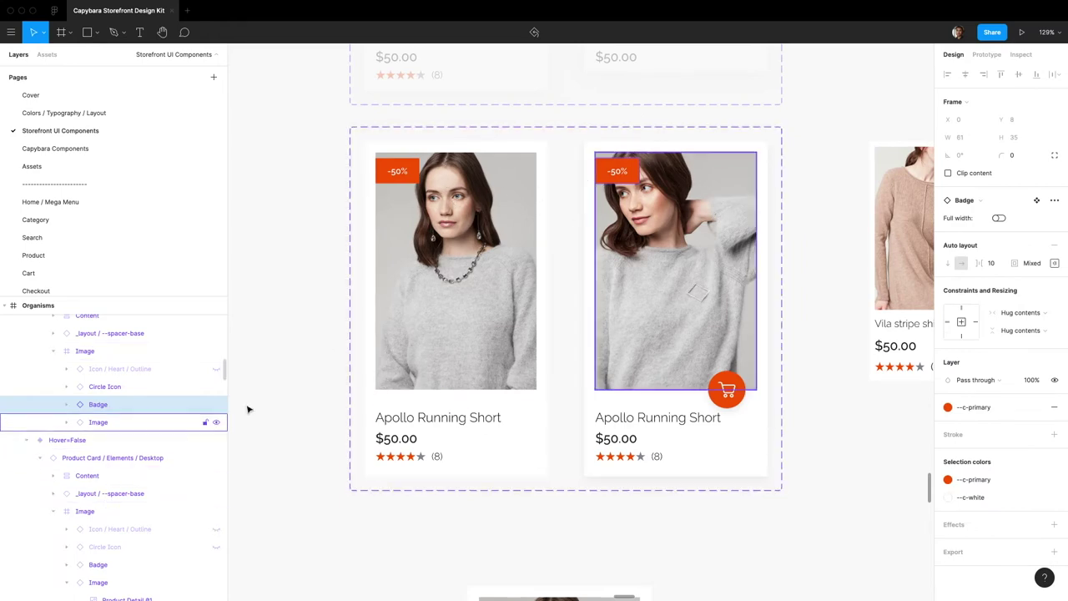
click(216, 404)
super+click(378, 182)
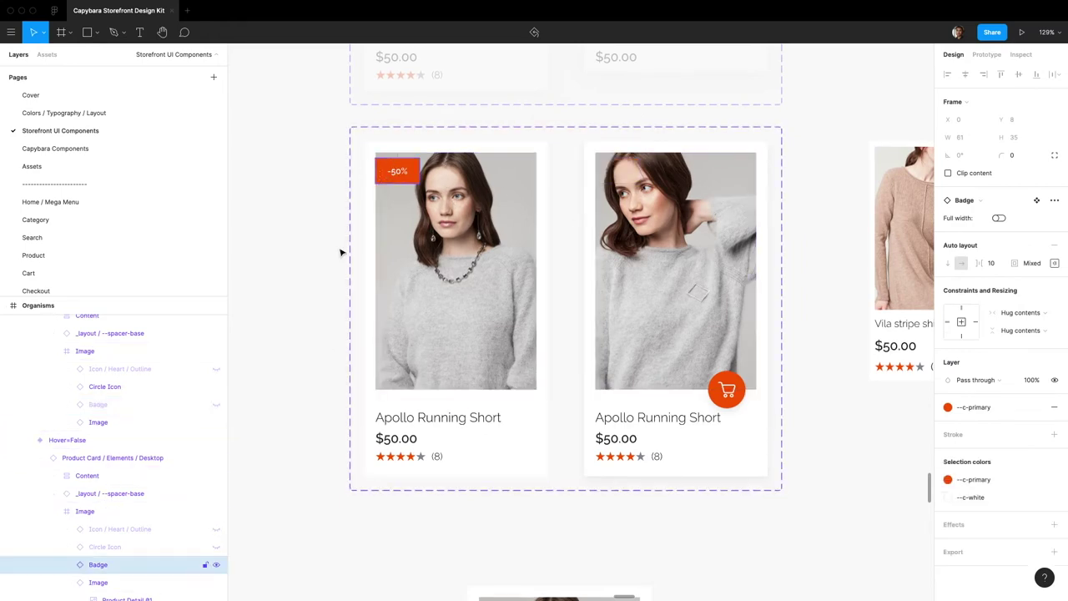
click(217, 566)
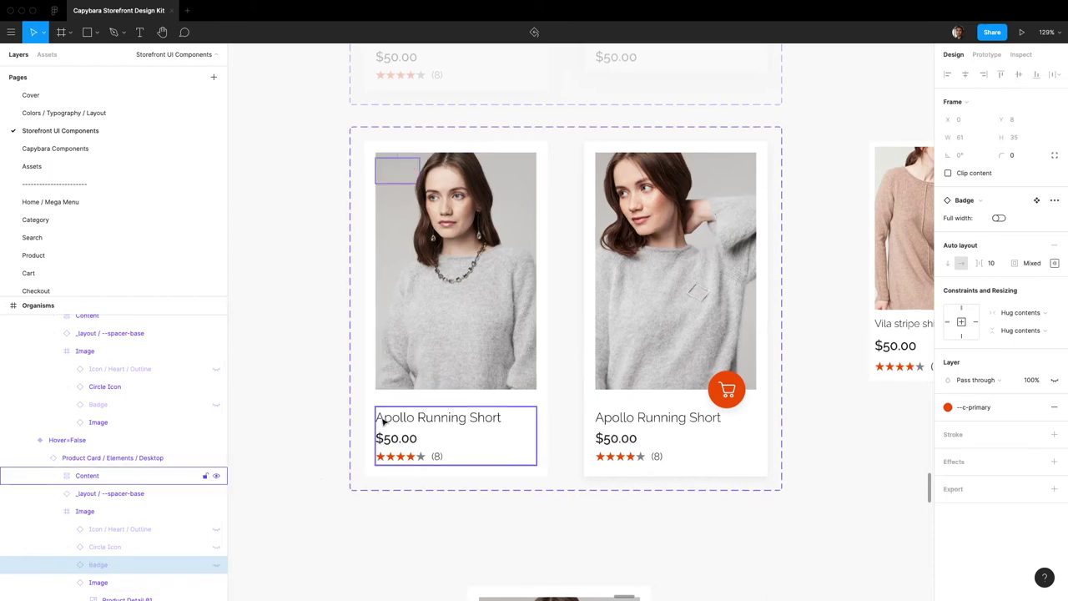
Step: Show the Icon / Heart / Outline heart icon on the hover card
scroll(461, 418, up, 1)
scroll(463, 413, down, 2)
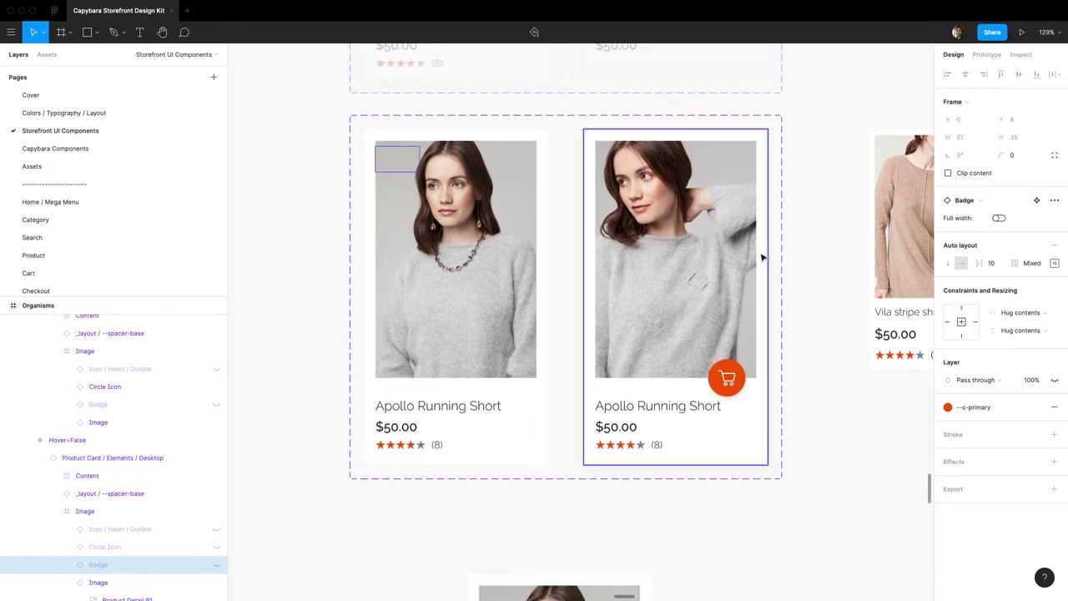
click(735, 264)
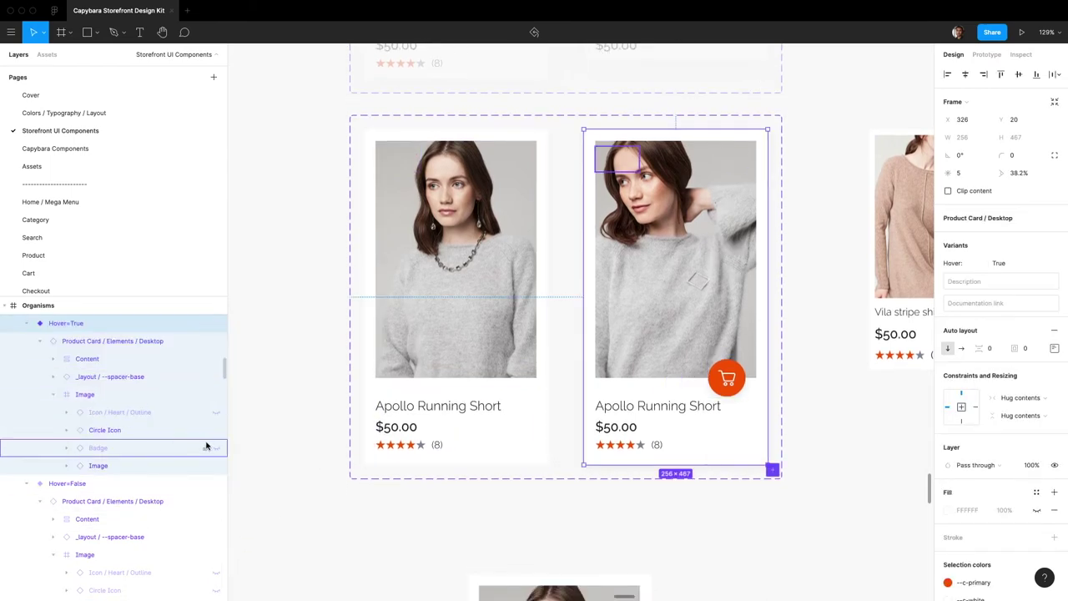
click(216, 412)
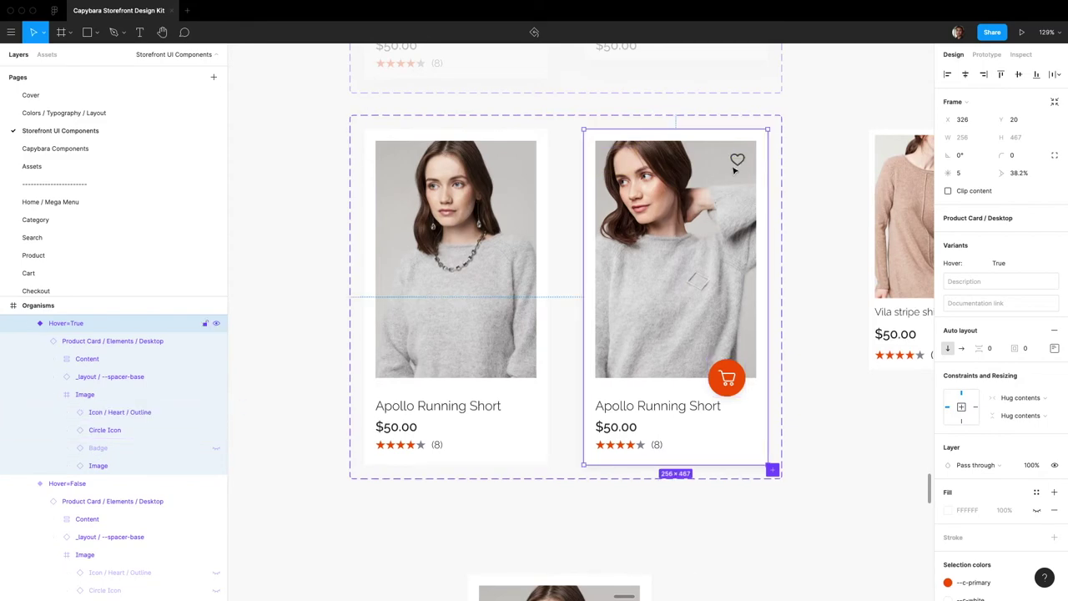
scroll(659, 395, down, 8)
Step: Preview the standalone card in its hover state, then return it to default
click(613, 440)
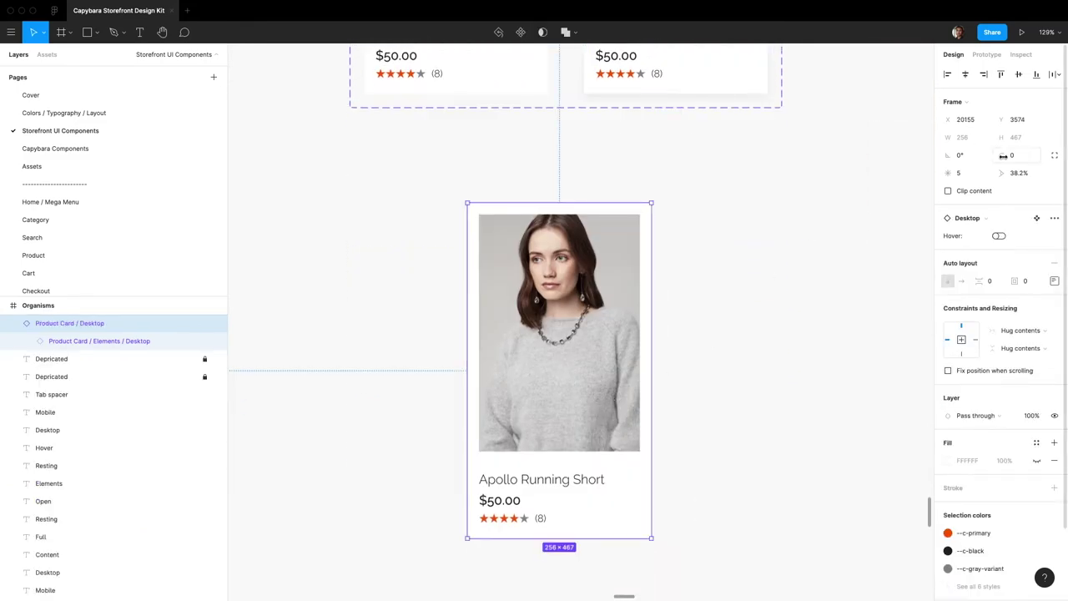
click(1000, 236)
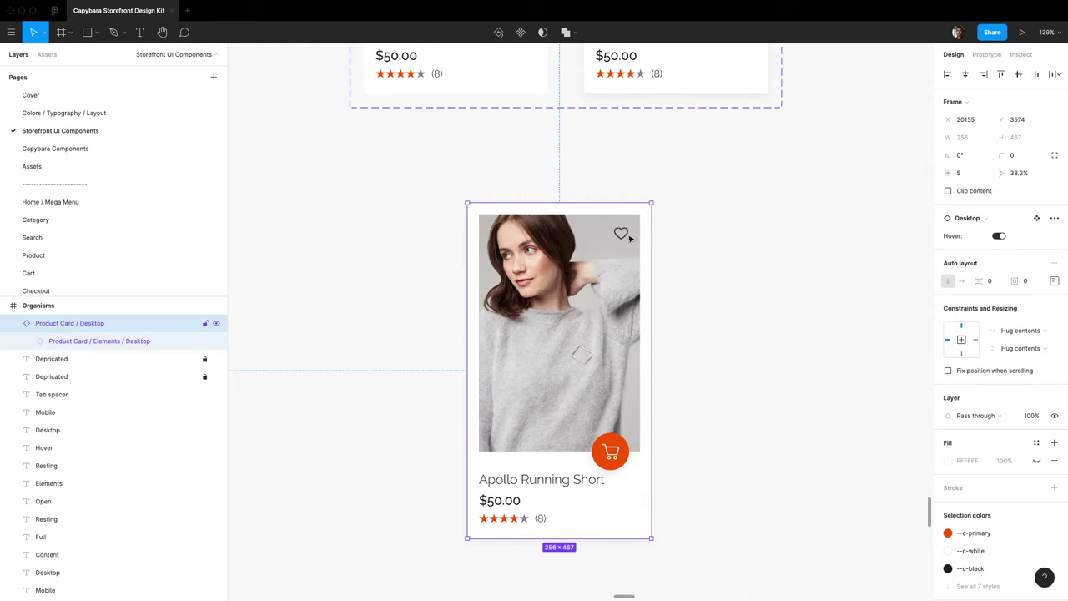
click(998, 236)
Step: Hide the Icon / Heart / Outline heart icon on the hover card
scroll(701, 209, up, 5)
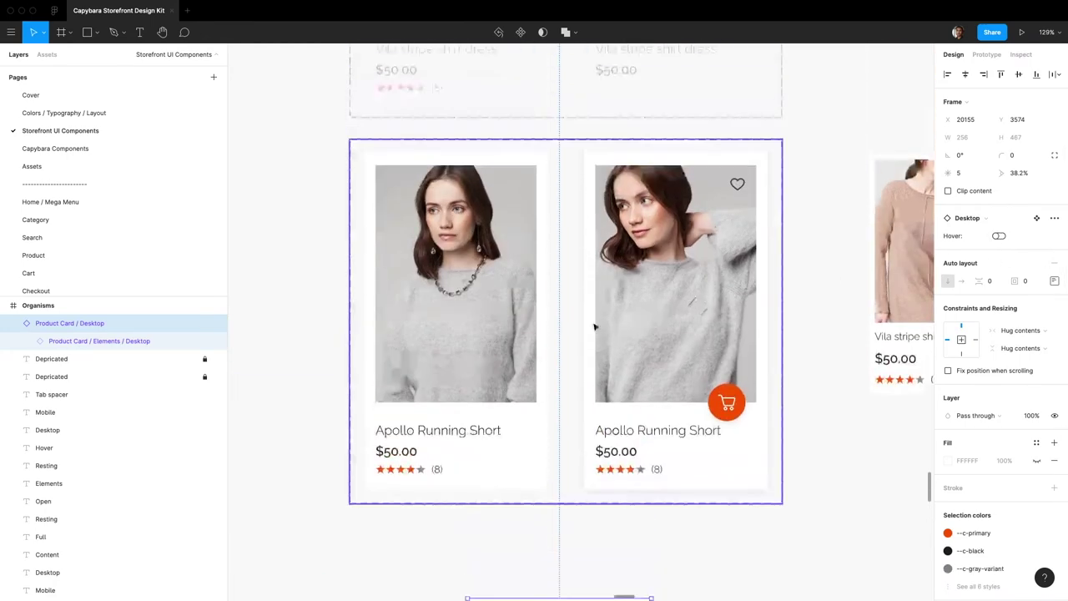
super+click(737, 184)
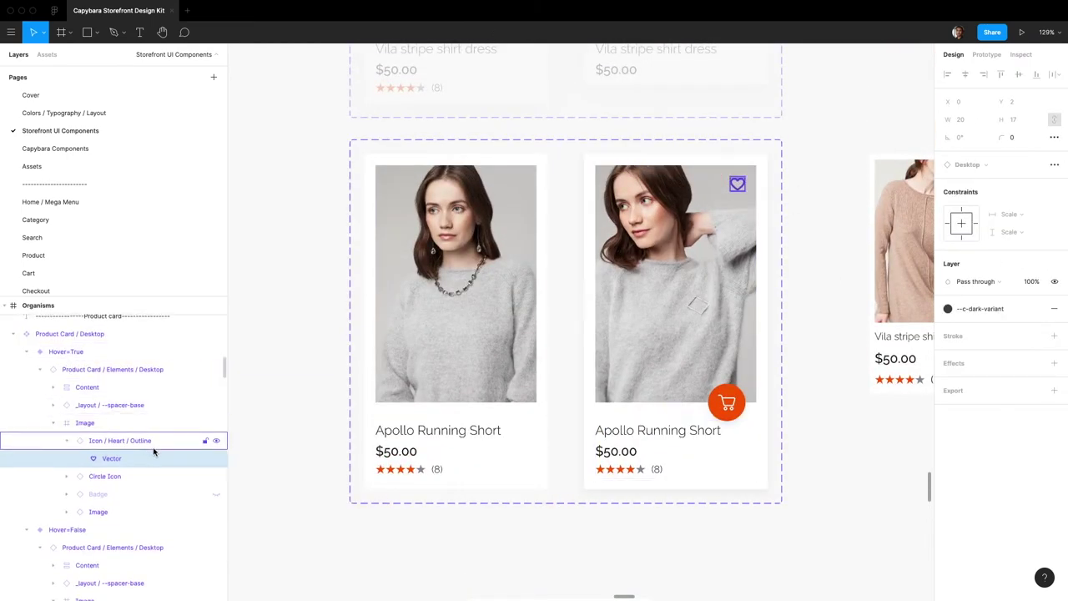
click(215, 441)
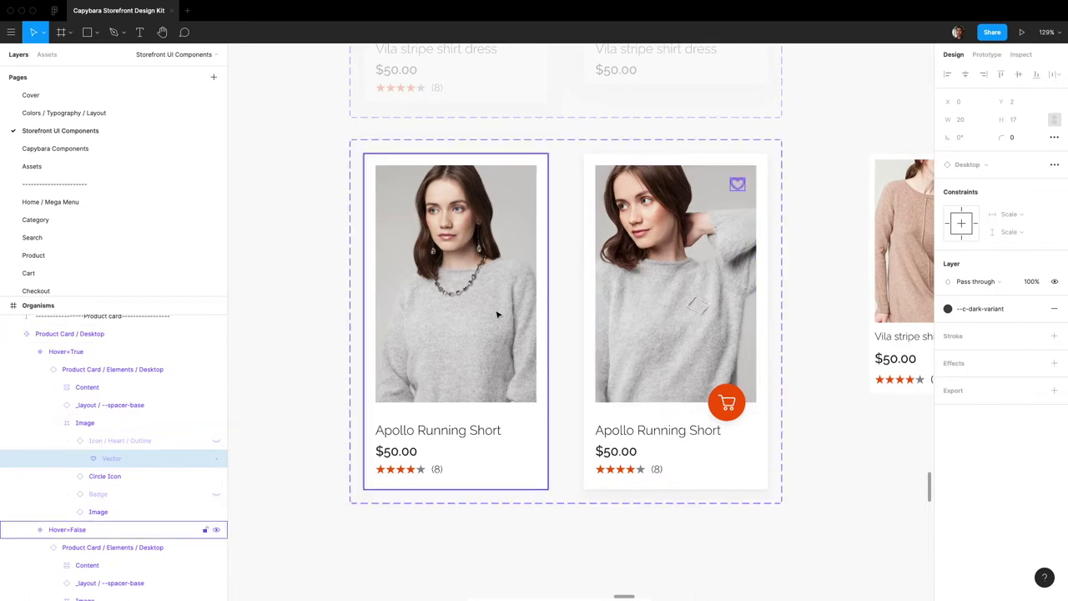
Step: Hide the hover card's Circle Icon cart button and select the two-variant component set
click(519, 328)
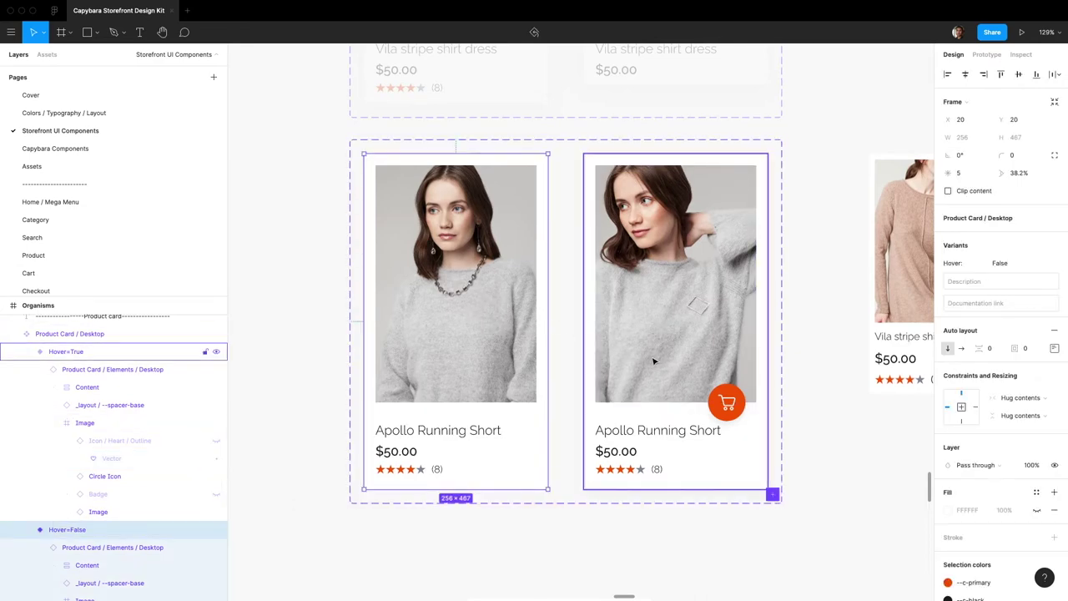
click(730, 404)
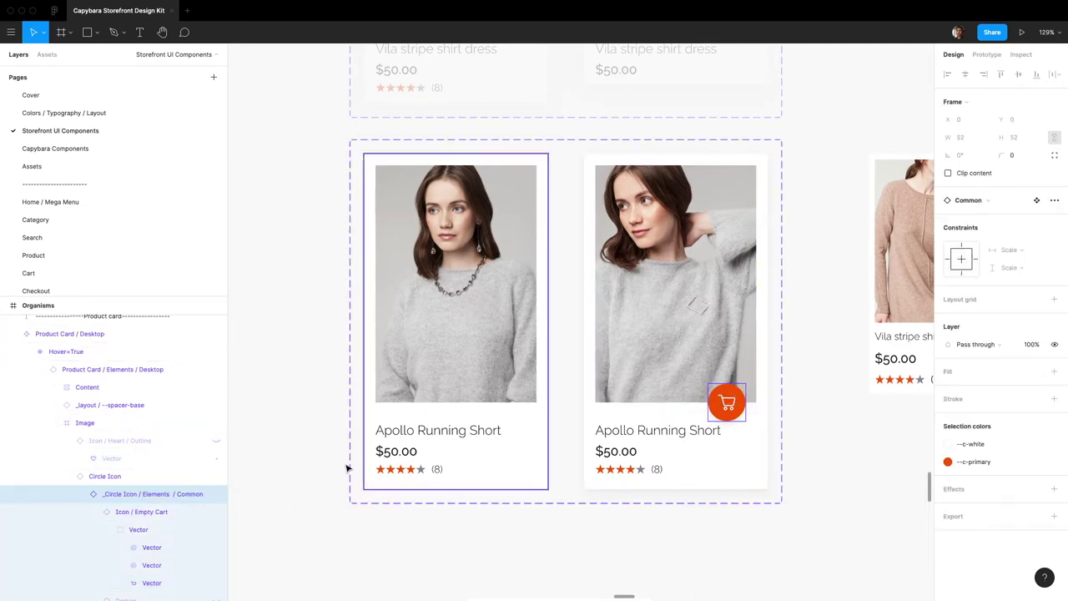
click(194, 479)
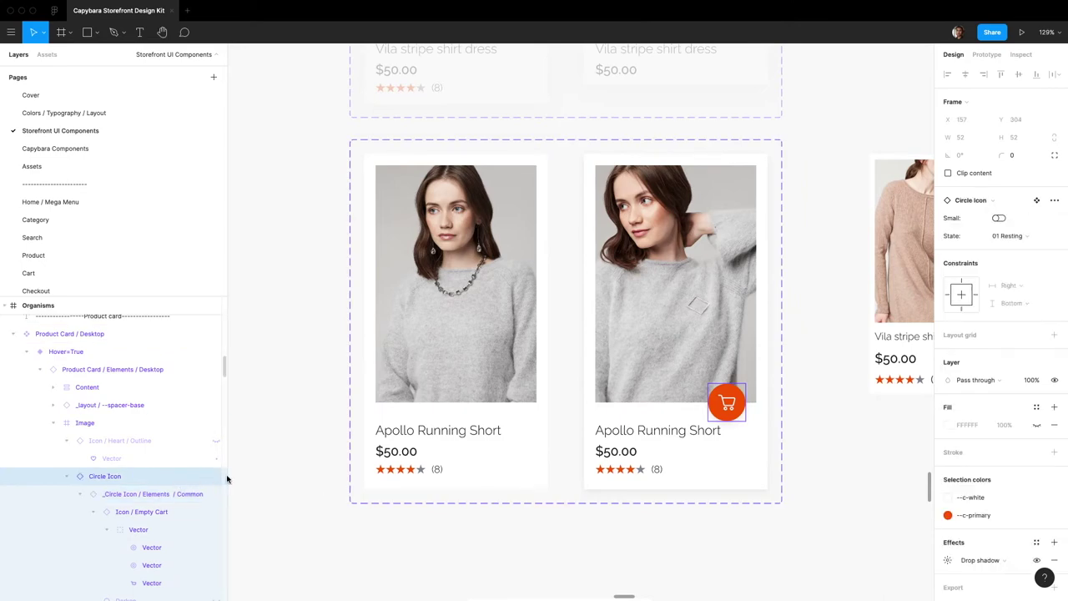
click(217, 477)
click(711, 450)
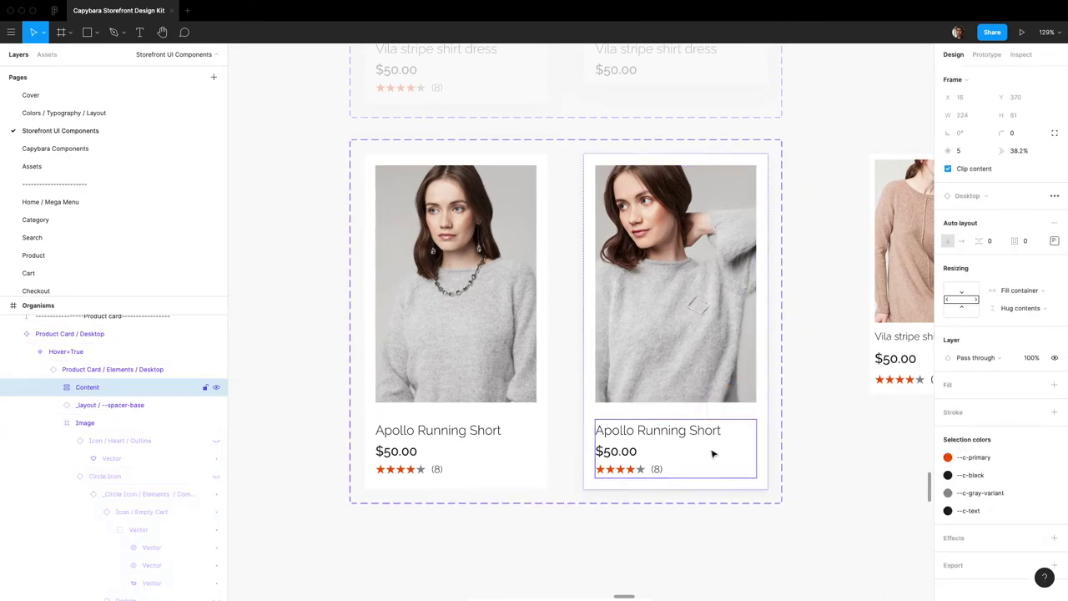
scroll(644, 458, down, 1)
click(580, 432)
scroll(593, 431, down, 4)
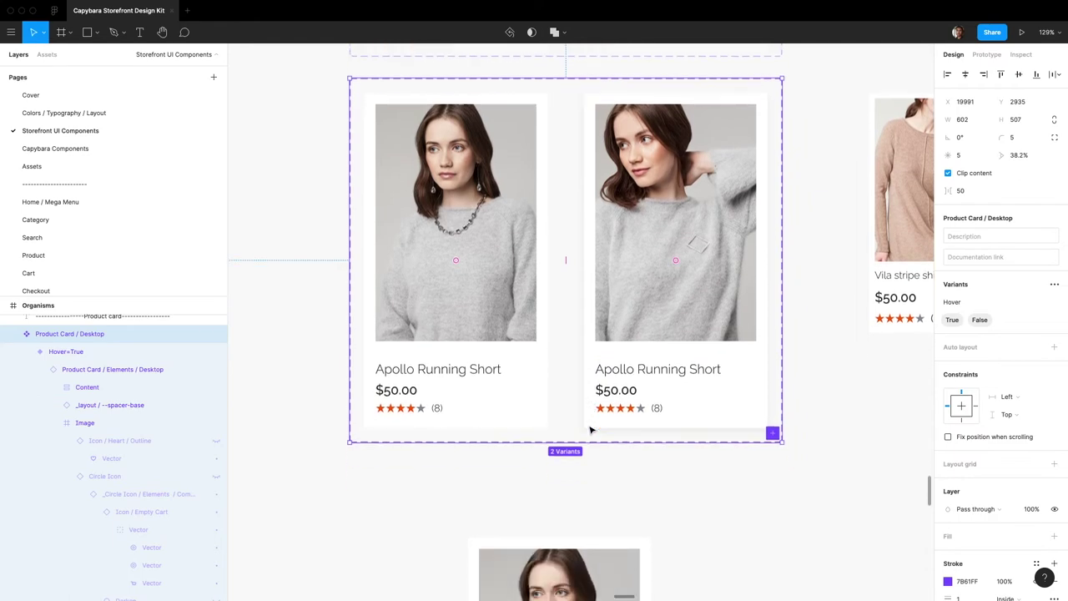
scroll(590, 430, down, 5)
scroll(590, 430, up, 5)
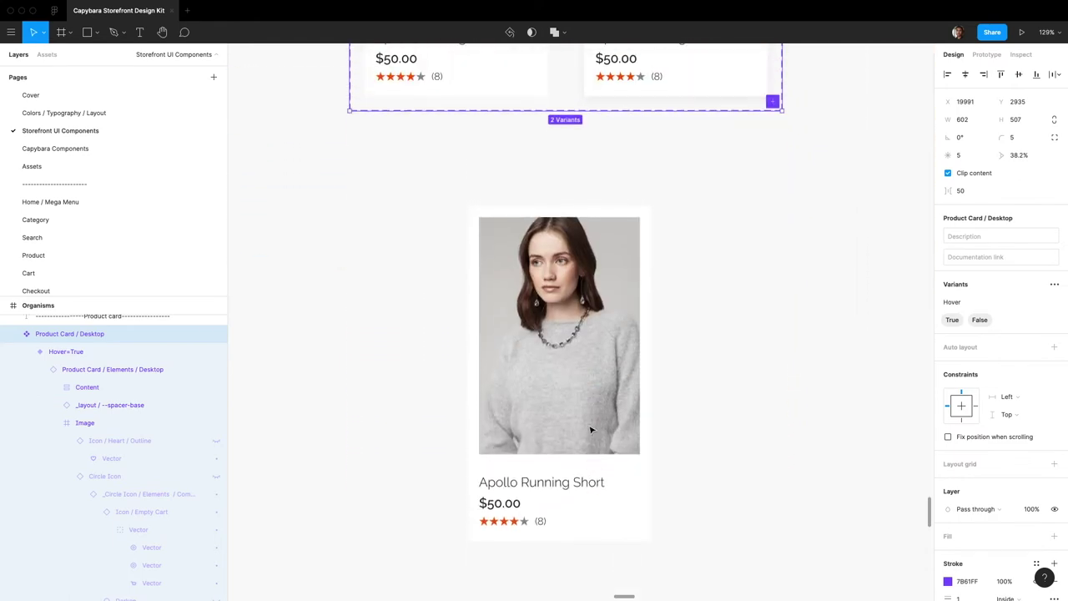
scroll(590, 430, up, 4)
scroll(587, 432, down, 9)
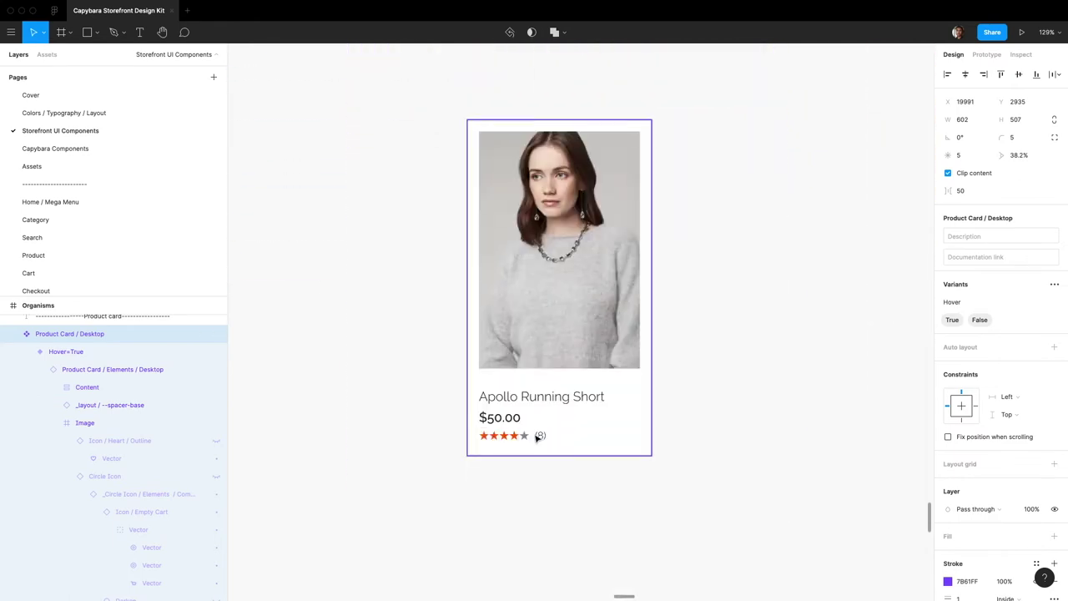
scroll(539, 436, up, 4)
scroll(537, 438, up, 4)
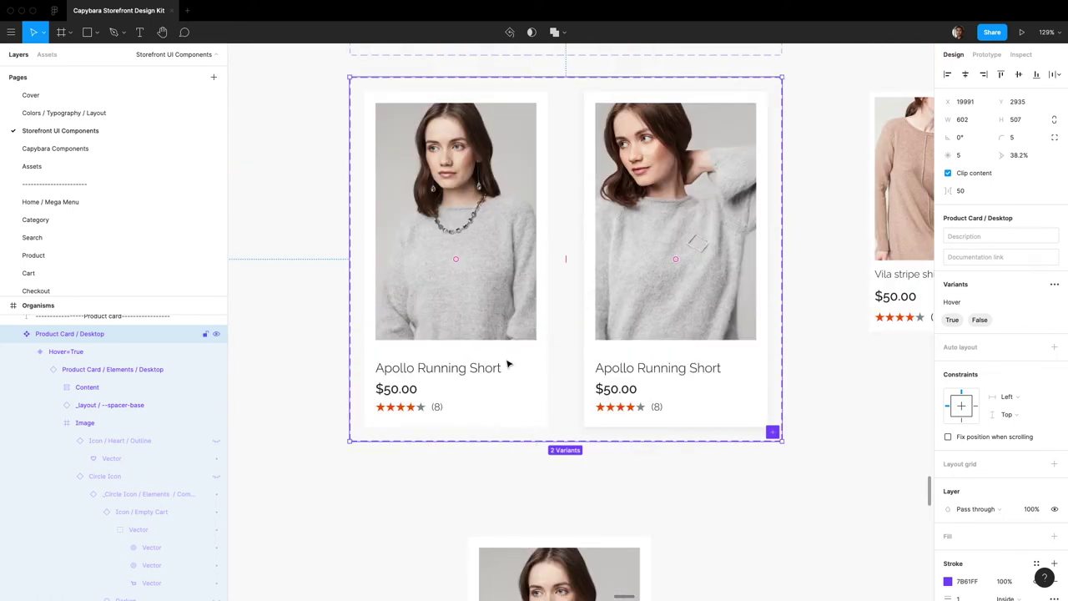
scroll(476, 362, up, 2)
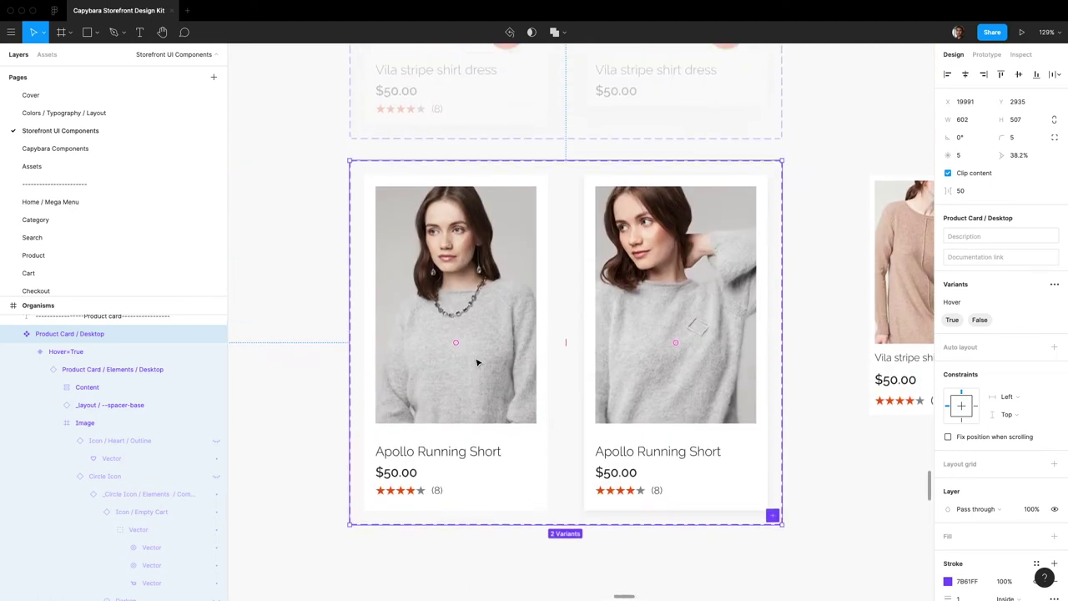
scroll(639, 482, up, 18)
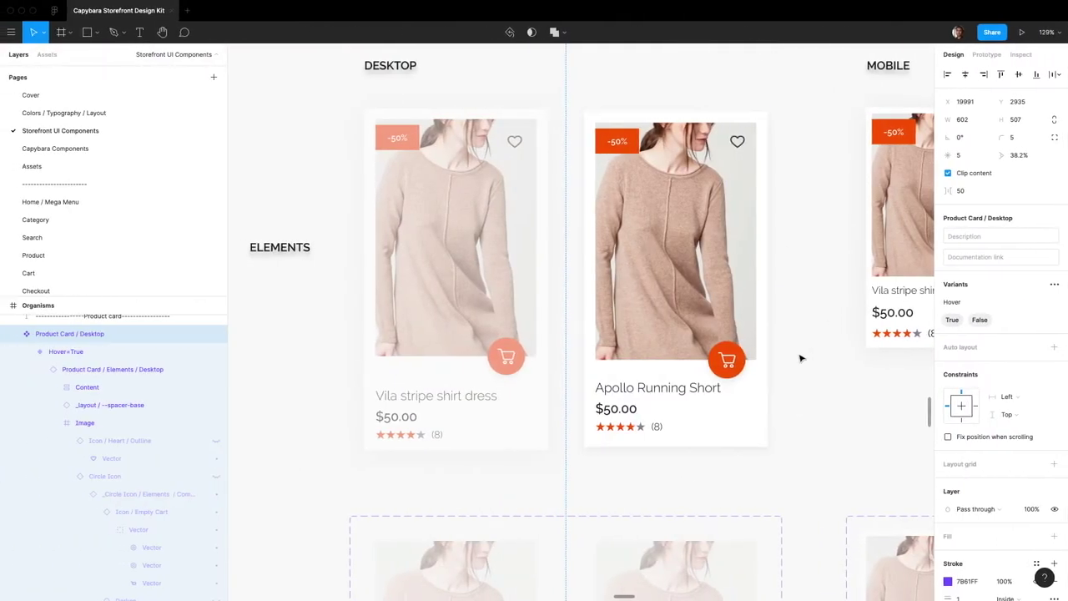
Step: Give the Apollo Running Short title text the Montserrat font with Bold weight
super+click(716, 387)
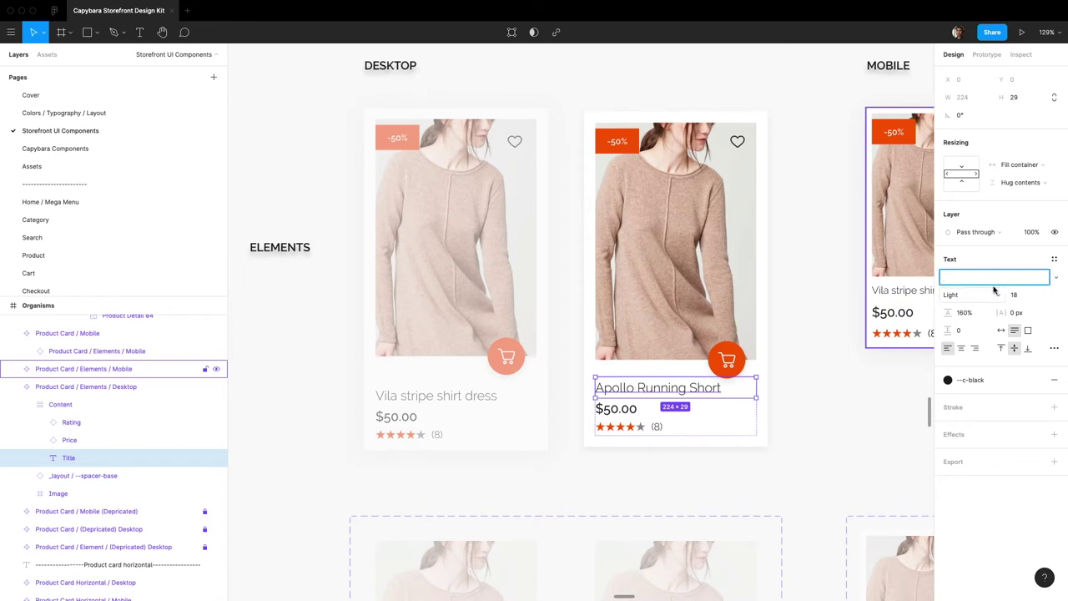
text(Montserrat)
key(Return)
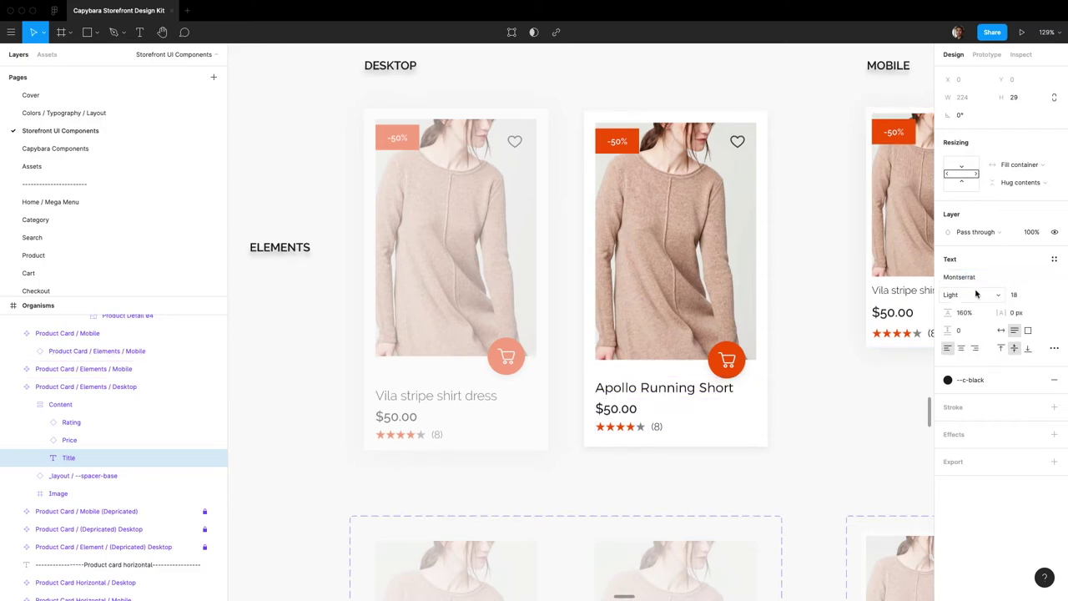
click(975, 295)
click(976, 321)
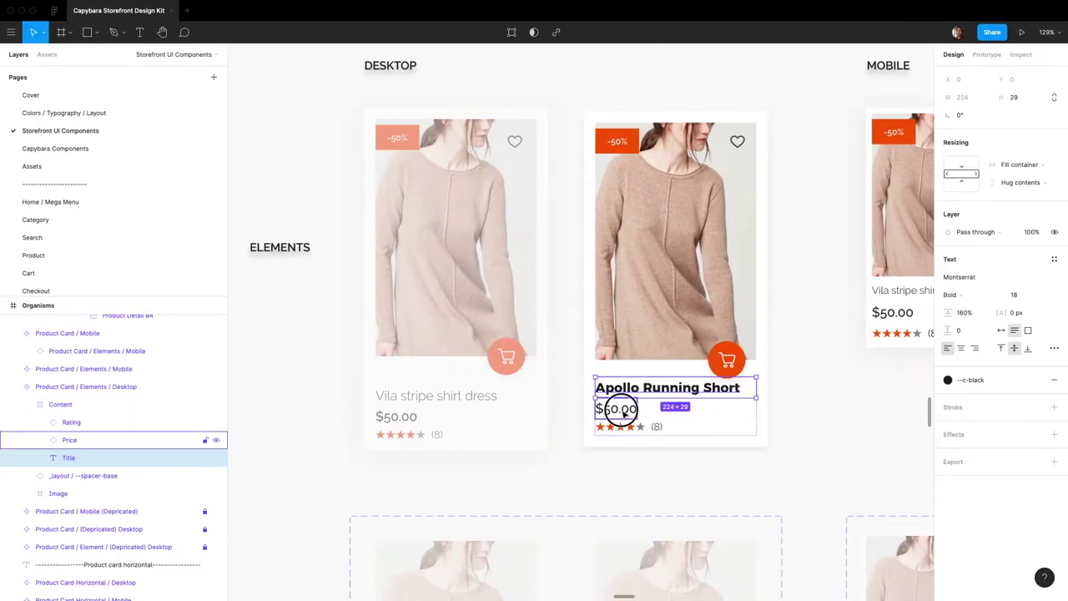
click(615, 410)
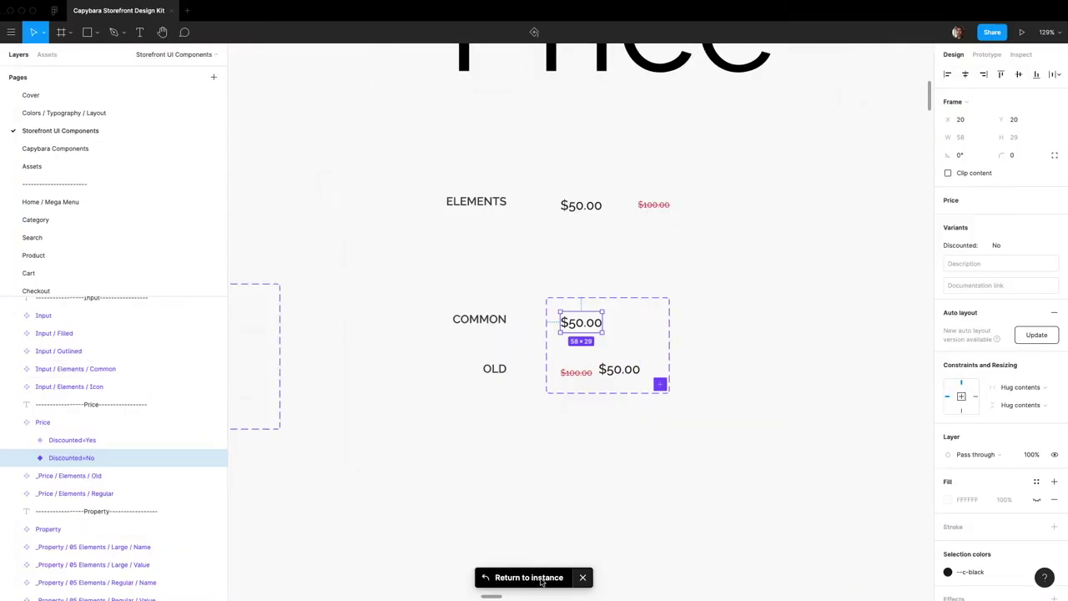
Step: Try another text style on the $50.00 price label, then undo back to the regular style
click(534, 577)
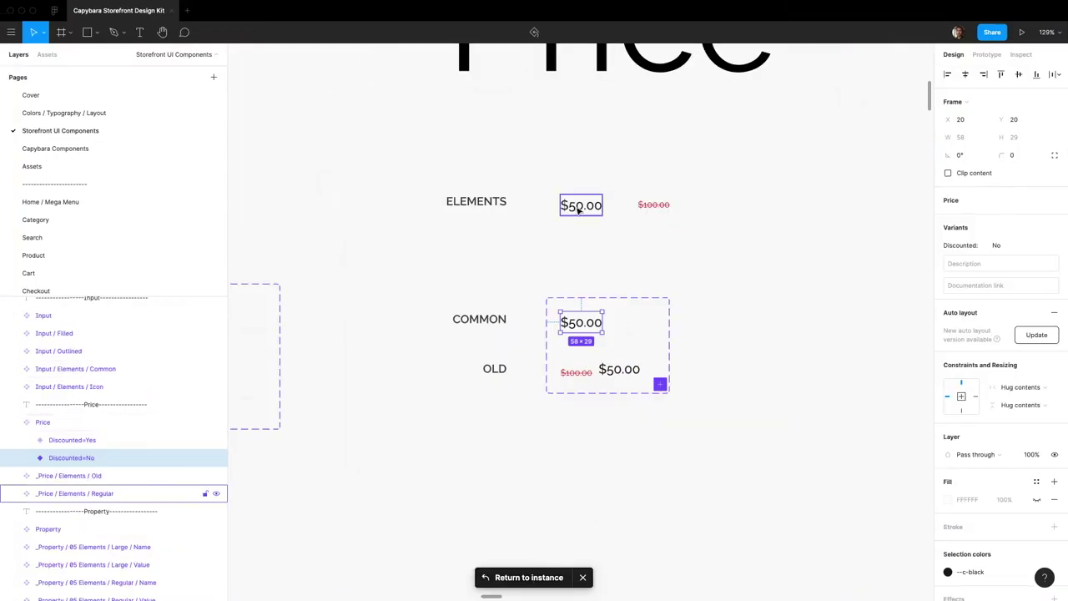
click(1002, 259)
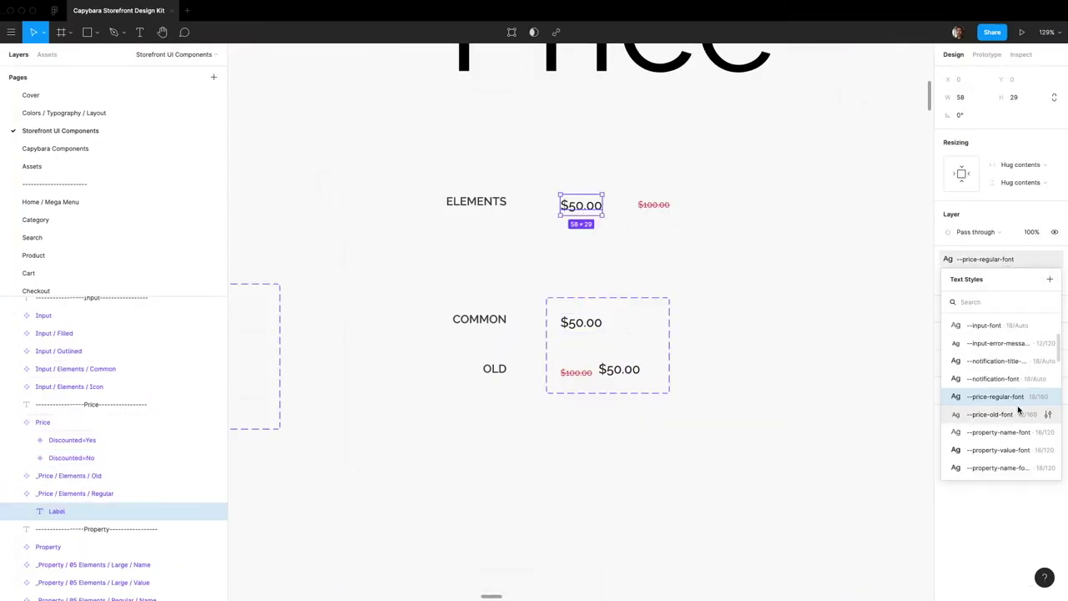
click(1049, 397)
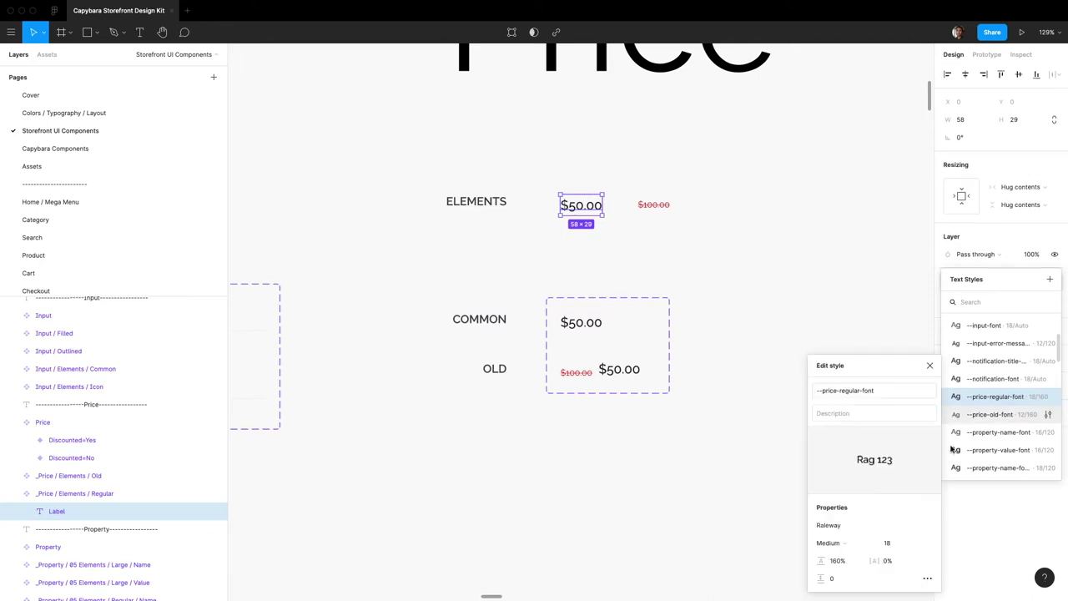
click(947, 367)
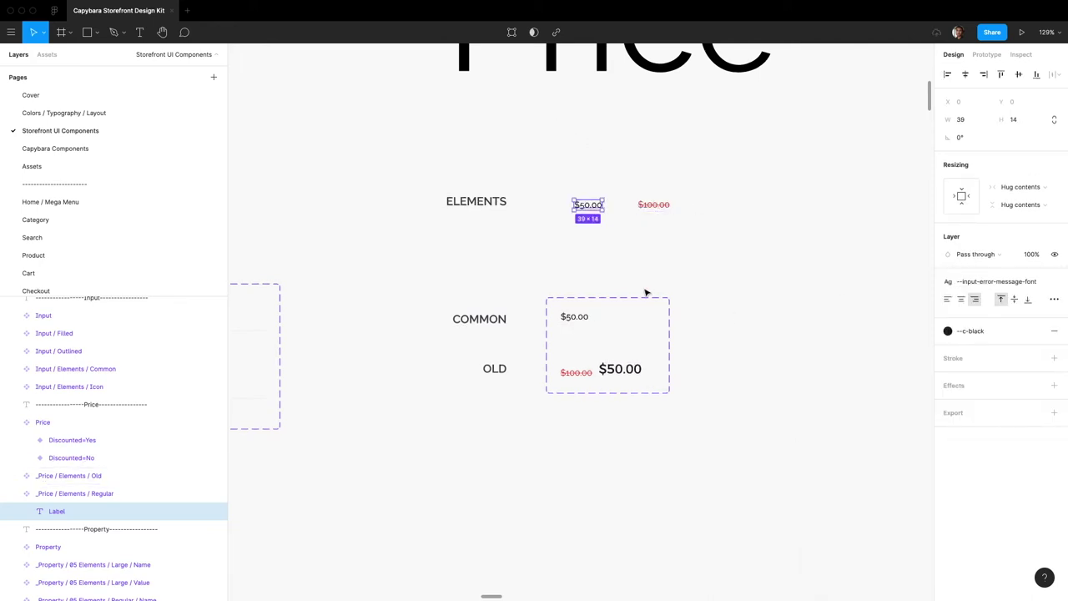
key(ctrl+z)
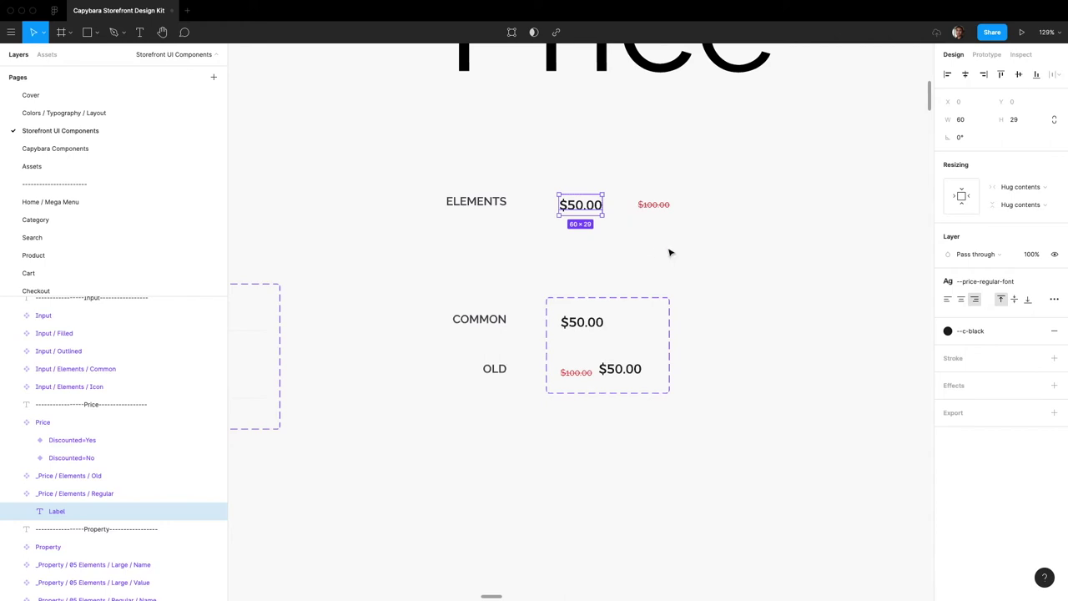
Step: Select the Price component set and the Price frame on the product card
click(616, 370)
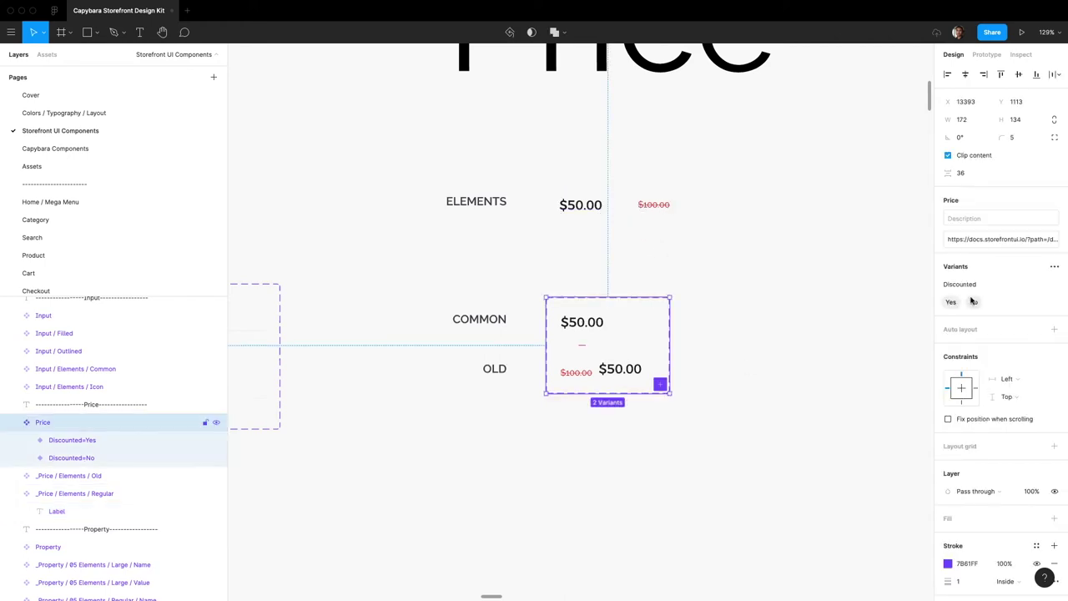
click(665, 201)
click(580, 204)
click(706, 339)
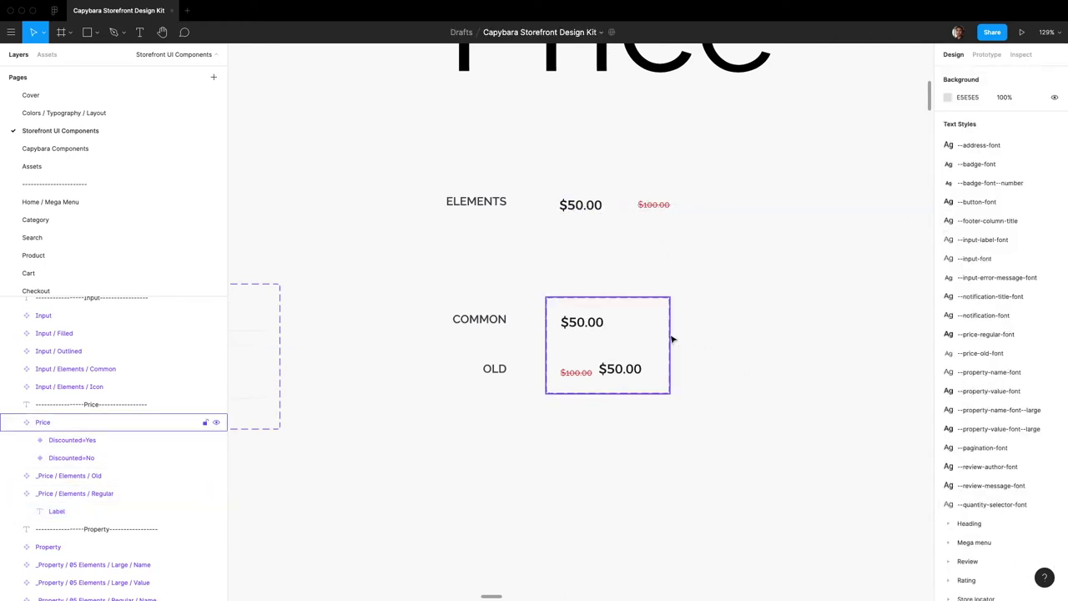
click(672, 339)
scroll(399, 281, down, 10)
scroll(596, 281, up, 10)
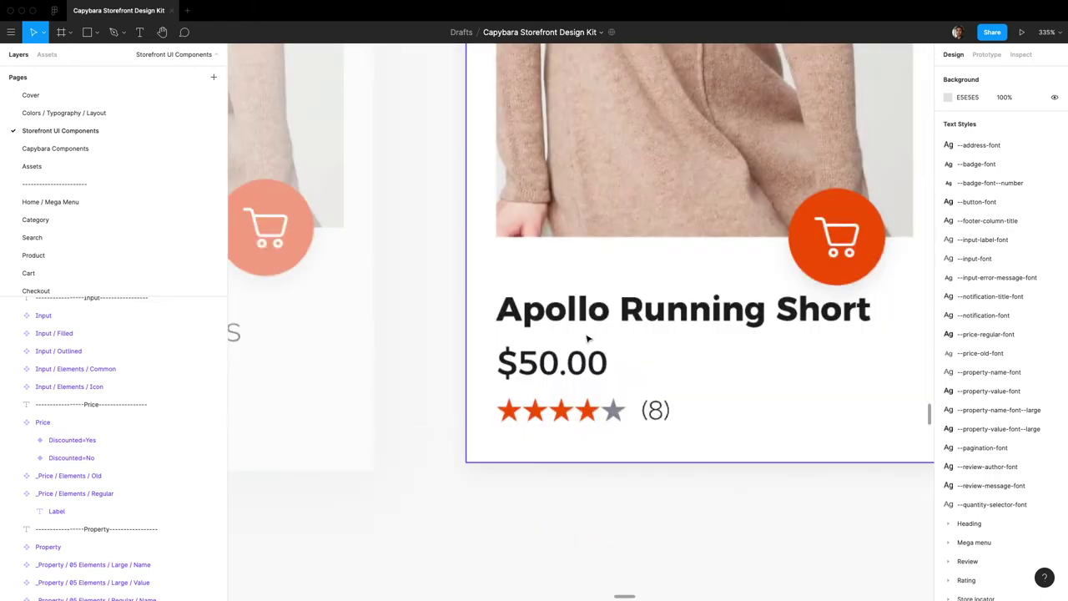
Step: Open the --price-regular-font style settings to view its font weights, then close them
click(531, 362)
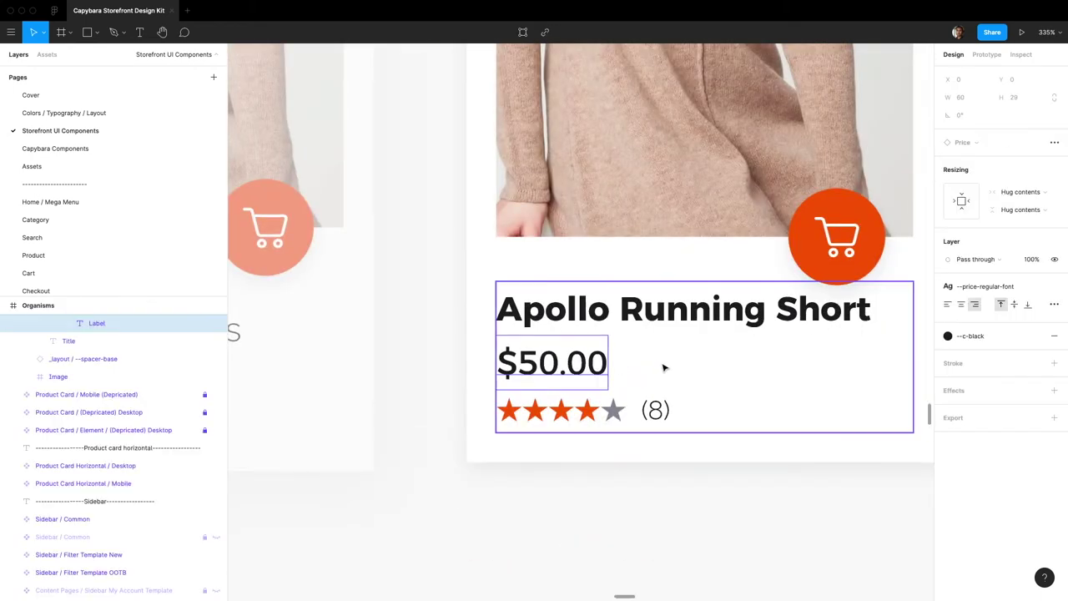
click(1037, 292)
scroll(1043, 435, up, 1)
click(1050, 443)
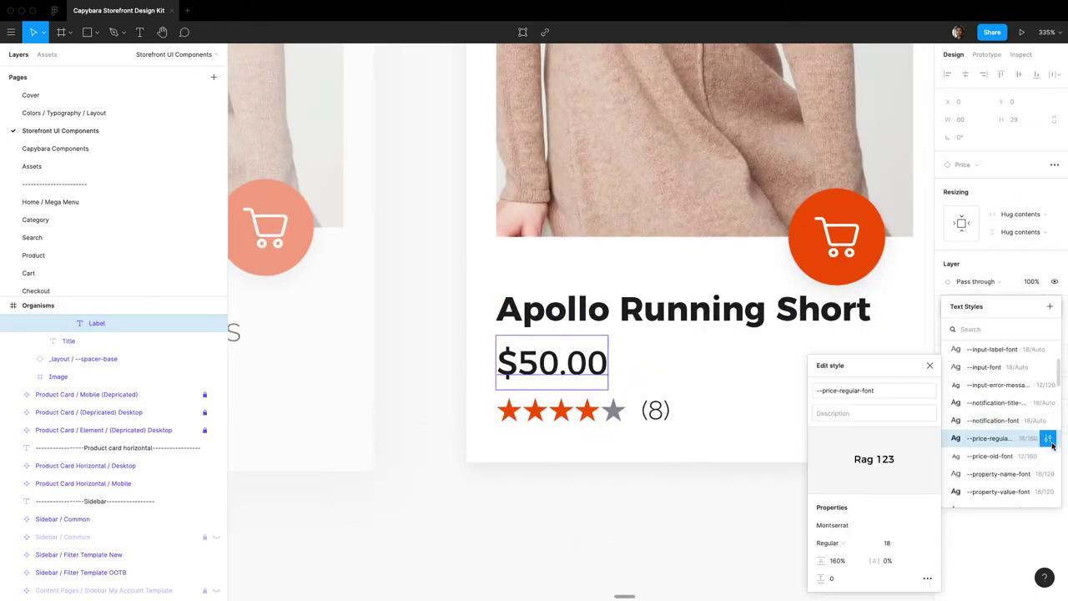
click(835, 543)
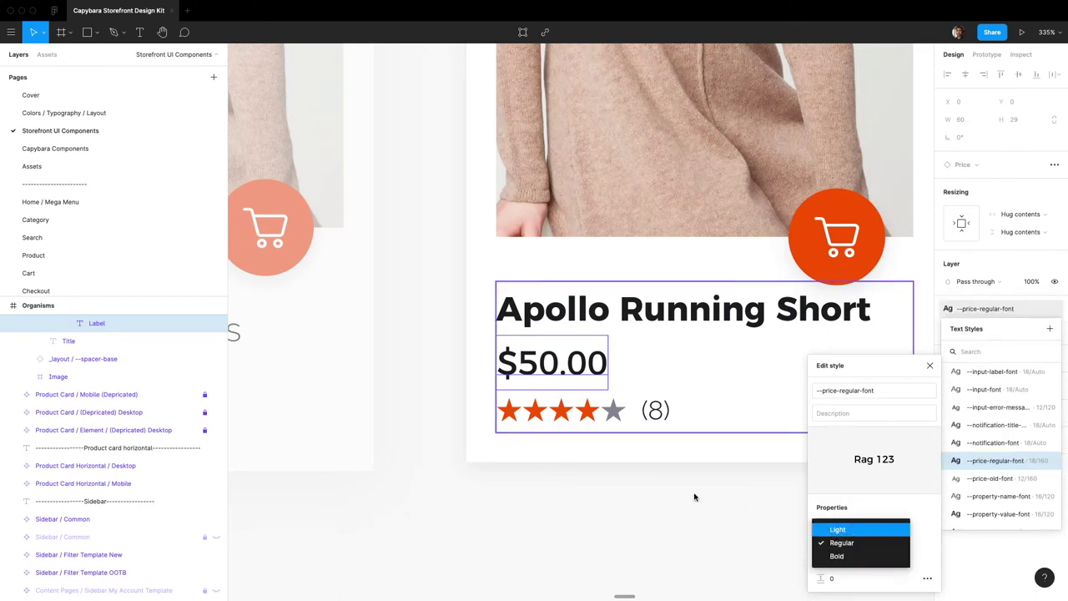
key(Escape)
click(459, 376)
scroll(458, 381, right, 5)
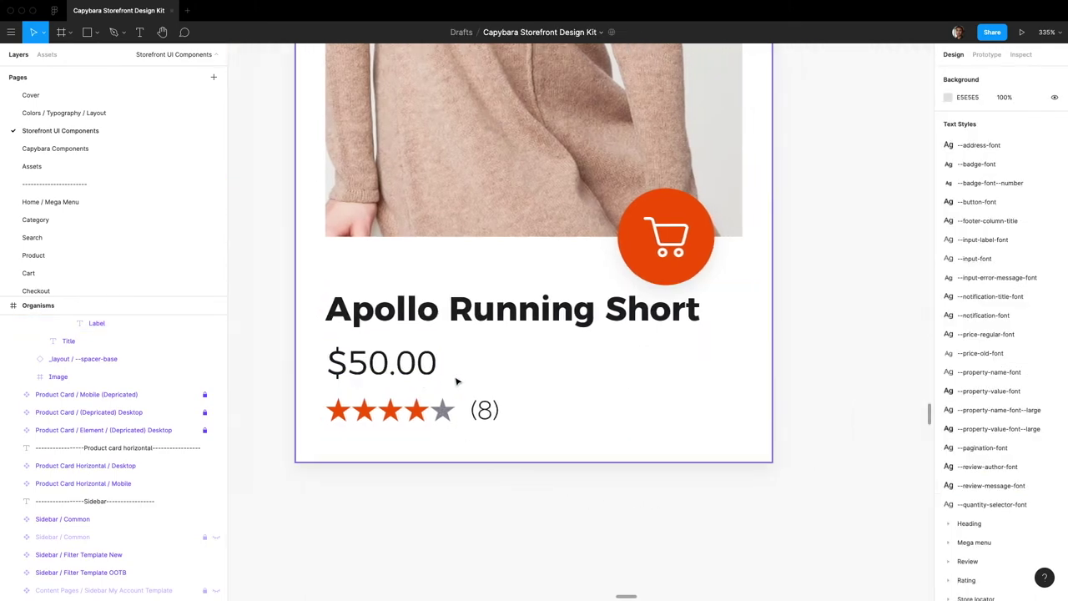
Step: Flip between the Steve Madden product grid and the Figma file to compare them
key(ctrl+Right)
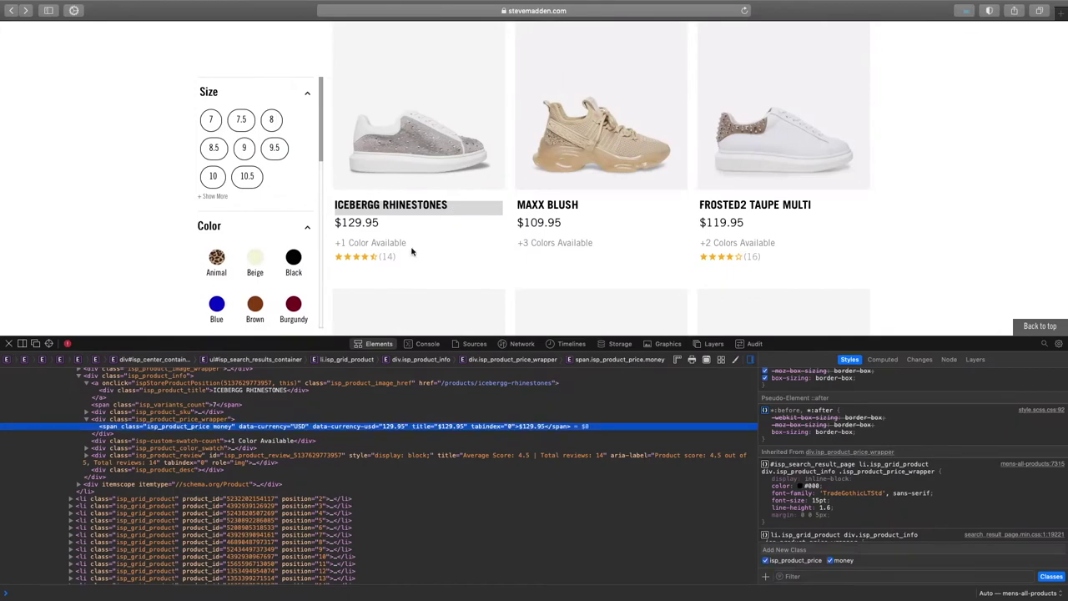
key(ctrl+Left)
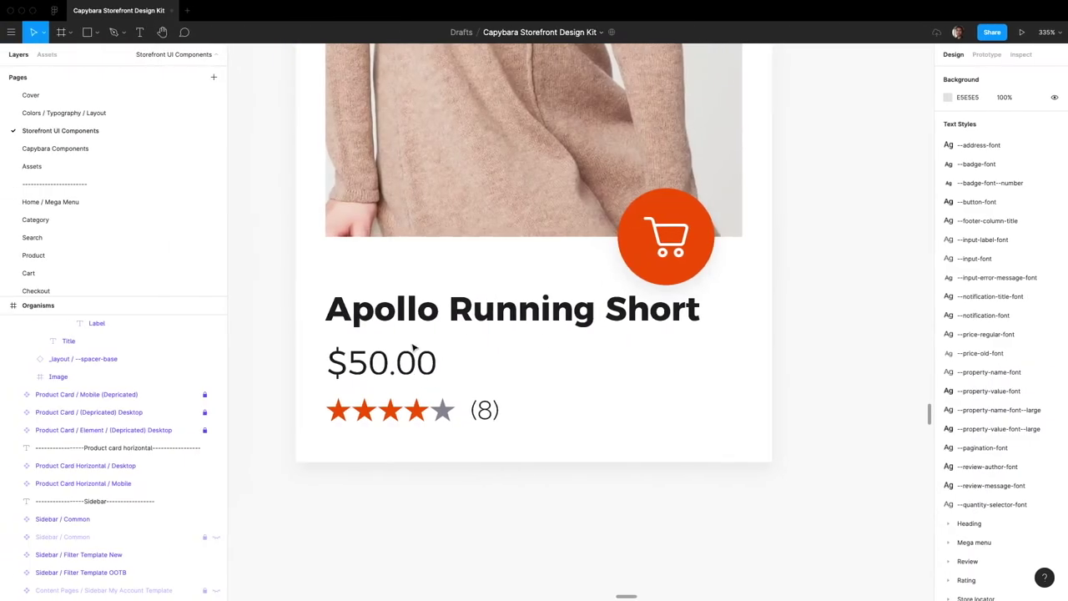
key(ctrl+Right)
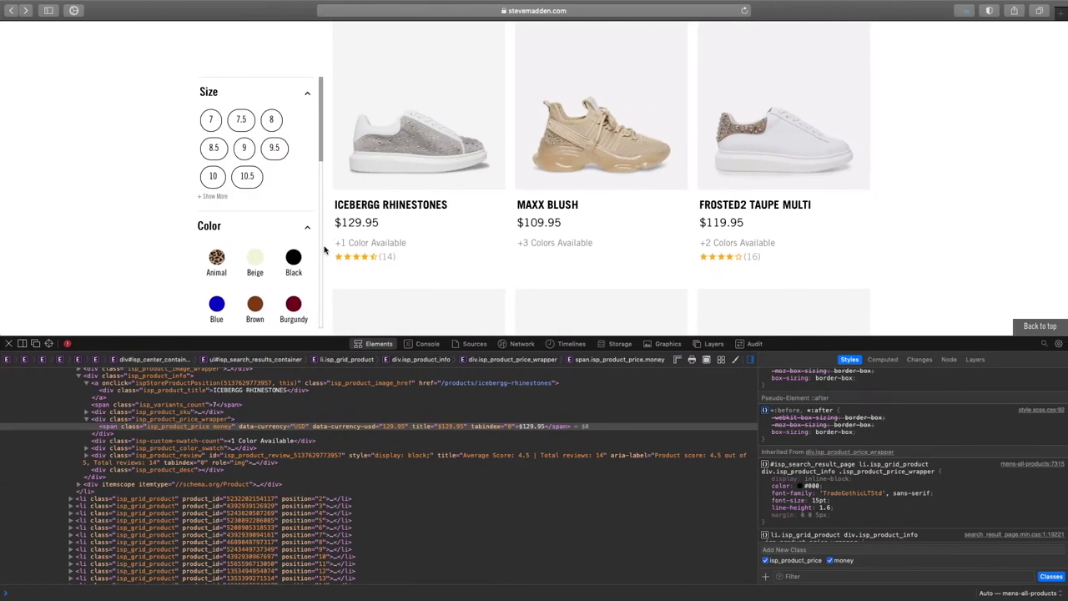
key(ctrl+Left)
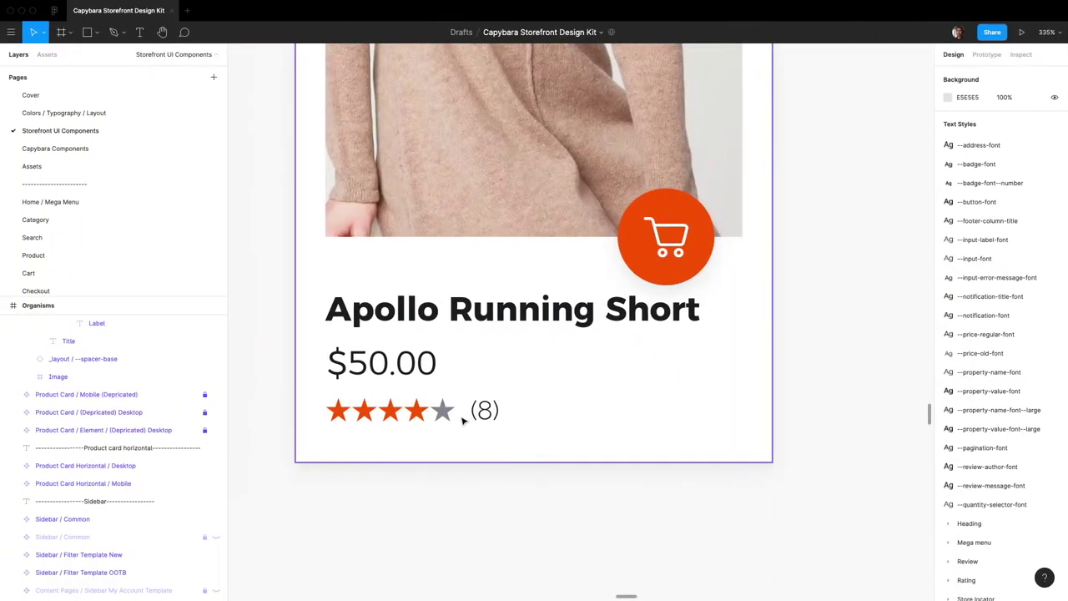
Step: Select the $50.00 price and Apollo Running Short title, then bring up the Steve Madden page
click(389, 363)
scroll(142, 334, up, 3)
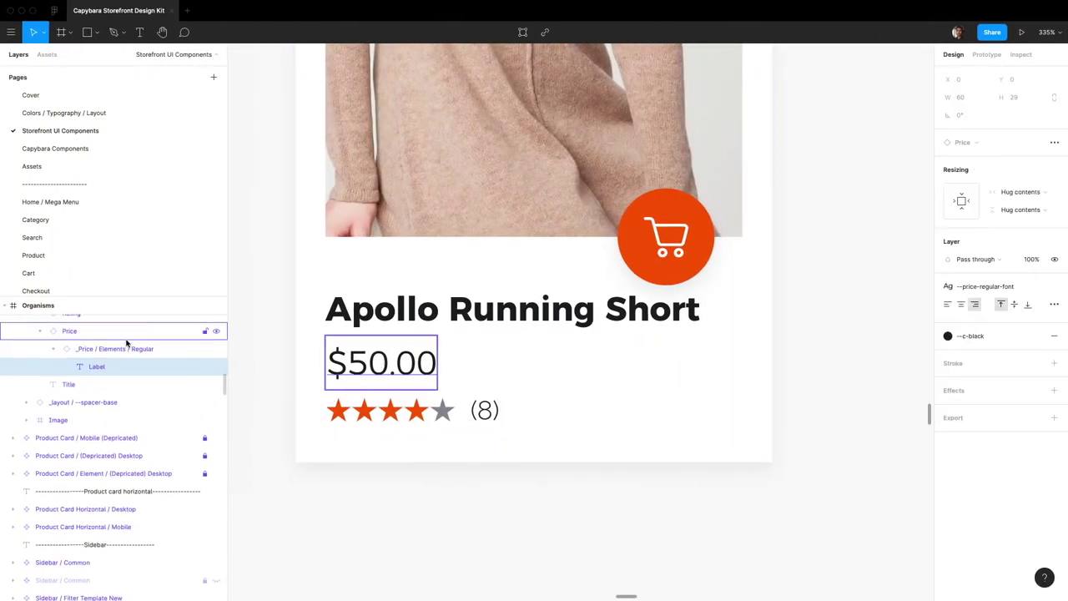
click(40, 337)
scroll(584, 343, up, 3)
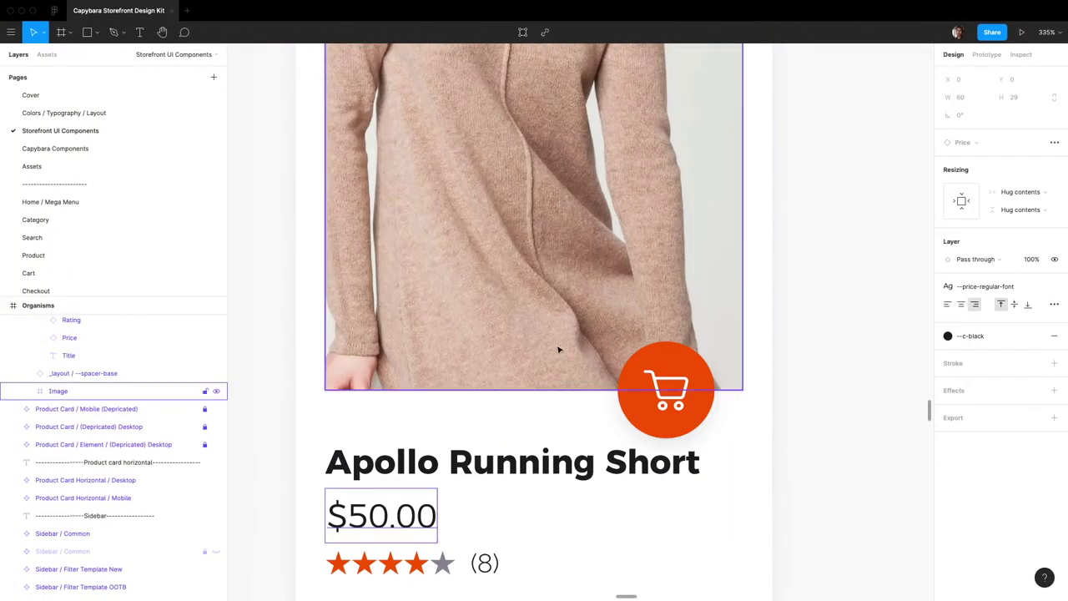
scroll(554, 350, down, 3)
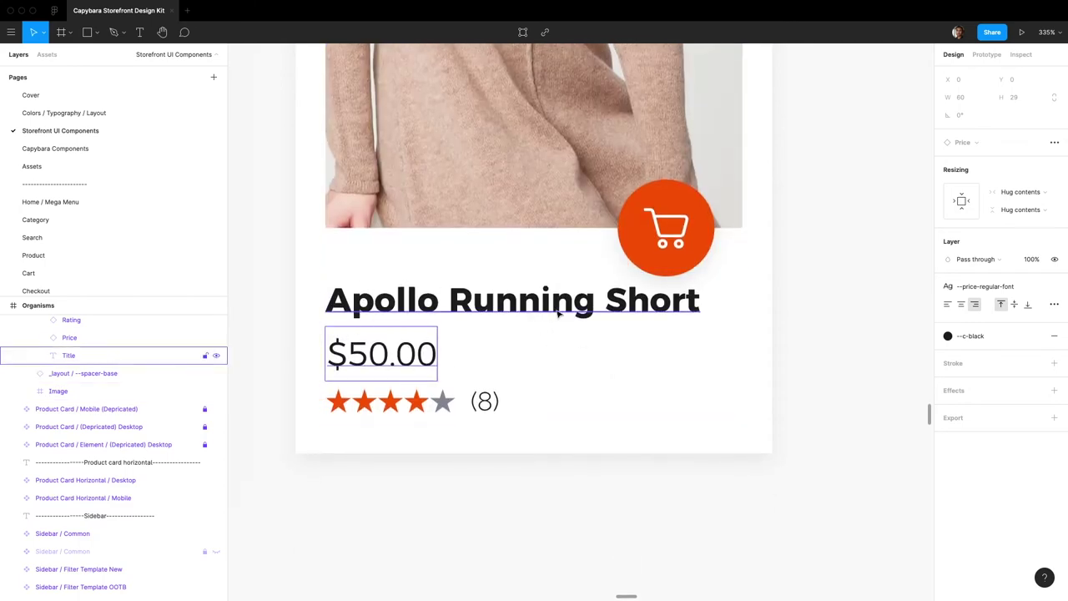
click(494, 313)
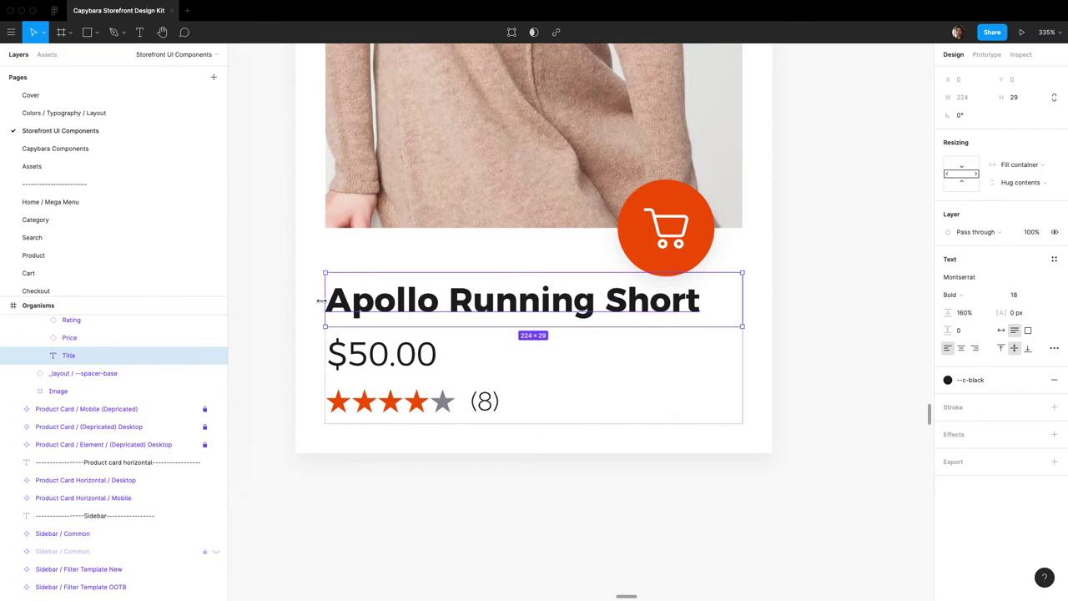
key(ctrl+Right)
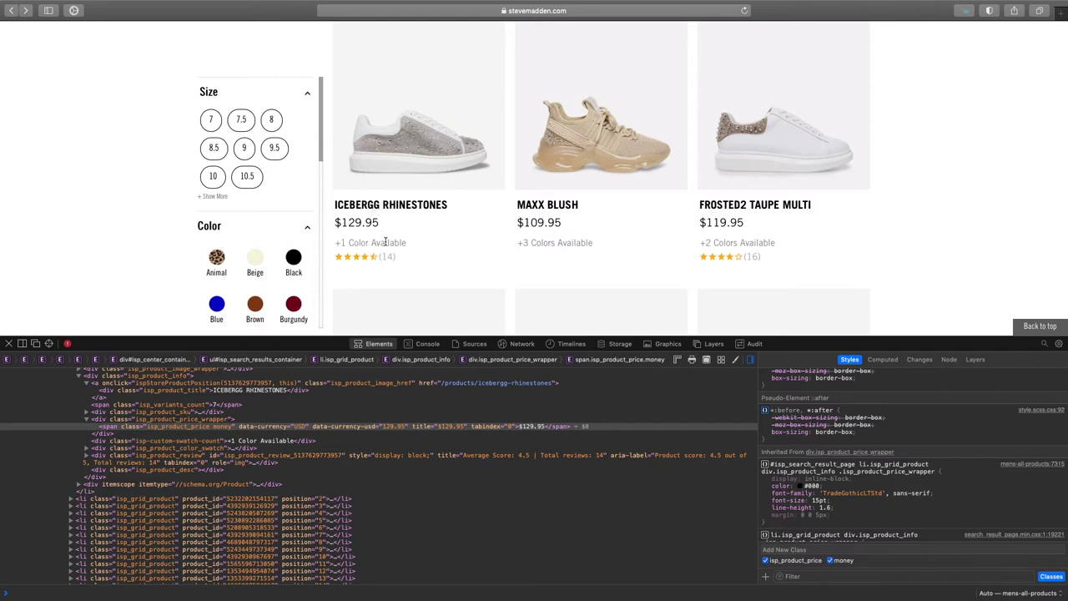
Step: In a new tab, load docs.storefrontui.io and open the Organisms > ProductCard Common docs
click(364, 244)
key(super+t)
text(docs.storefrontui.io)
key(Return)
click(31, 378)
click(31, 377)
click(30, 387)
click(46, 472)
click(41, 579)
click(160, 48)
Step: Scroll to the Slots section and highlight the list of ProductCard slots
scroll(539, 353, down, 15)
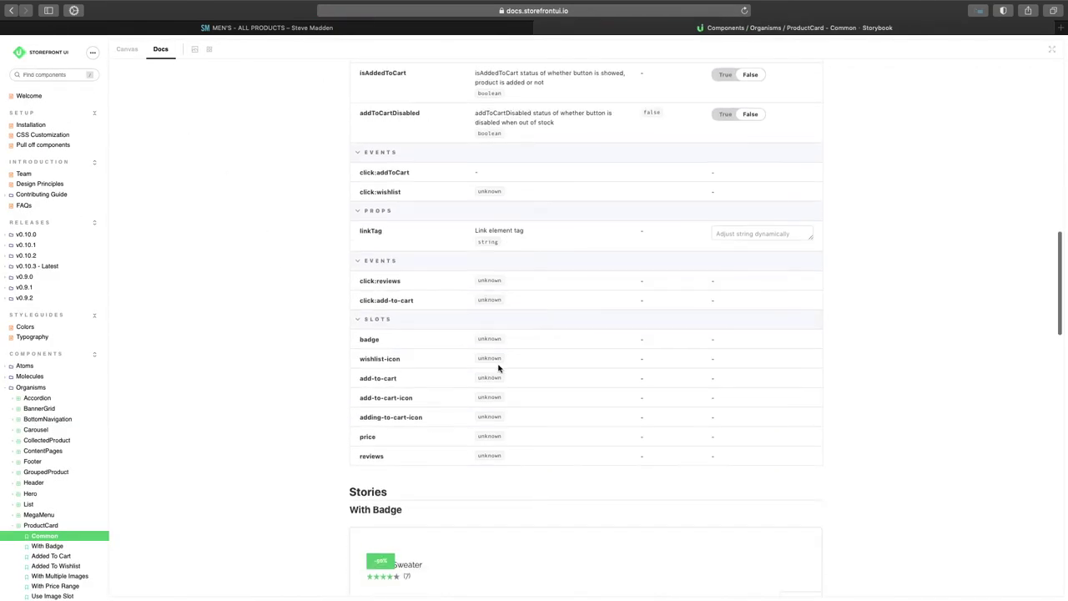
scroll(400, 286, up, 5)
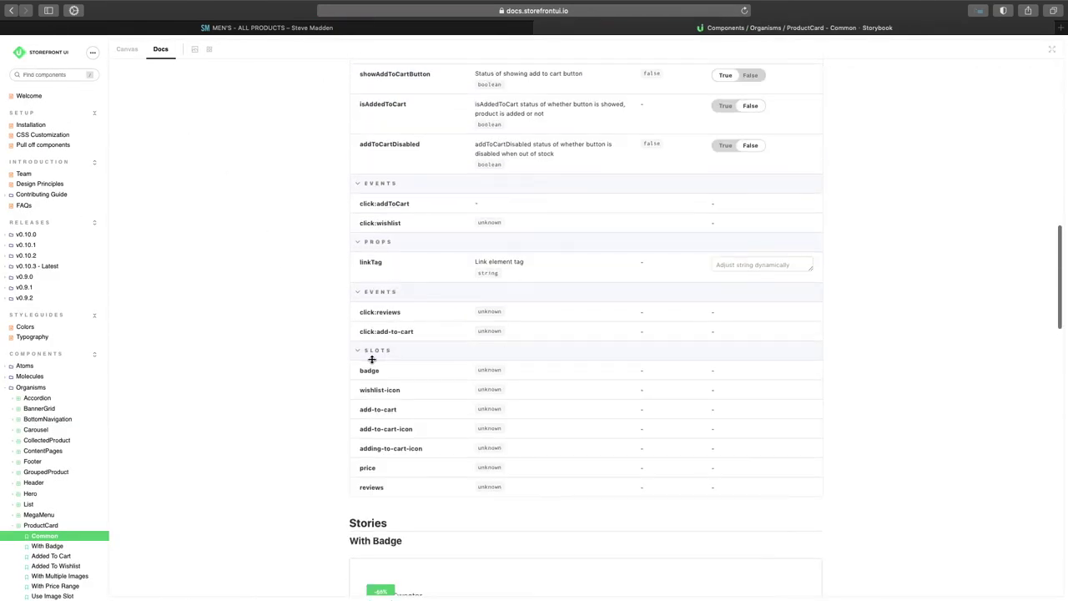
drag(359, 373, 543, 493)
click(543, 496)
Step: Compare against Figma and the Steve Madden products tab, then recheck the reviews slot
key(ctrl+Left)
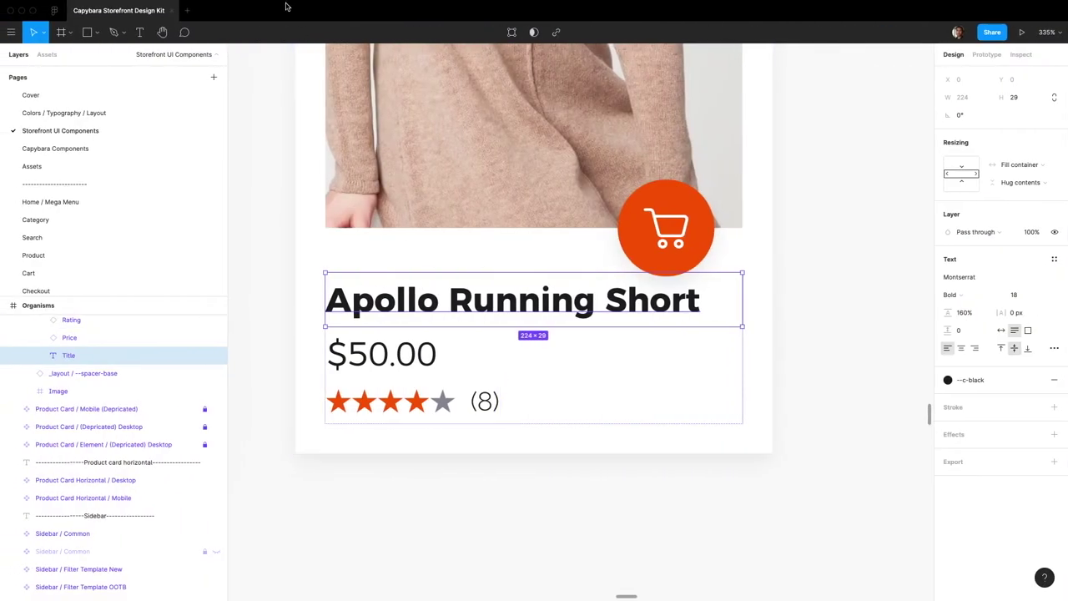
key(ctrl+Right)
click(271, 28)
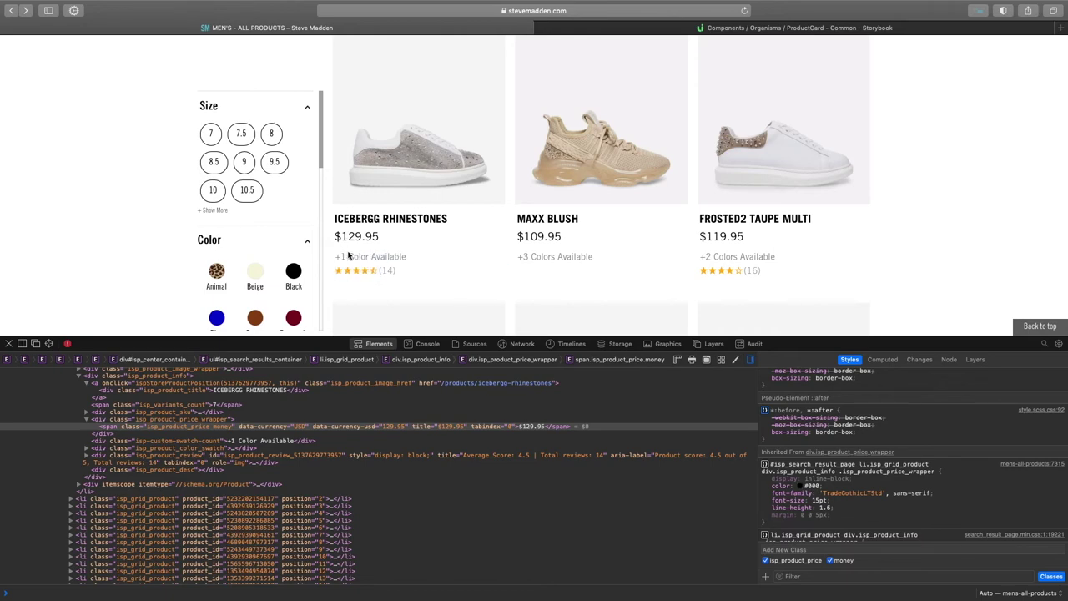
key(ctrl+Tab)
scroll(494, 521, down, 15)
scroll(493, 521, up, 5)
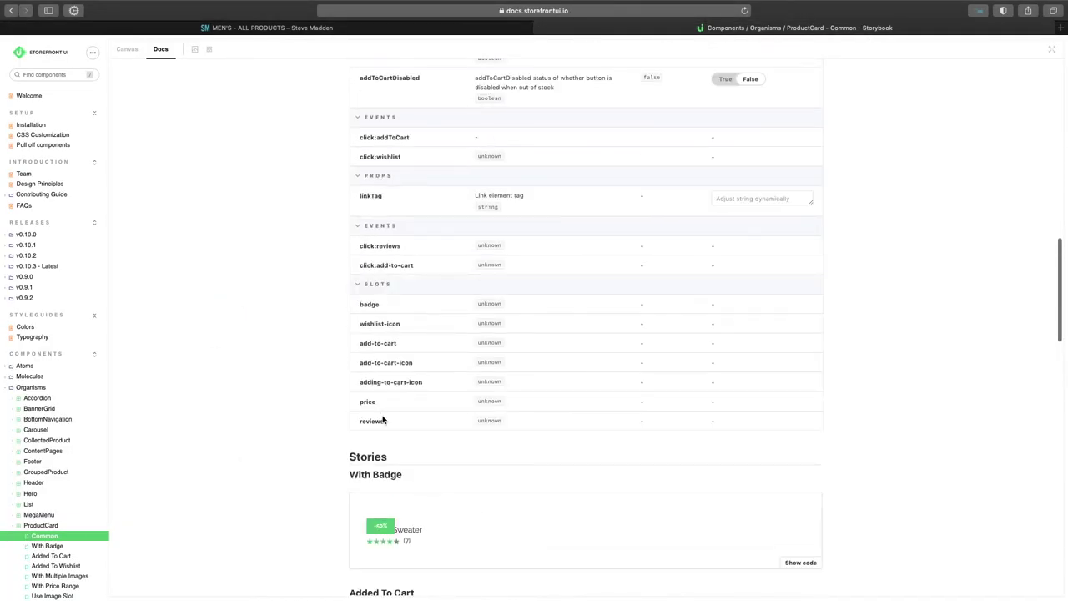
drag(361, 422, 520, 422)
click(502, 427)
Step: Back in Figma, select the card's price and then its star rating
click(361, 426)
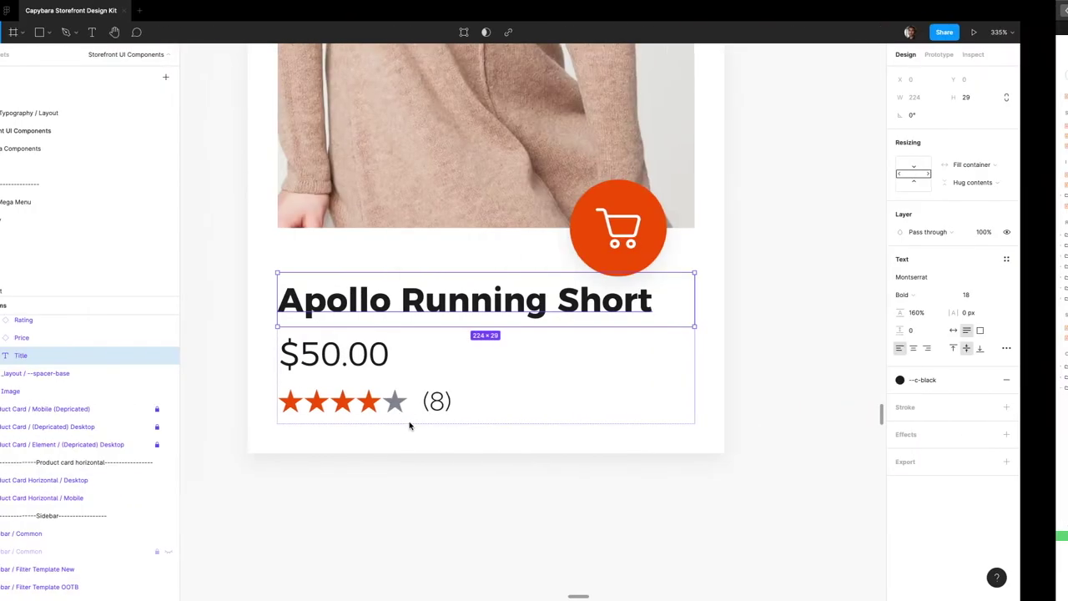
click(399, 367)
click(381, 391)
scroll(108, 342, up, 3)
Step: Duplicate the Apollo Running Short title and place the copy between price and stars
click(88, 409)
click(84, 446)
click(96, 464)
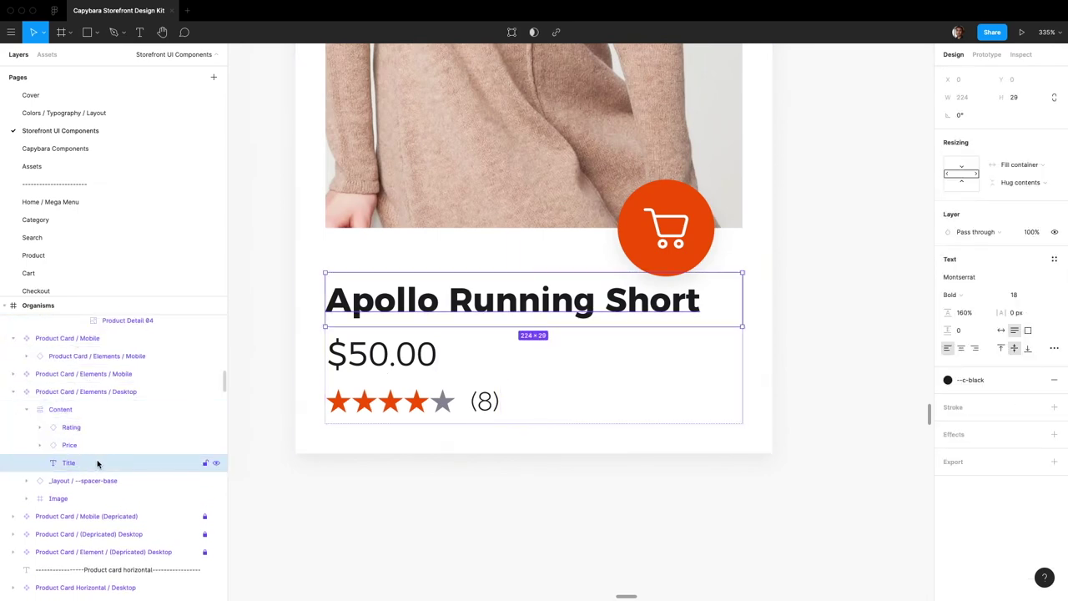
key(super+d)
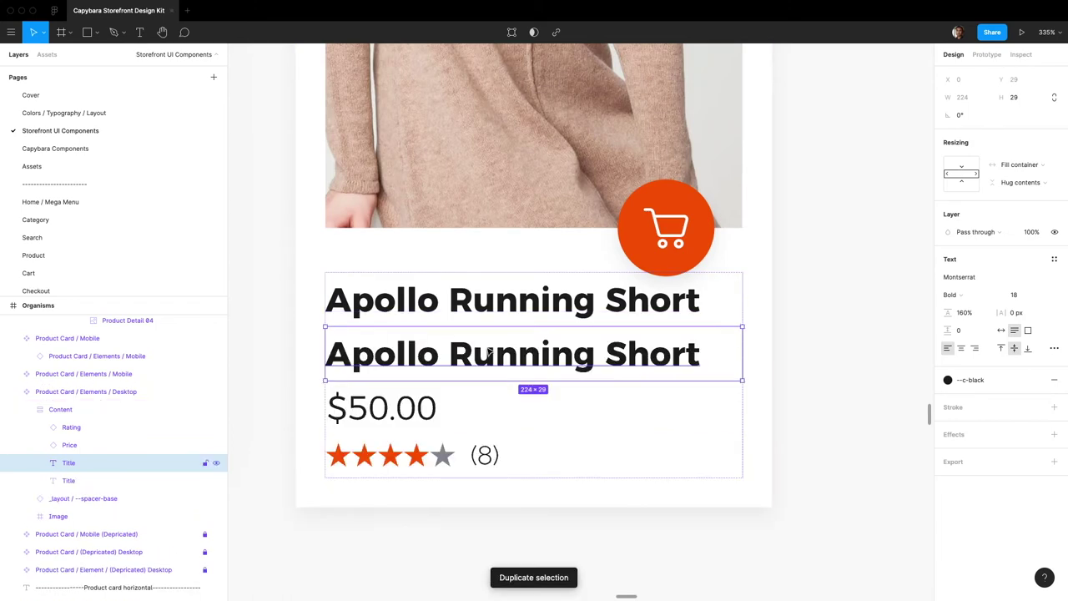
key(Down)
key(Down)
key(Up)
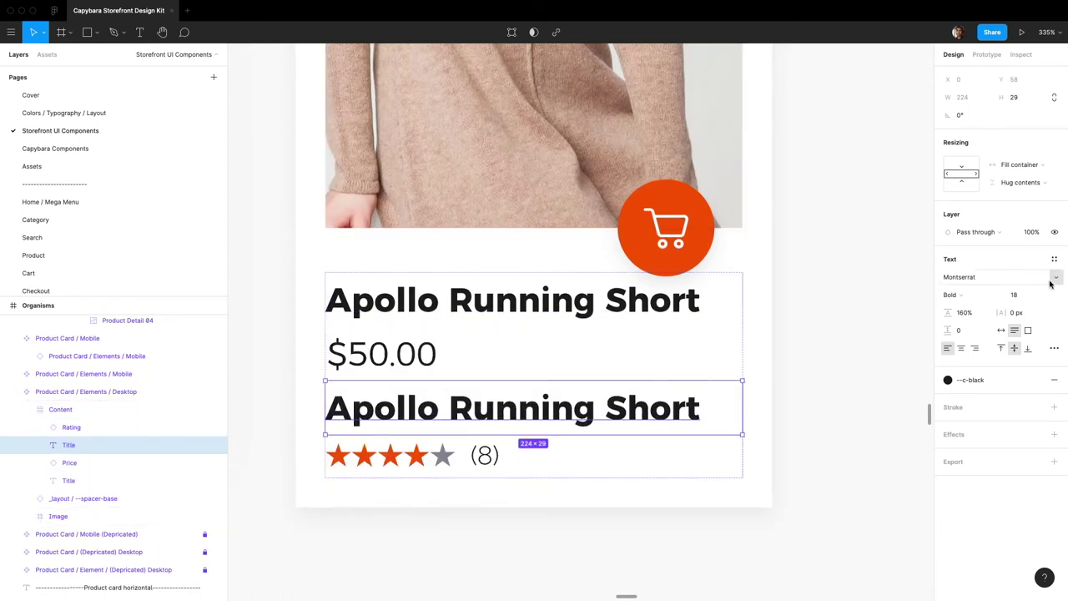
Step: Style the copied text Light weight, size 12, with the --c-text-muted colour
click(970, 294)
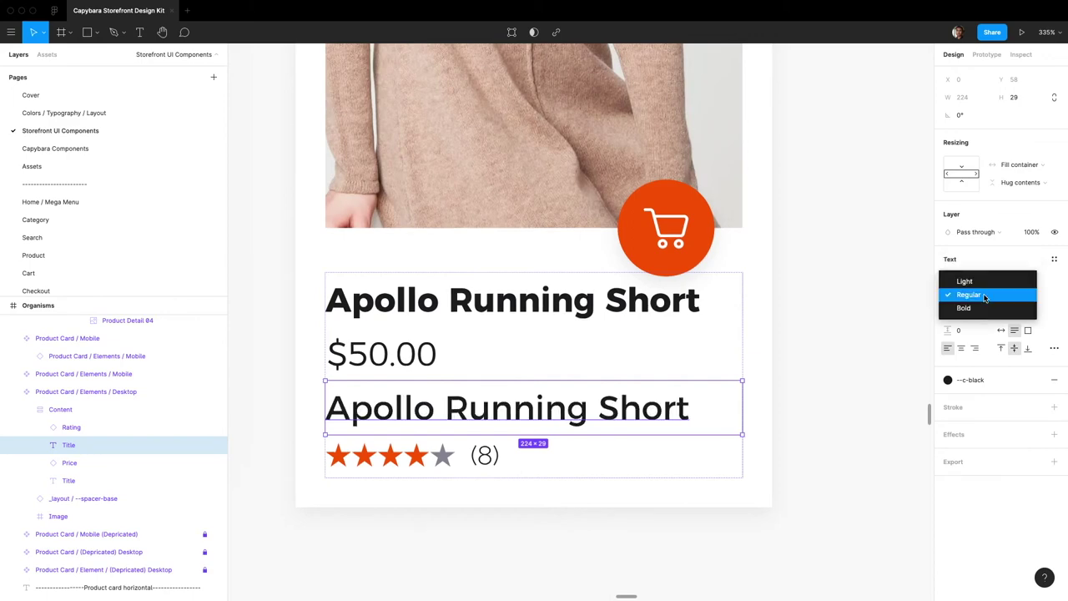
click(993, 268)
click(1039, 294)
click(1039, 271)
click(968, 380)
scroll(1014, 526, down, 5)
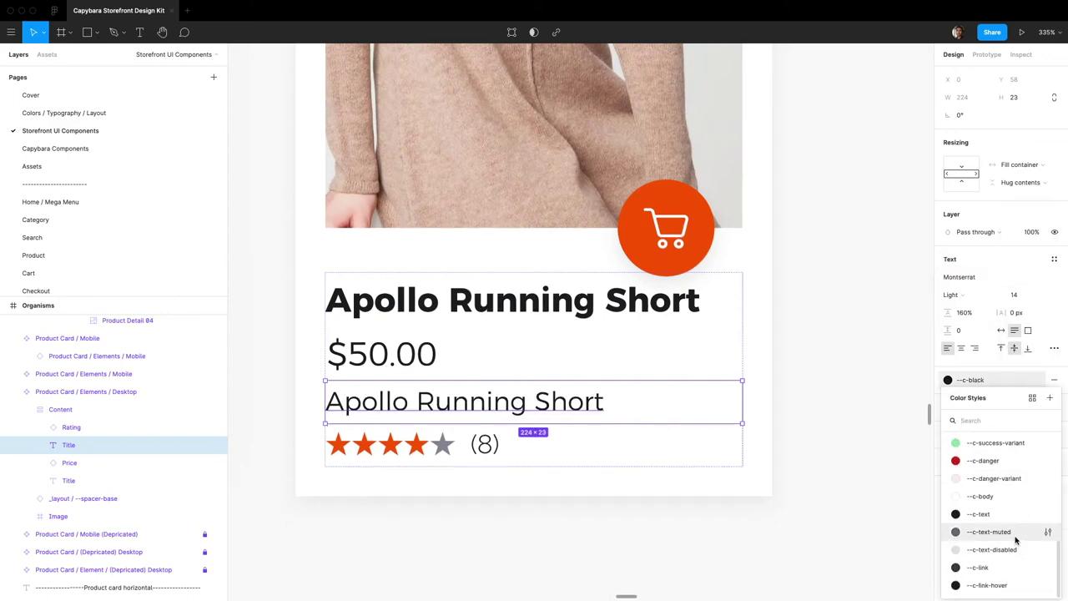
click(989, 531)
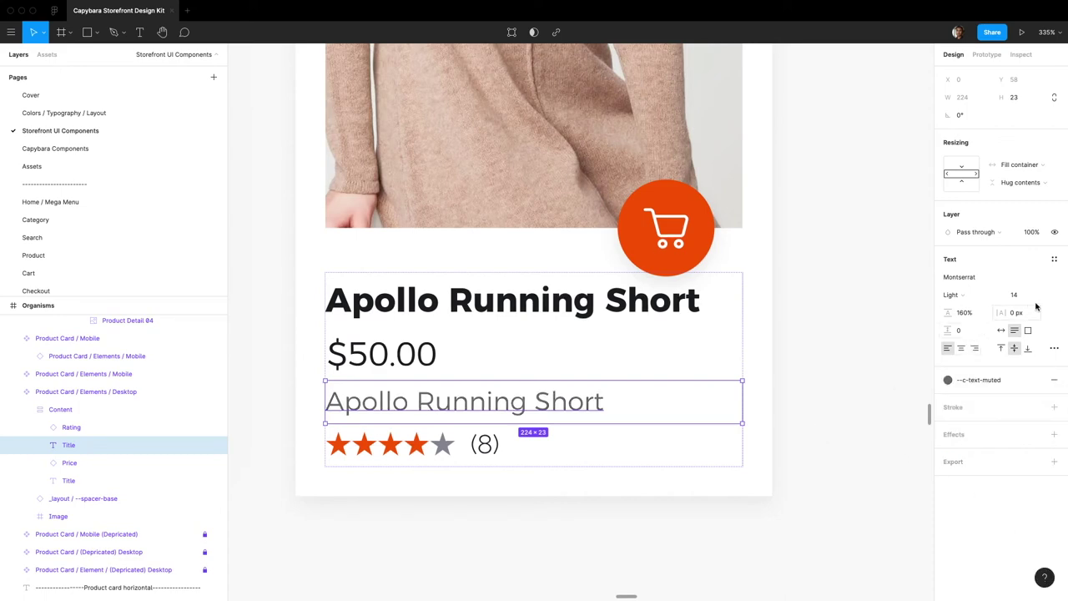
click(1044, 297)
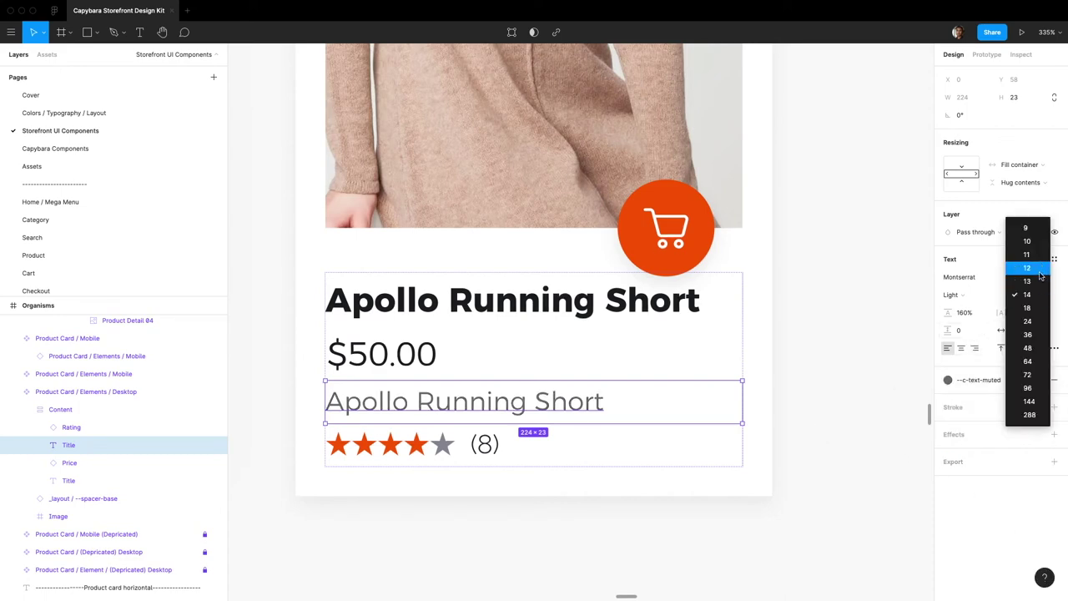
click(1021, 293)
Step: Change the copied line's wording to '+1 color availible'
key(Return)
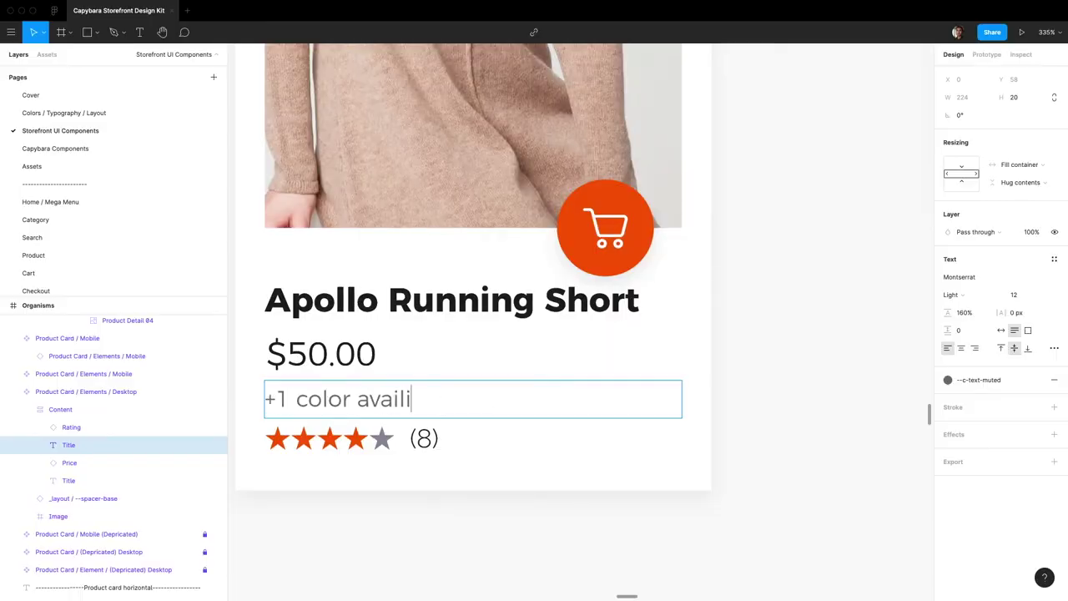
text(ble)
click(785, 343)
scroll(625, 356, down, 5)
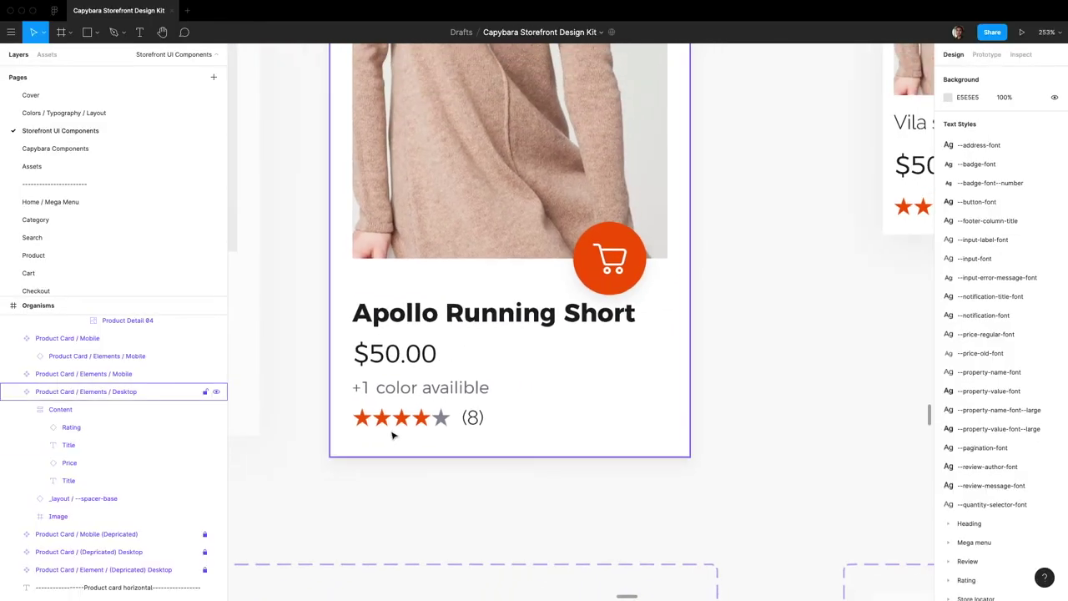
scroll(398, 388, up, 10)
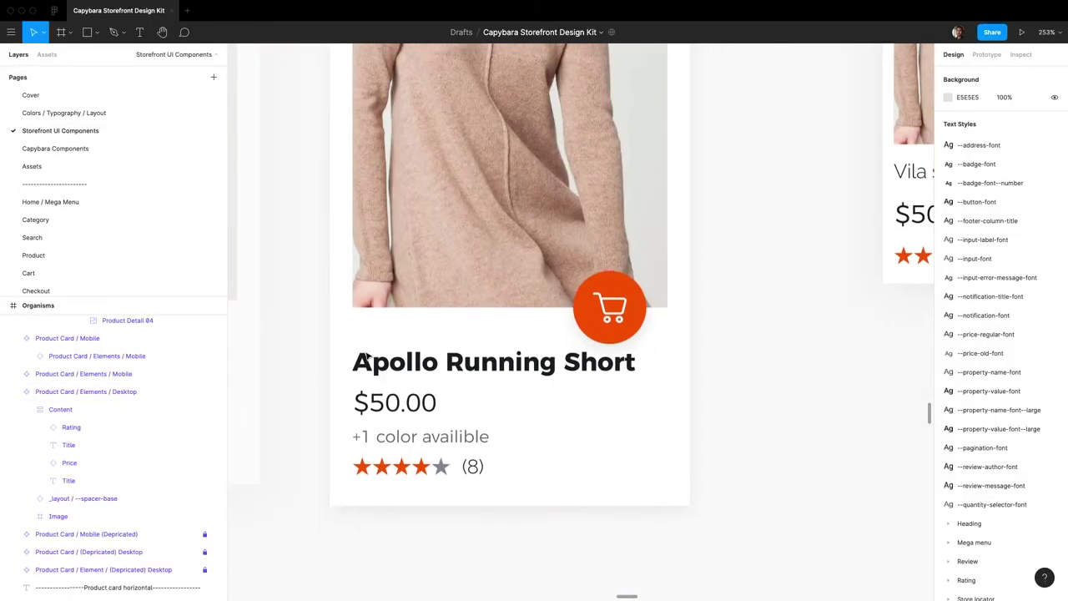
scroll(371, 359, down, 15)
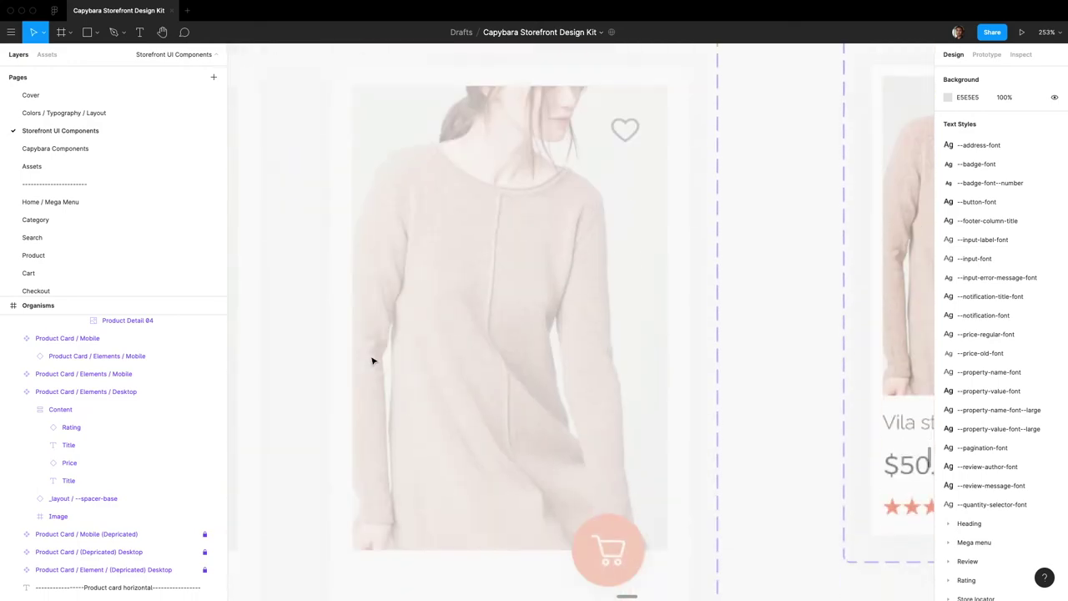
scroll(377, 359, down, 10)
scroll(377, 358, right, 5)
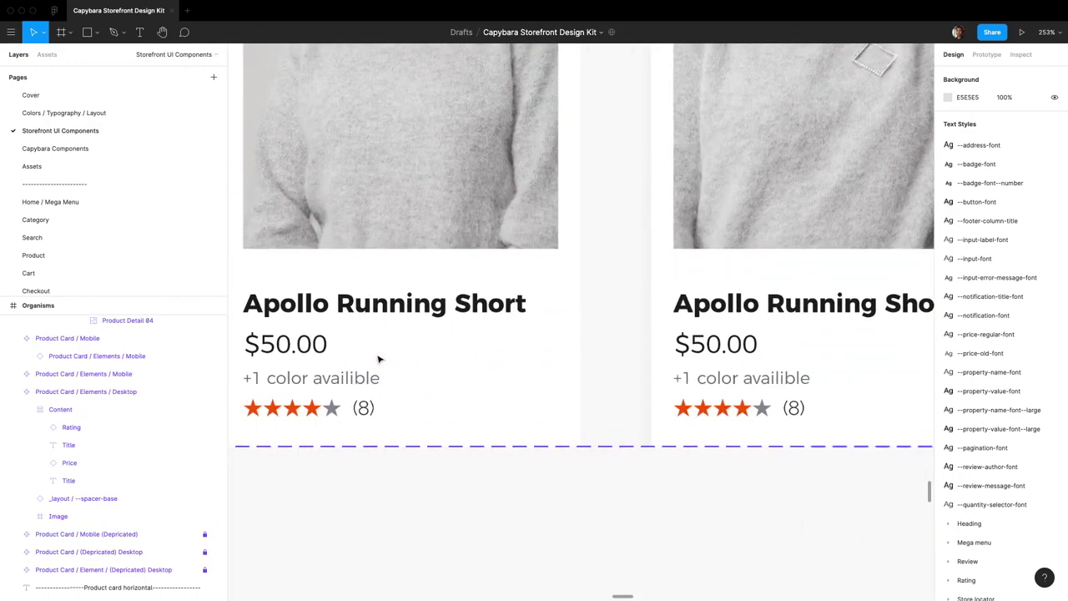
scroll(377, 359, down, 15)
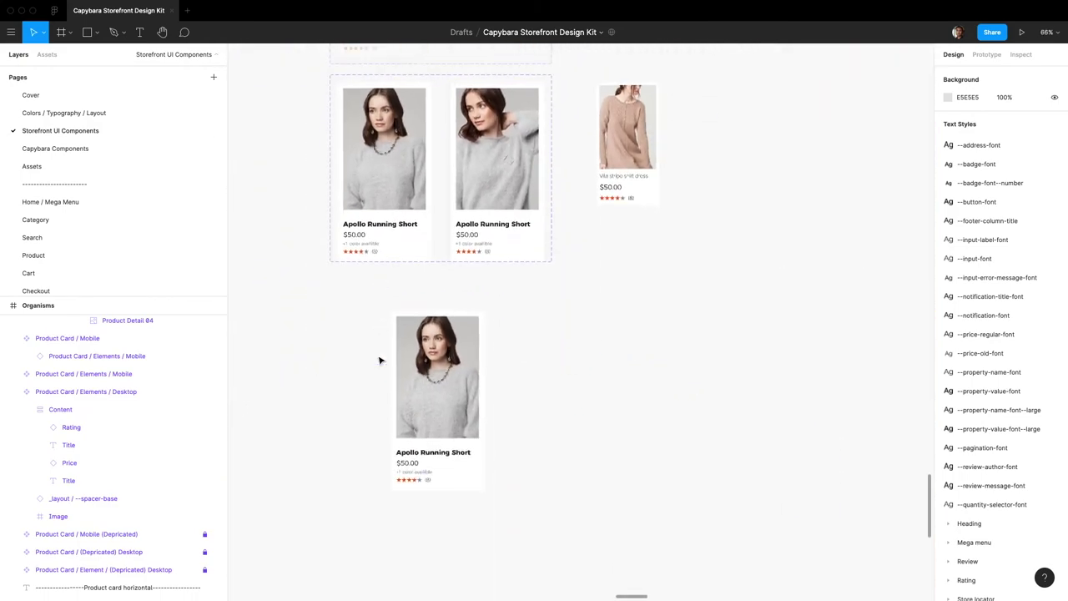
Step: Zoom to the Apollo Running Short card and select its Stars group
click(472, 473)
key(shift+2)
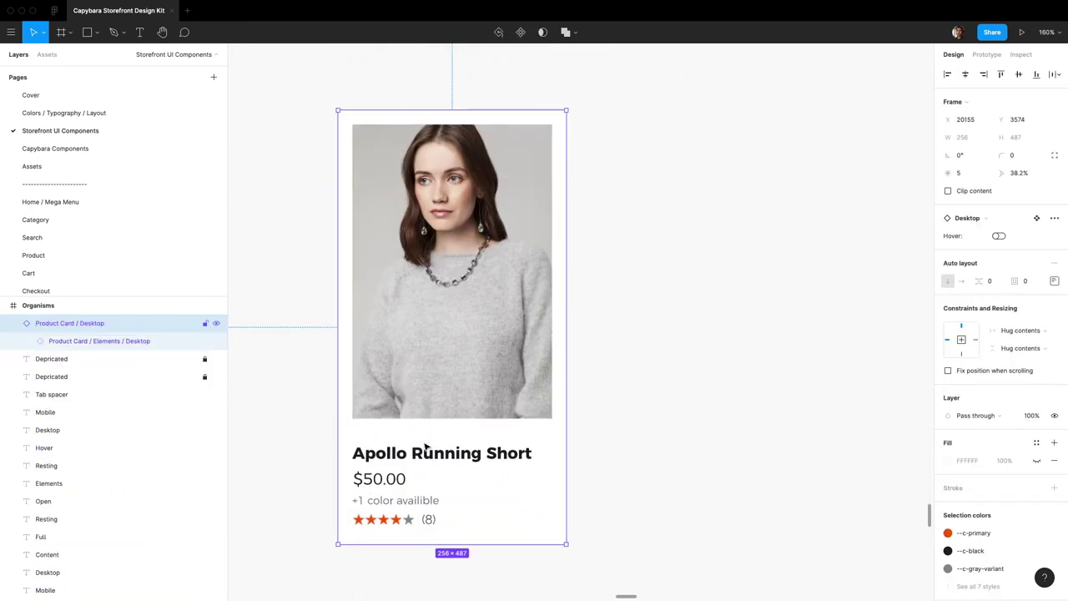
key(ctrl+Right)
key(ctrl+Left)
super+click(397, 527)
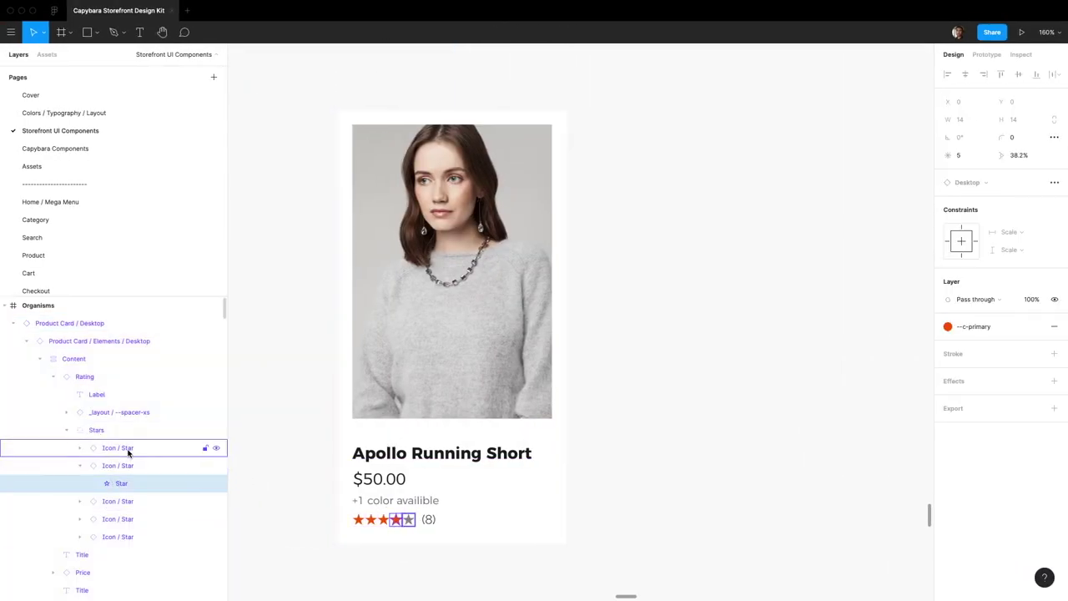
click(125, 434)
Step: Detach the --c-primary style and recolour the stars to yellow E8D421
click(989, 413)
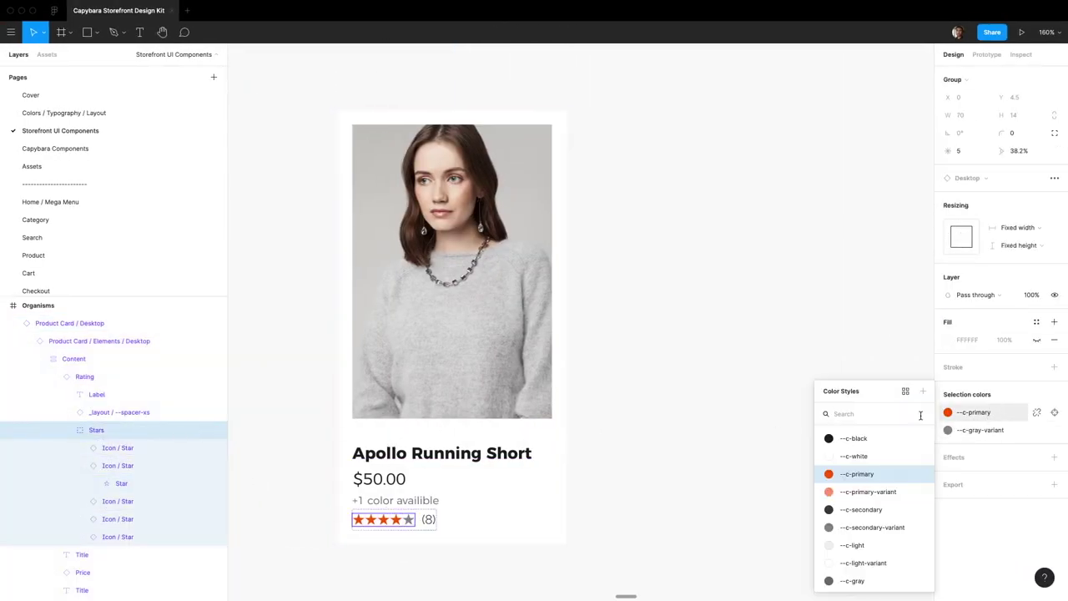
click(1038, 414)
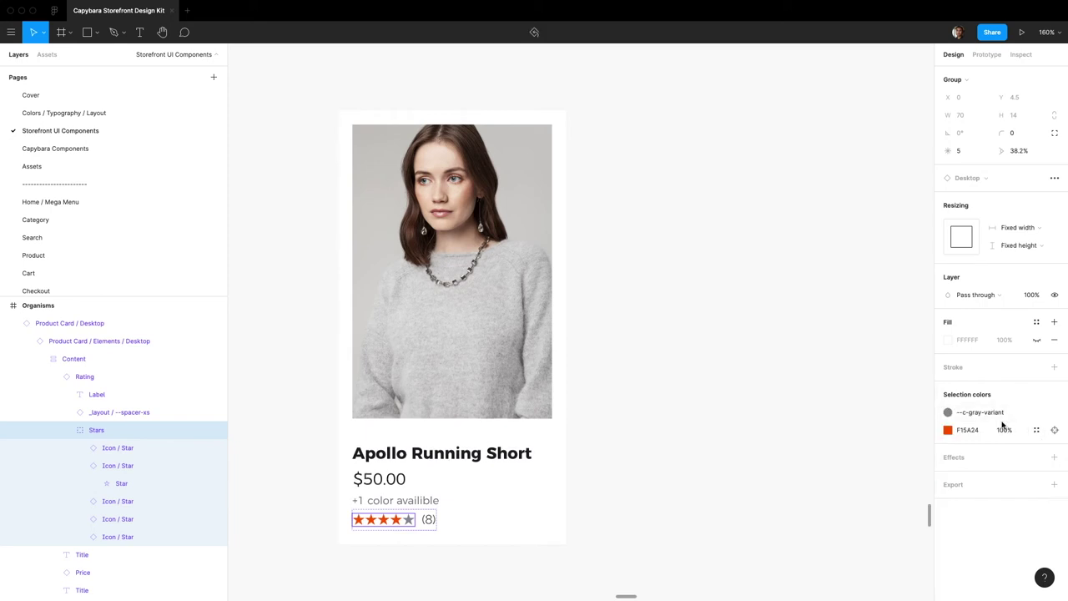
click(948, 430)
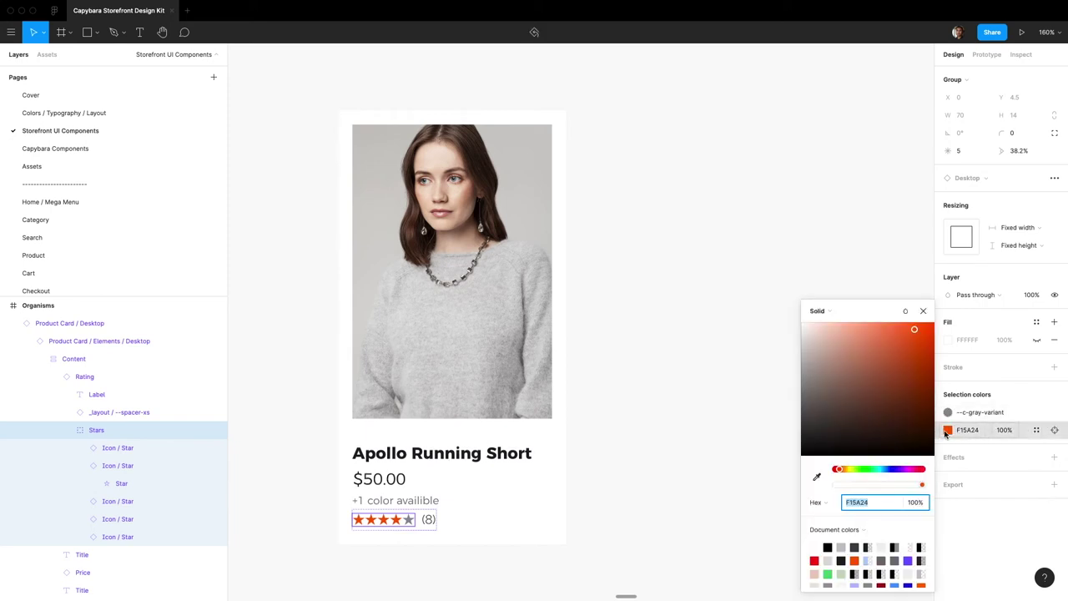
click(851, 473)
drag(835, 386, 916, 334)
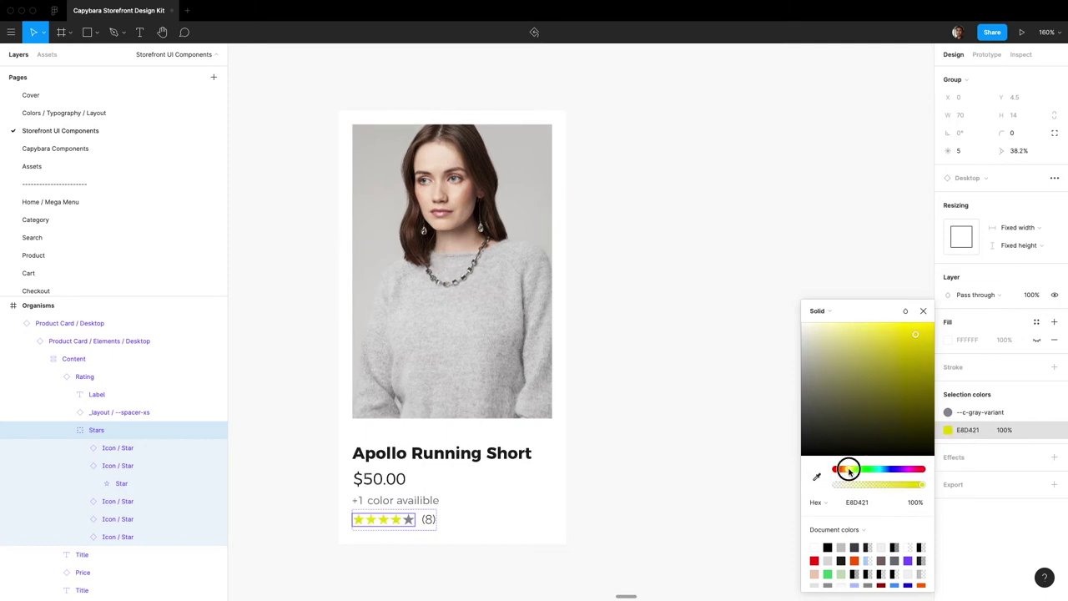
click(676, 467)
Step: Turn on the Apollo Running Short card's Hover property to show the alternate model photo
scroll(595, 452, down, 5)
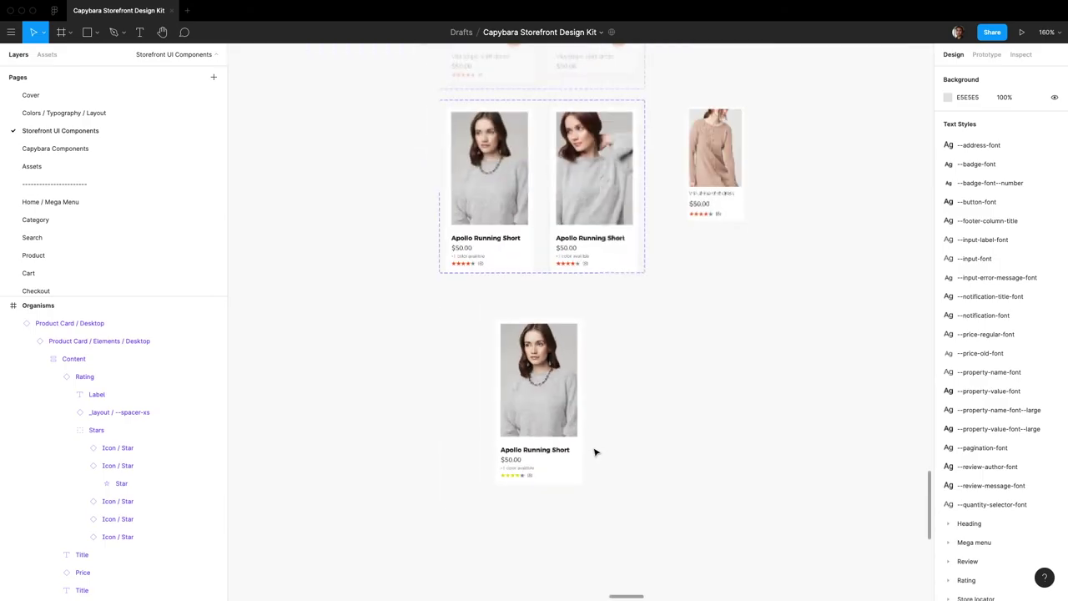
scroll(593, 448, up, 8)
click(513, 511)
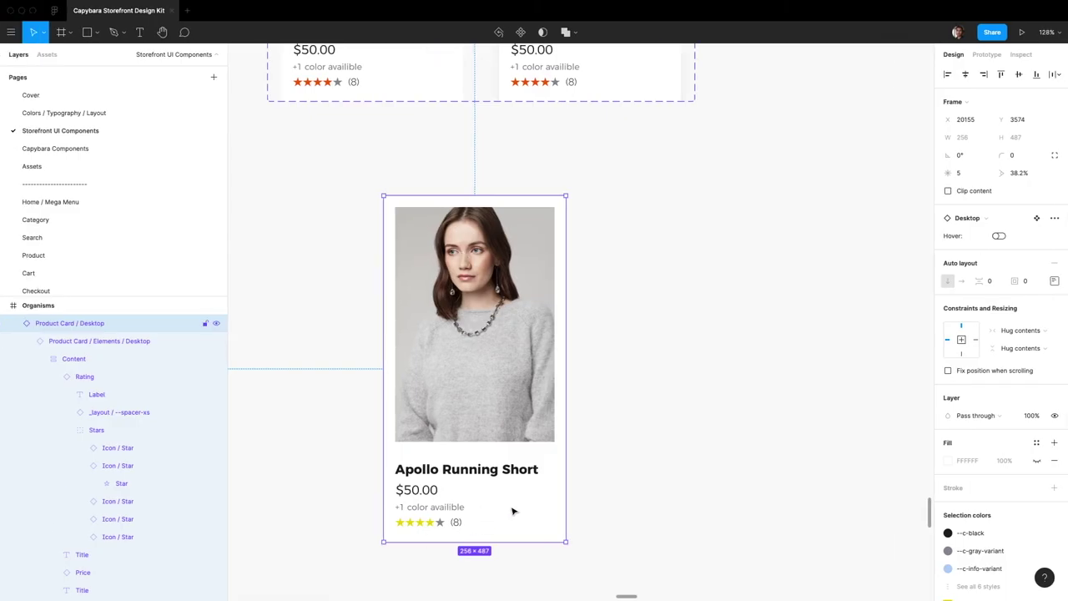
click(999, 236)
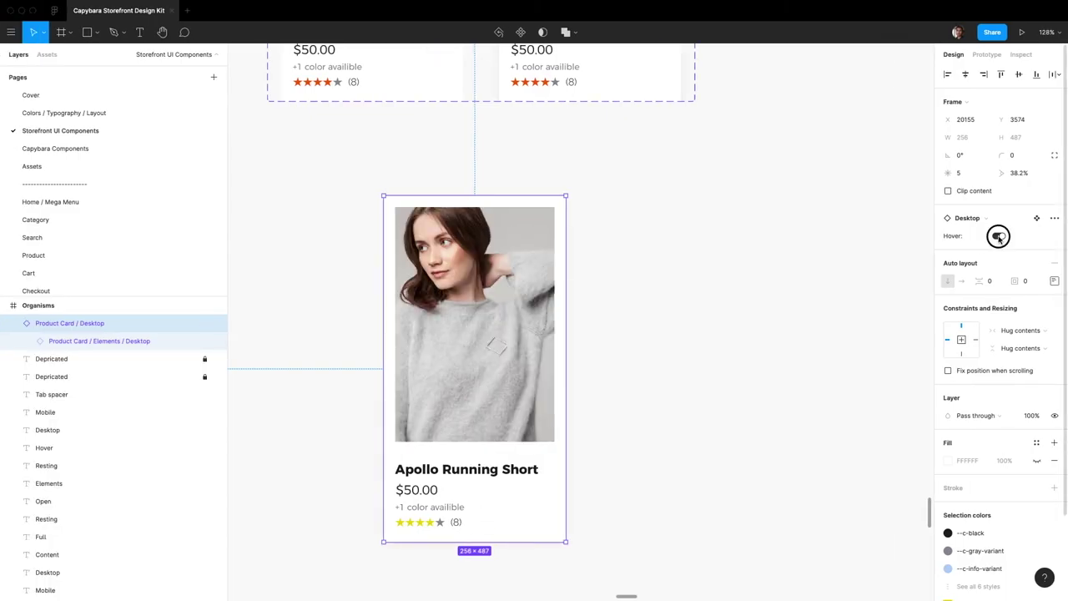
click(999, 236)
click(998, 236)
click(998, 236)
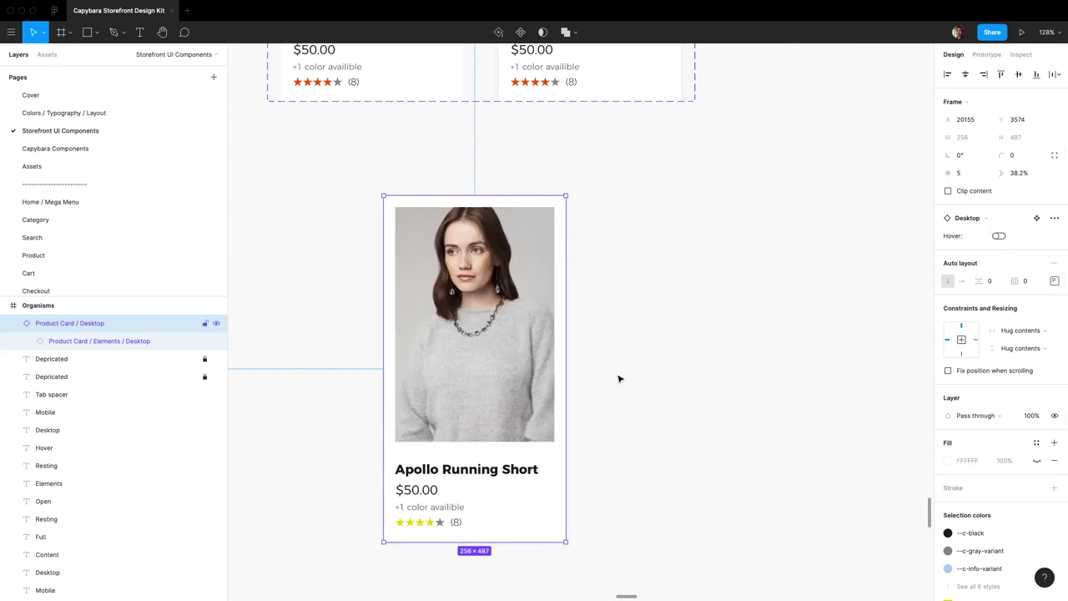
click(677, 377)
click(558, 407)
click(1000, 236)
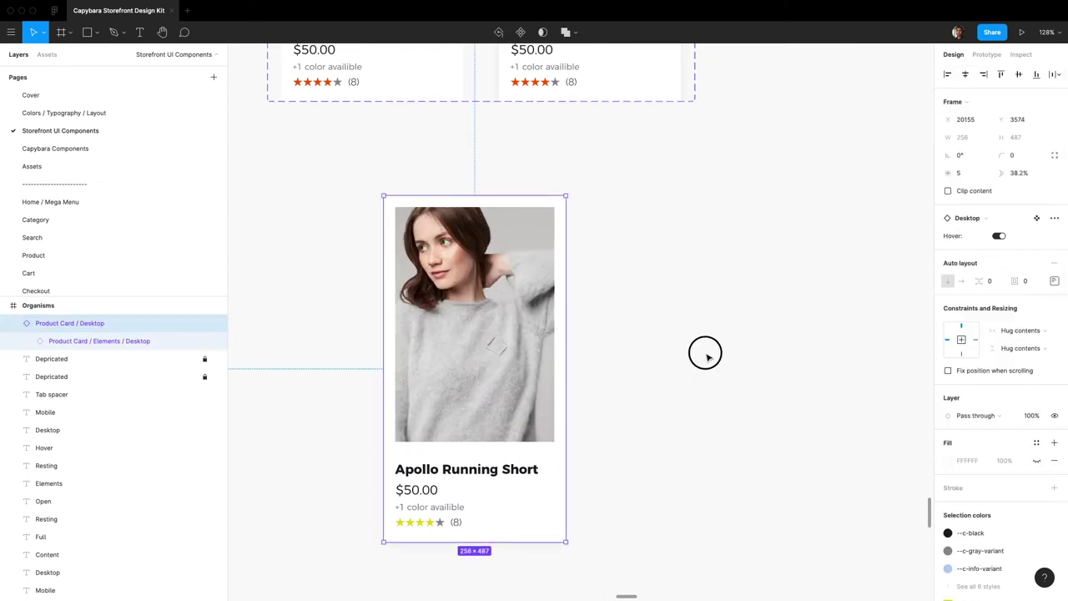
click(706, 352)
click(506, 531)
scroll(493, 425, up, 5)
scroll(492, 425, down, 10)
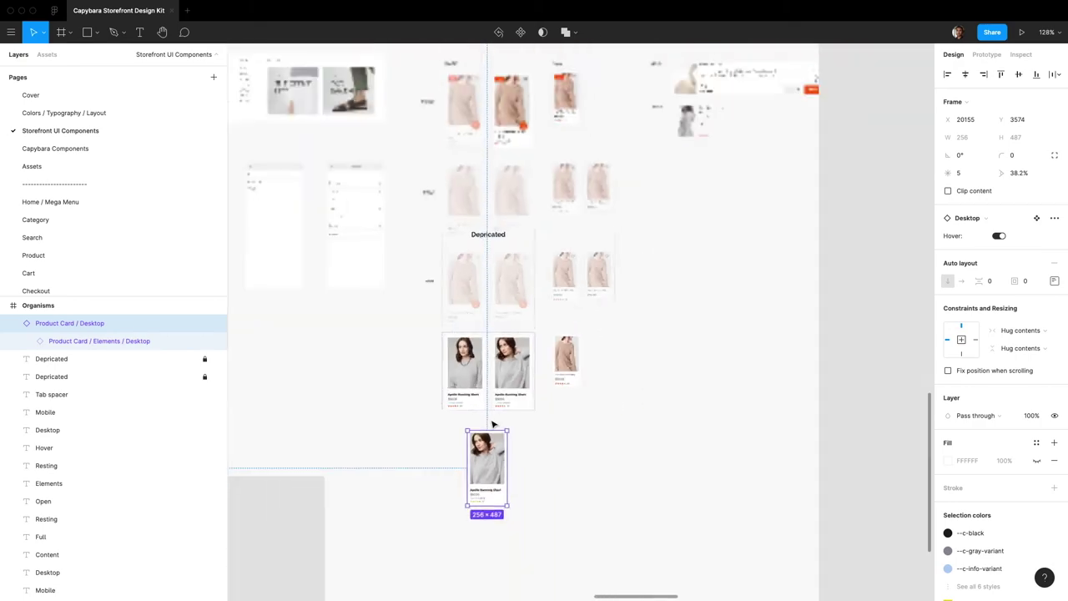
scroll(490, 468, up, 8)
scroll(490, 478, down, 3)
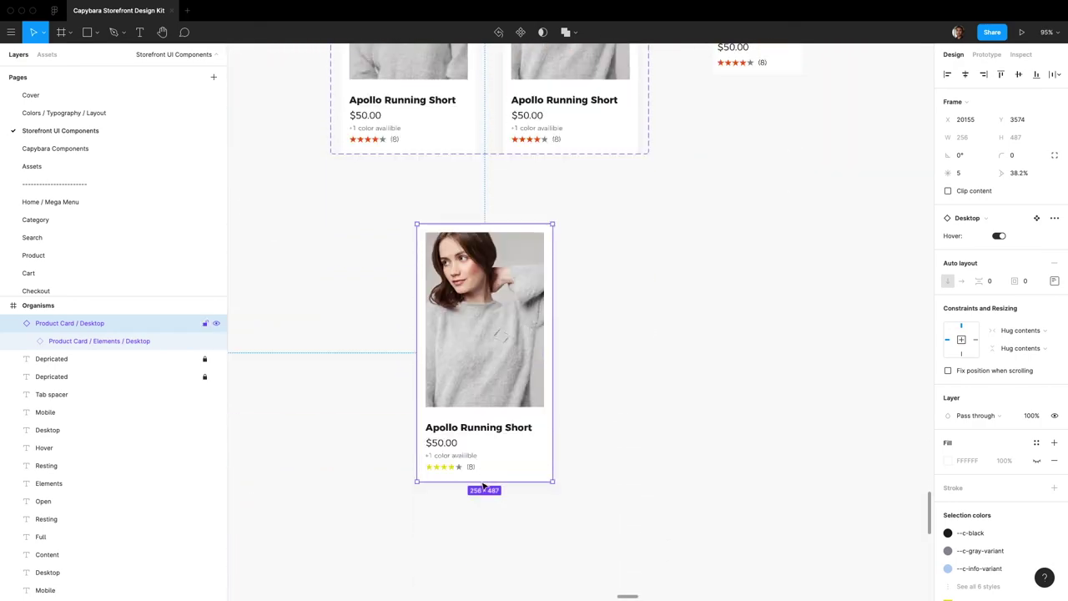
scroll(455, 419, up, 10)
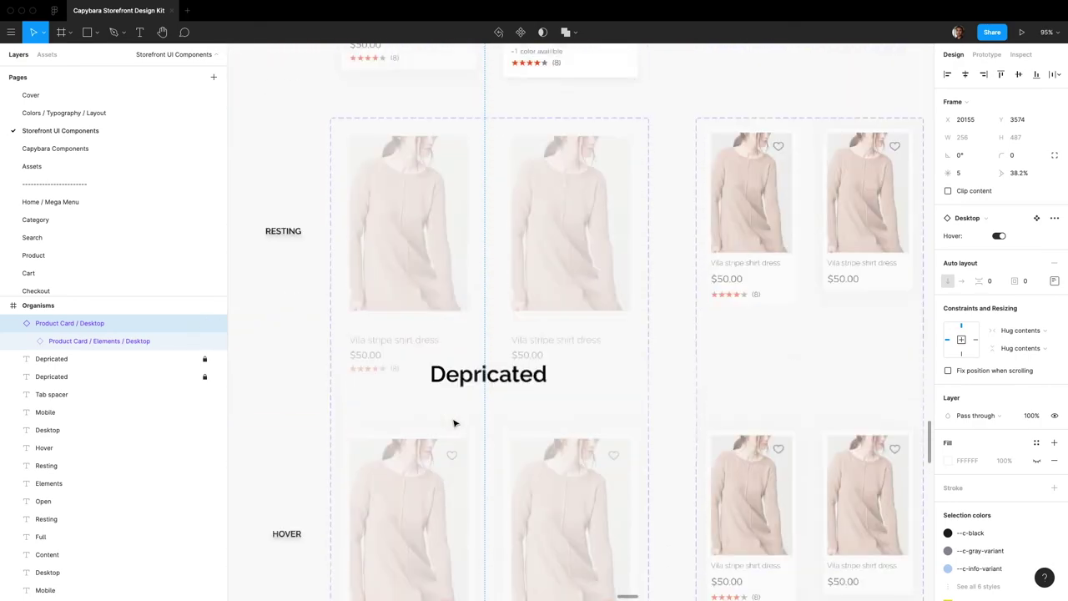
scroll(494, 386, up, 3)
scroll(558, 289, up, 1)
scroll(558, 298, down, 3)
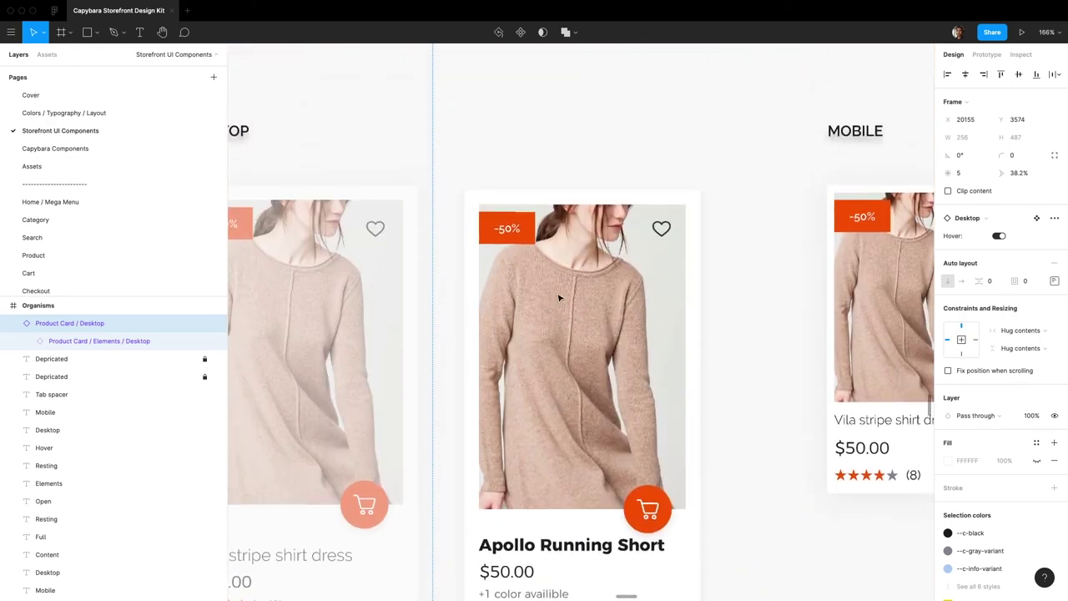
scroll(556, 308, up, 6)
double_click(531, 373)
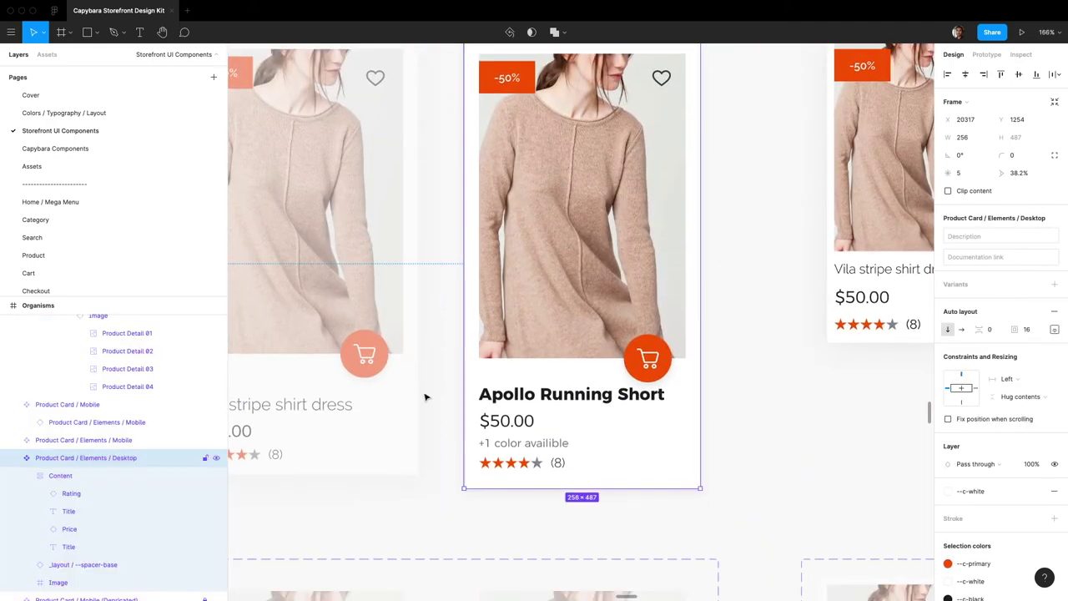
click(62, 476)
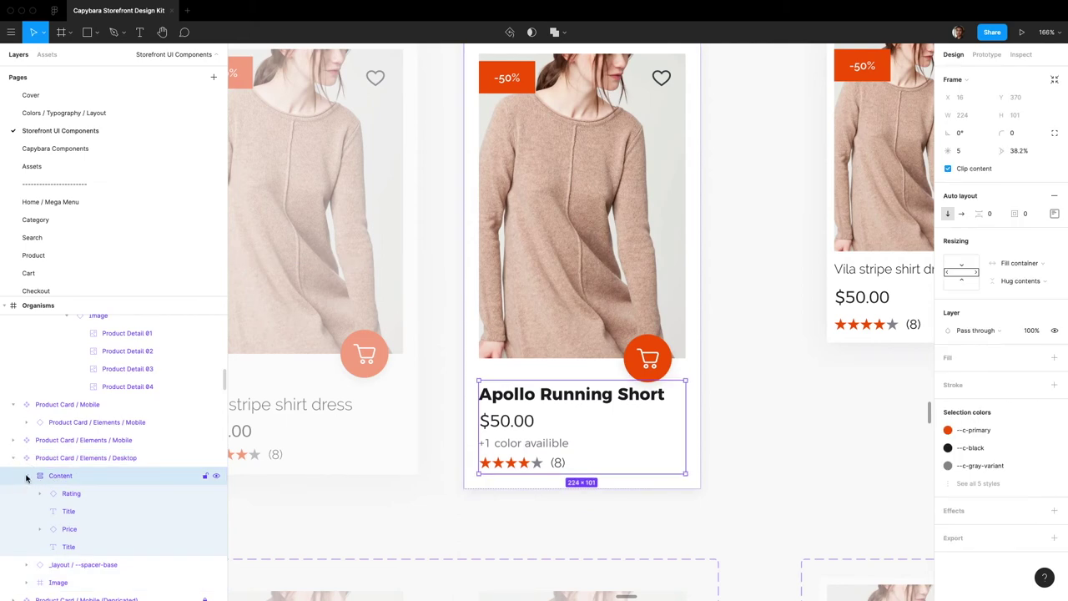
click(25, 476)
click(83, 493)
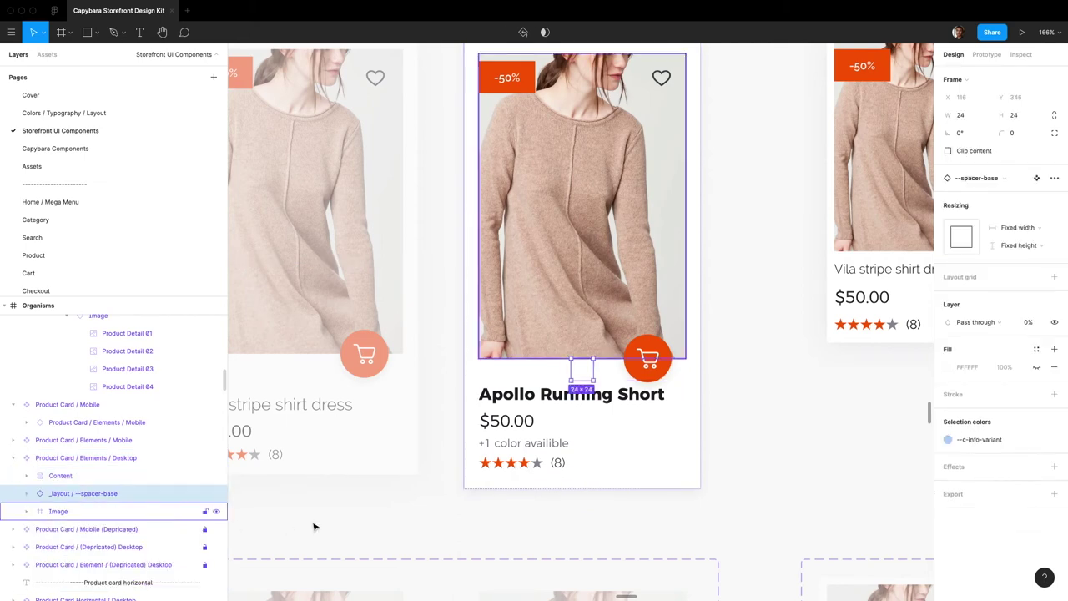
click(991, 180)
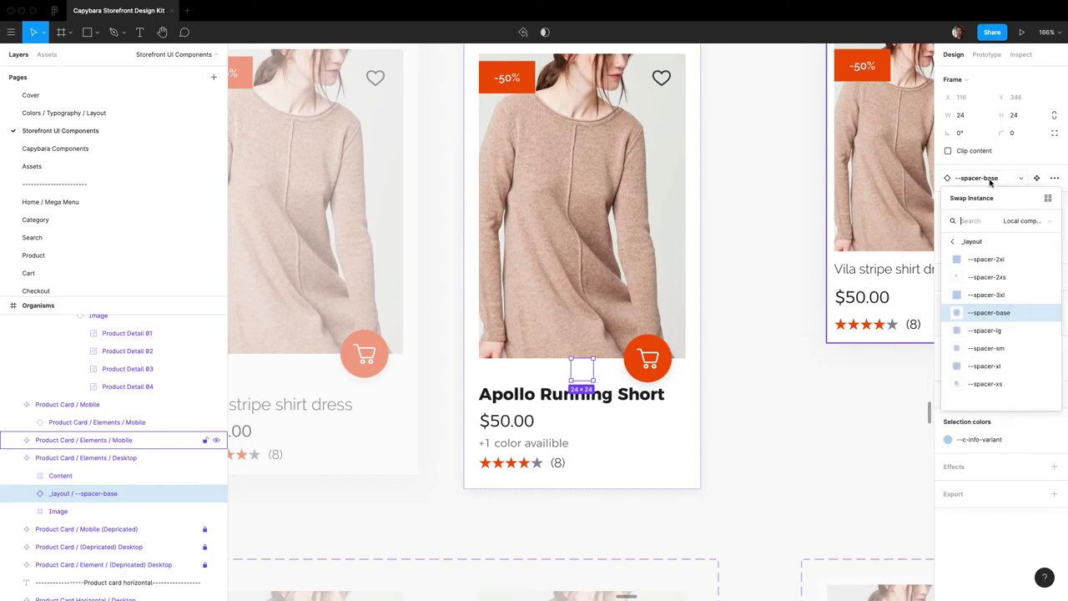
click(994, 259)
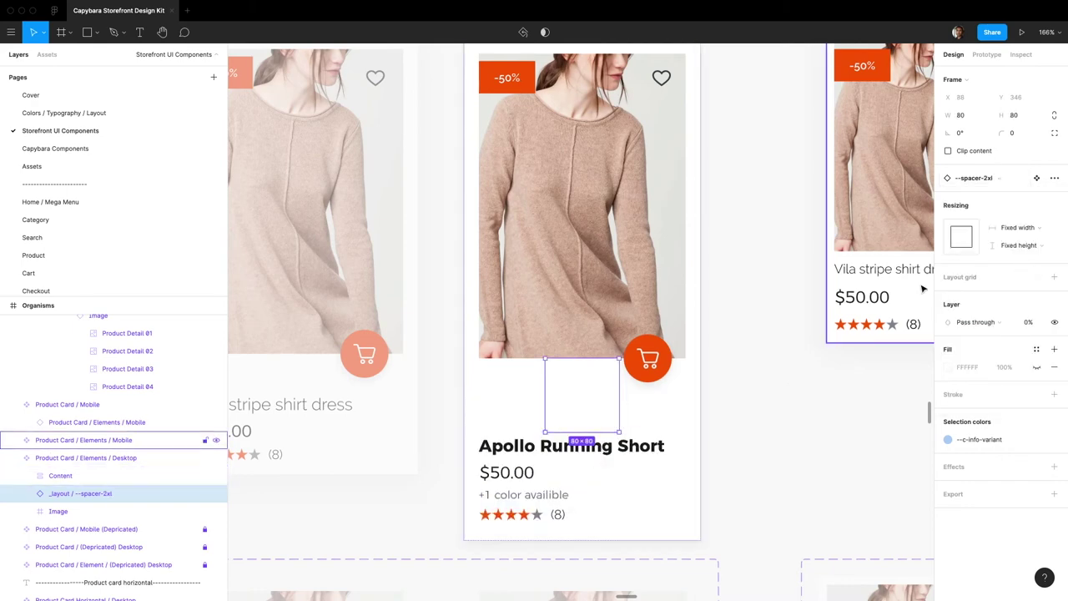
click(992, 179)
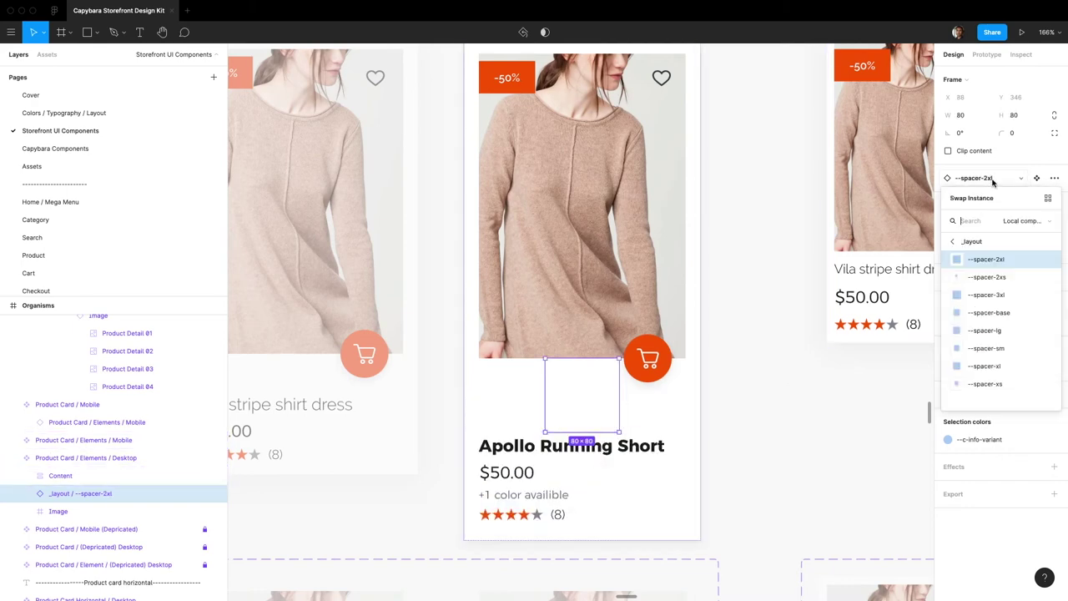
click(1010, 381)
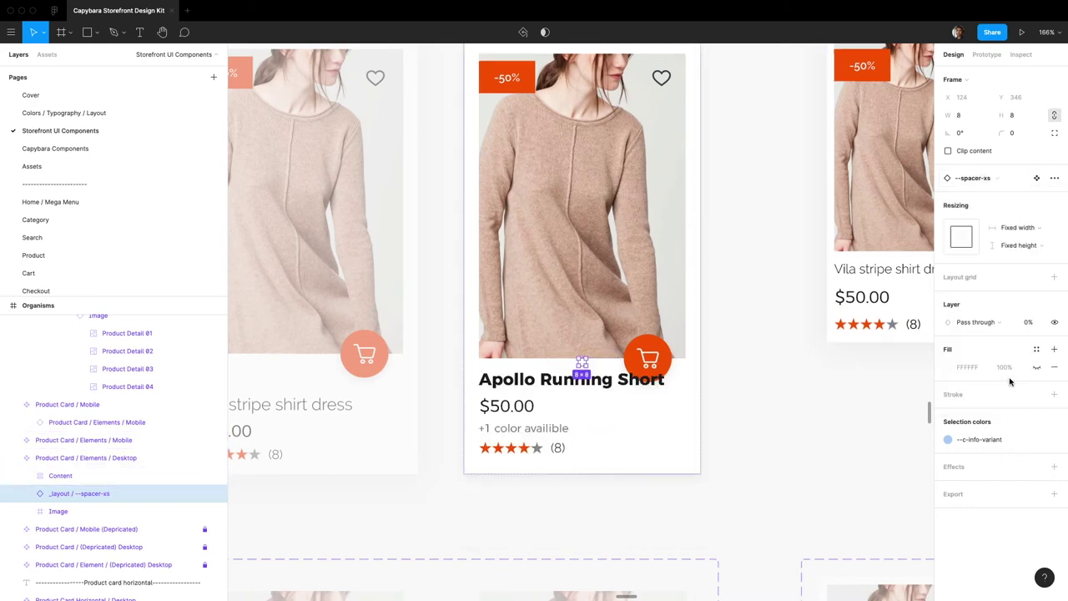
click(998, 178)
click(1006, 314)
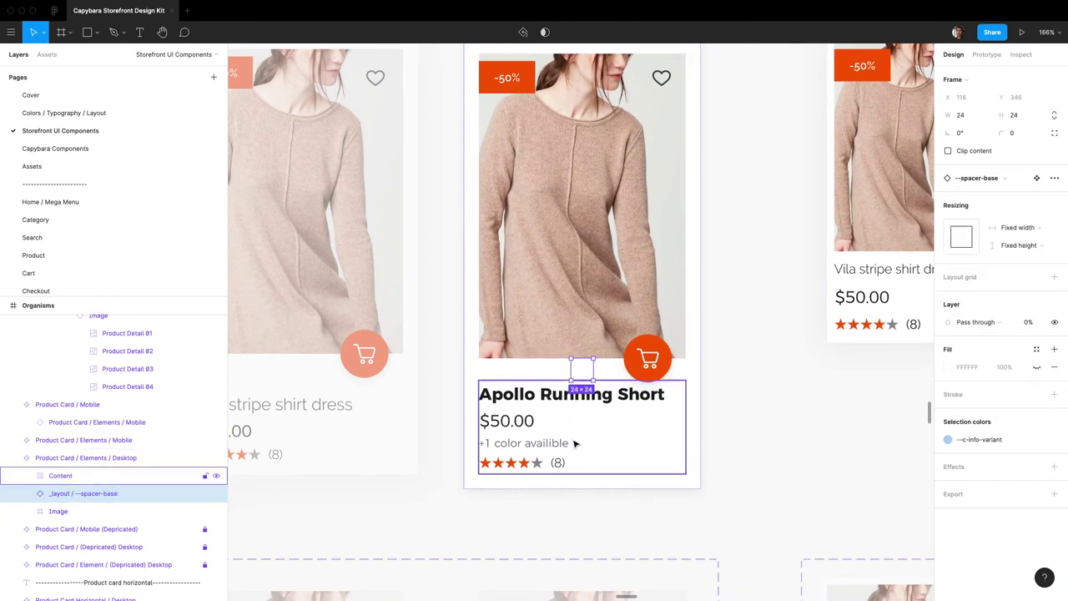
key(Escape)
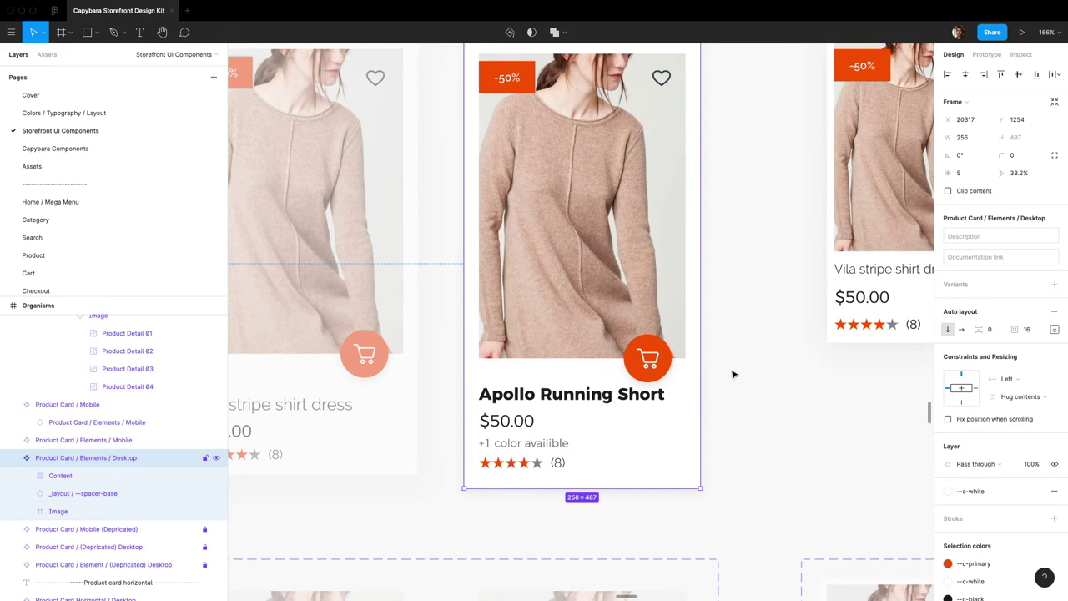
Step: Try 8 px item spacing on the card's Content frame, then undo it
double_click(522, 431)
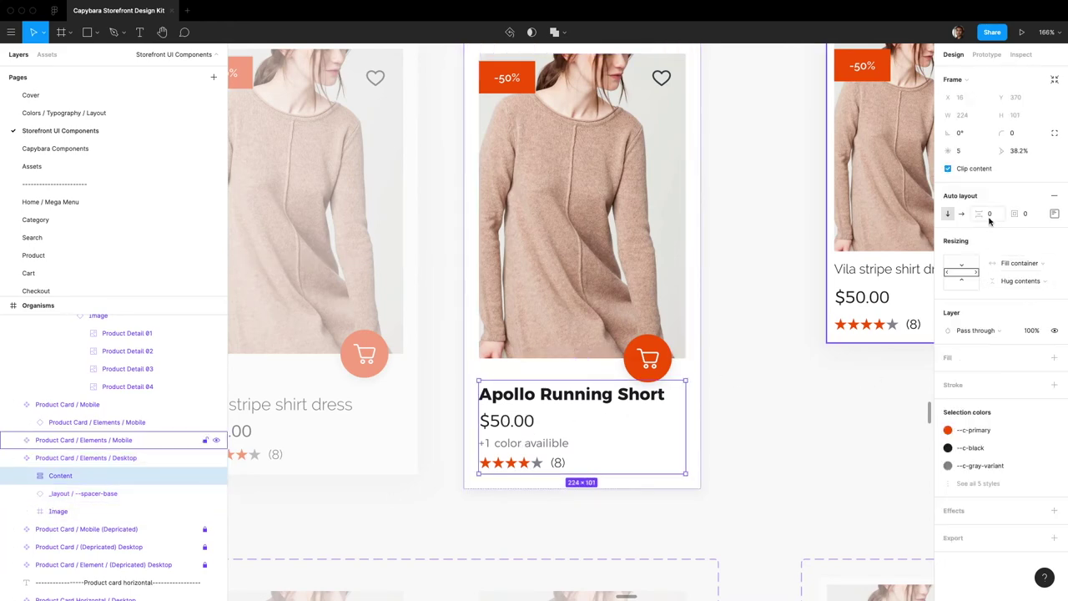
click(29, 477)
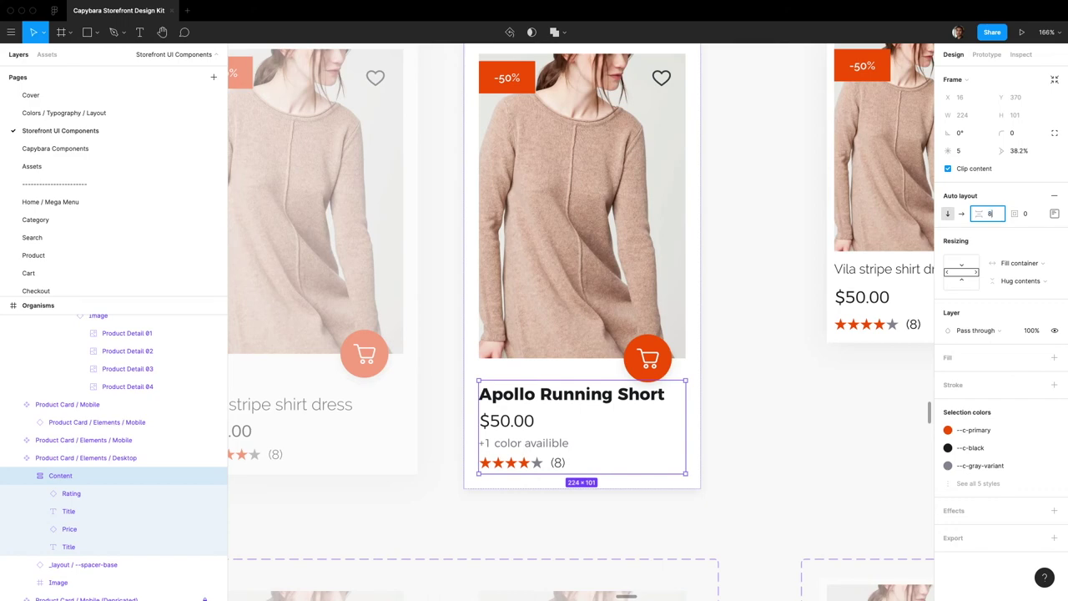
text(8)
key(Return)
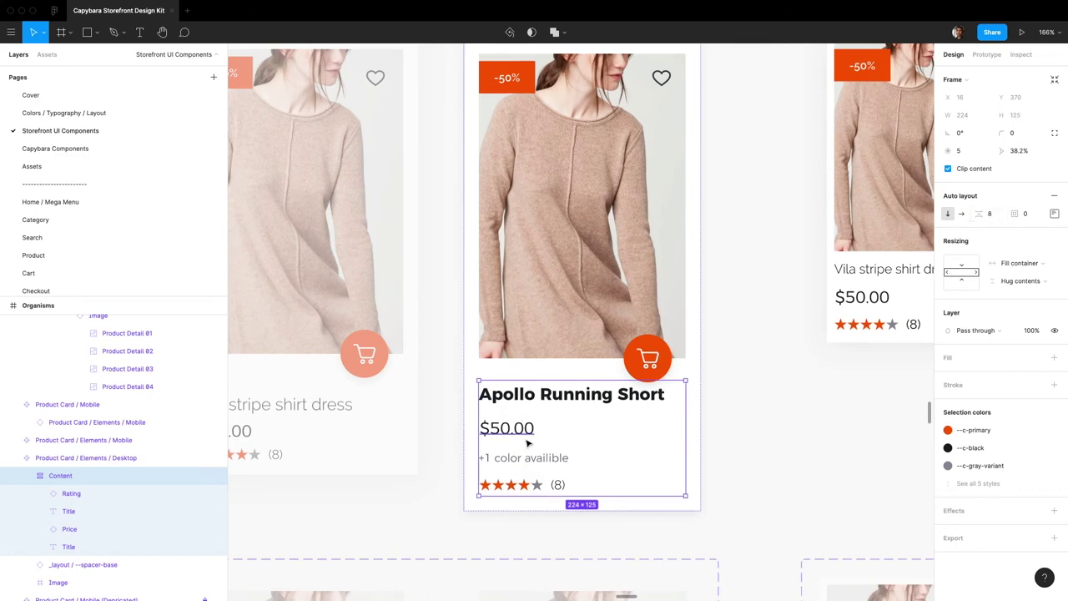
key(super+z)
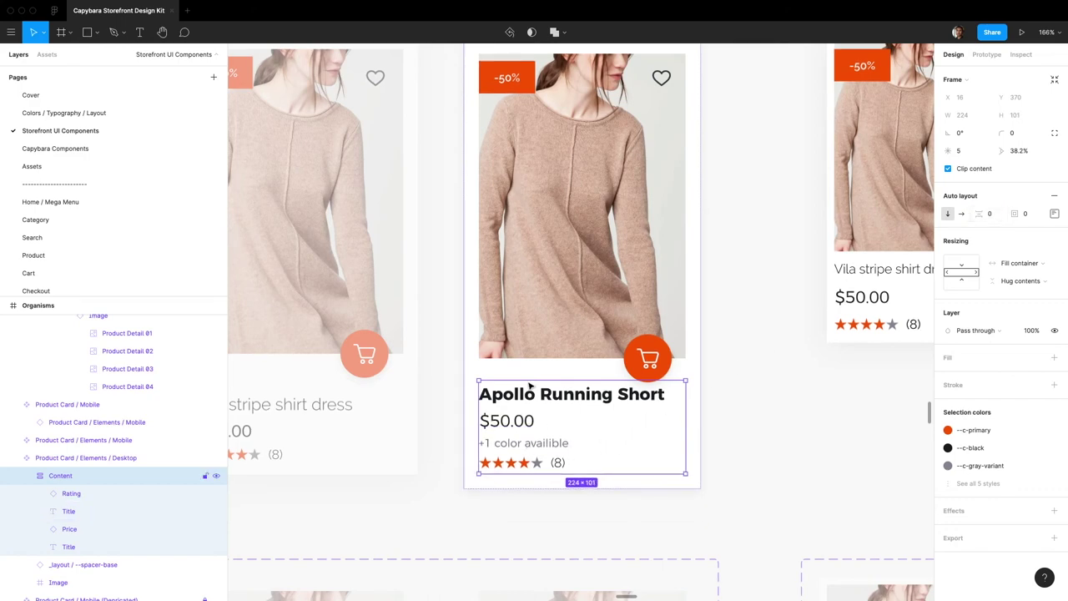
Step: Deselect the Content frame and scroll down to the Product Card / Desktop row
scroll(535, 367, up, 3)
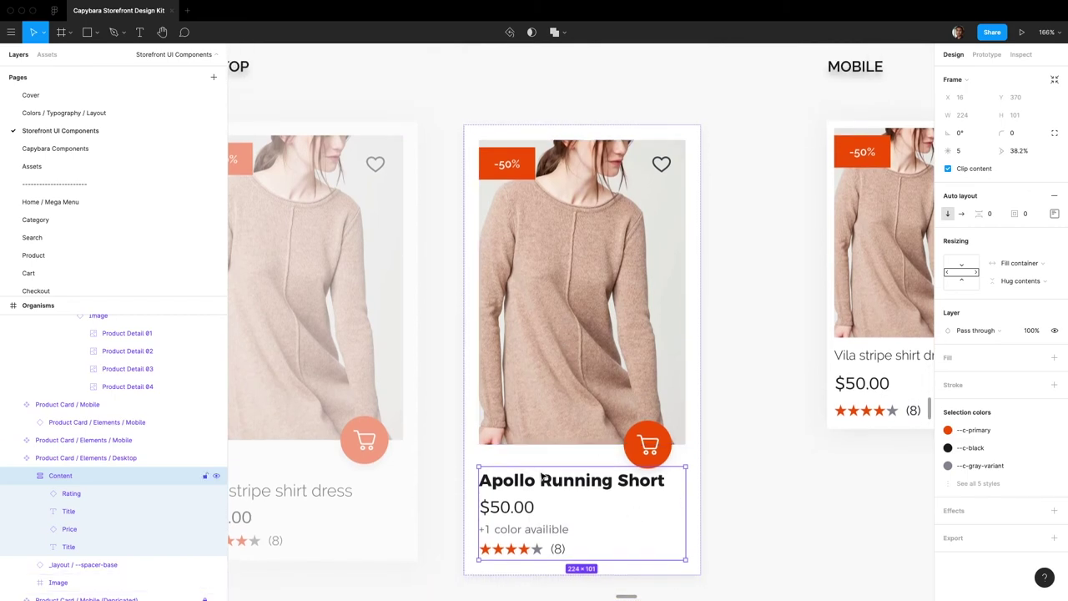
click(762, 464)
scroll(571, 474, down, 15)
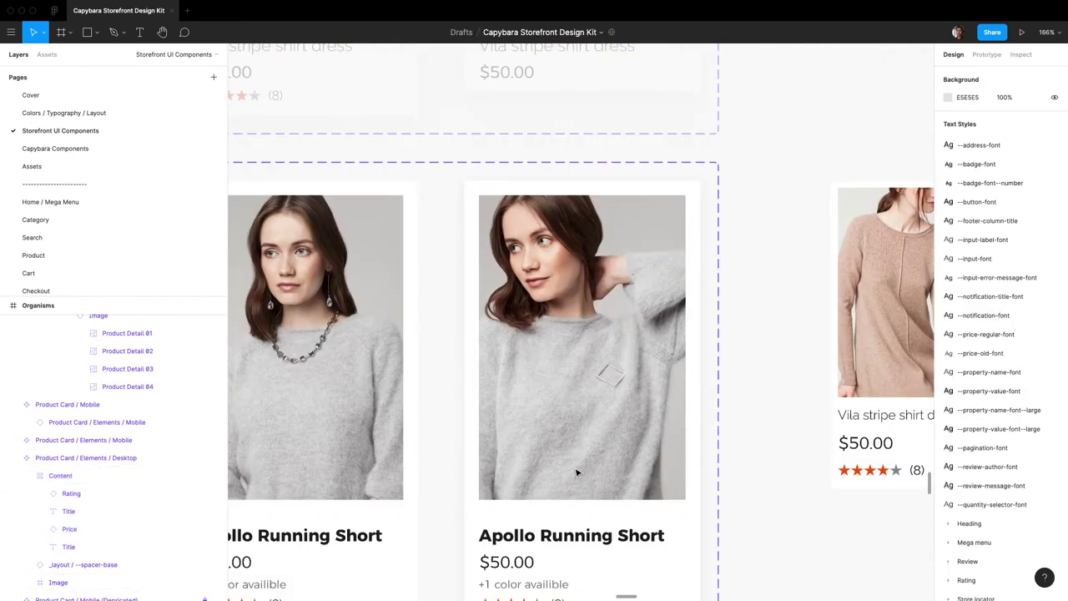
Step: Set the Product Card / Desktop width resizing to Fixed
scroll(576, 473, down, 5)
scroll(571, 464, down, 5)
scroll(501, 351, up, 5)
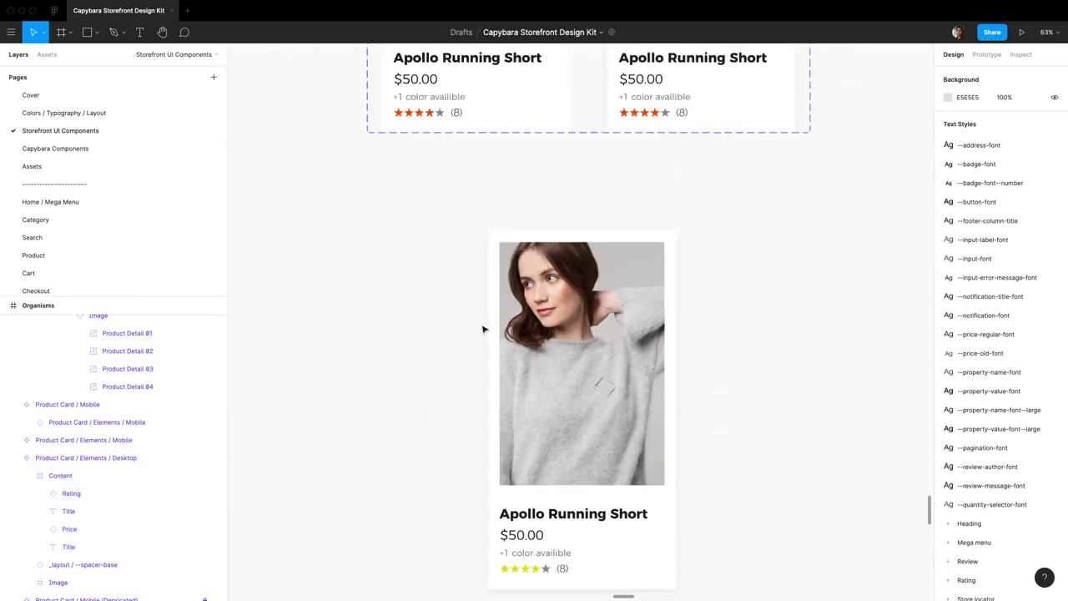
scroll(627, 385, up, 1)
click(628, 385)
scroll(625, 388, down, 4)
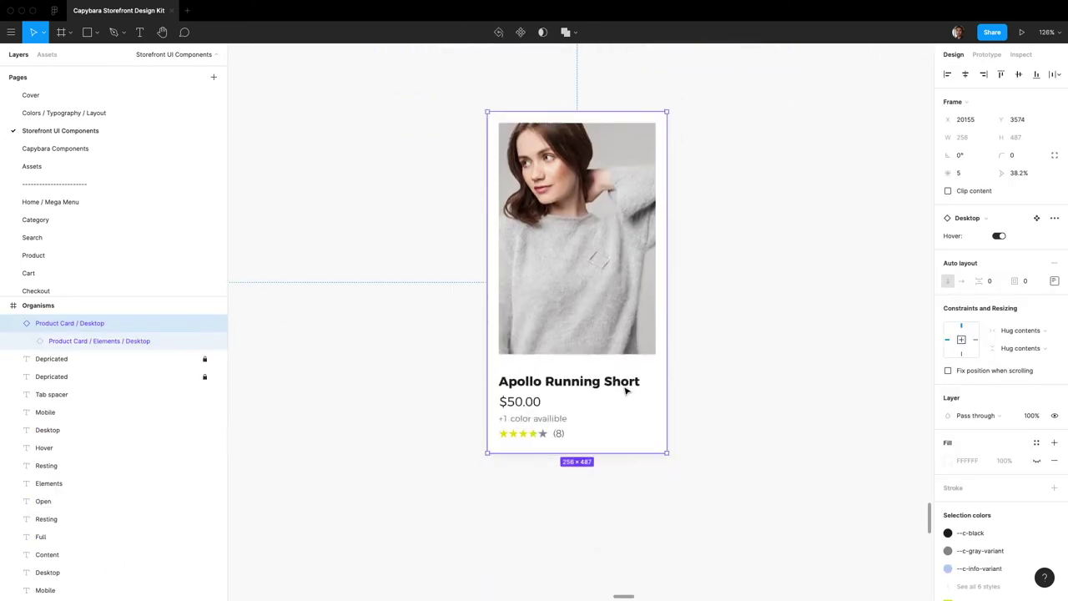
scroll(625, 389, up, 4)
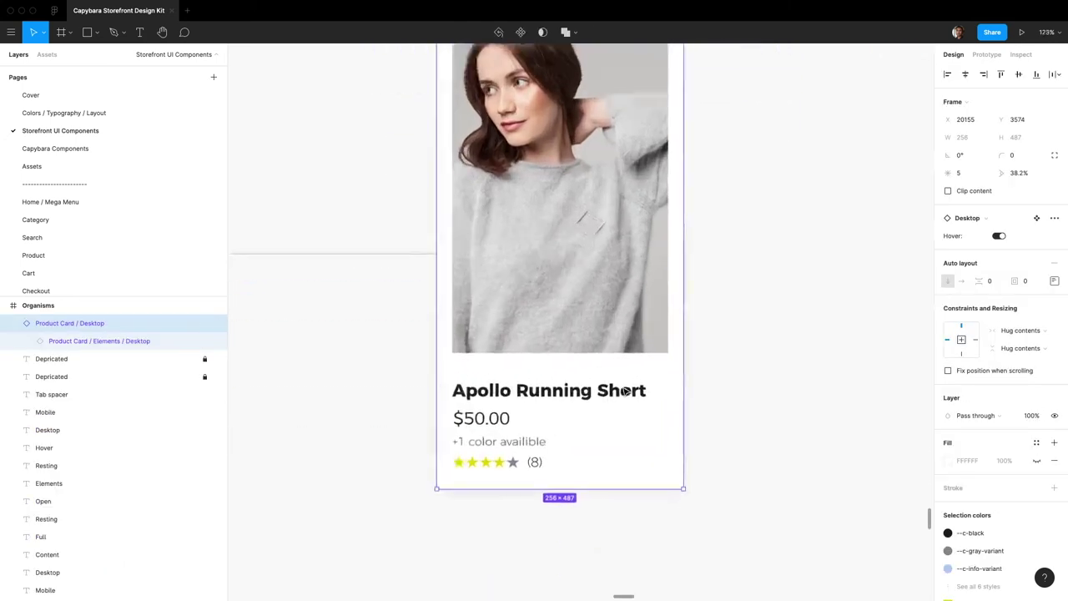
scroll(567, 350, right, 2)
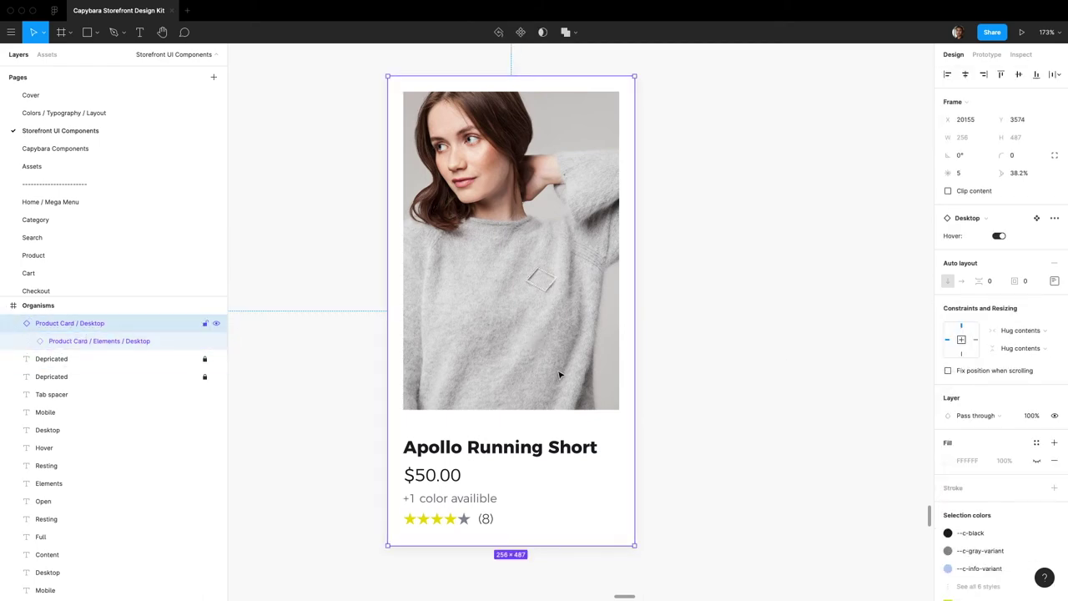
click(657, 345)
click(615, 350)
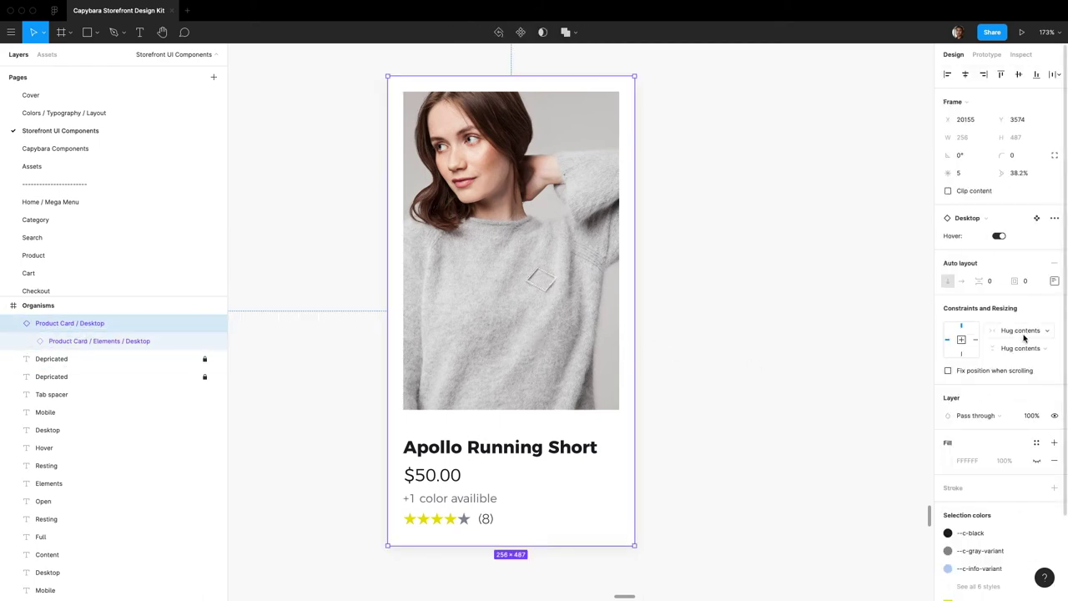
click(1026, 333)
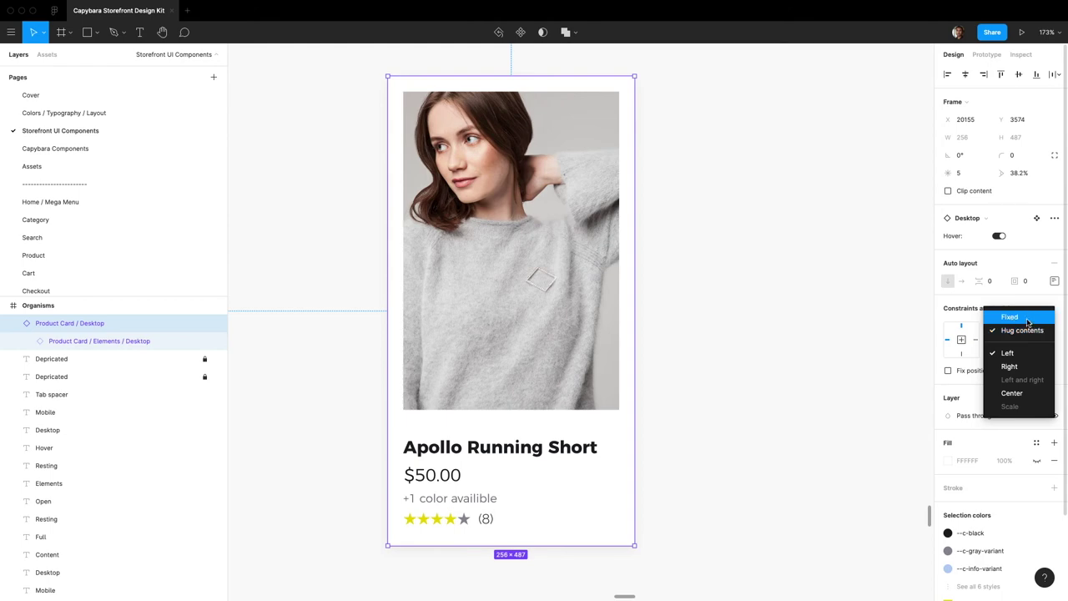
click(1028, 322)
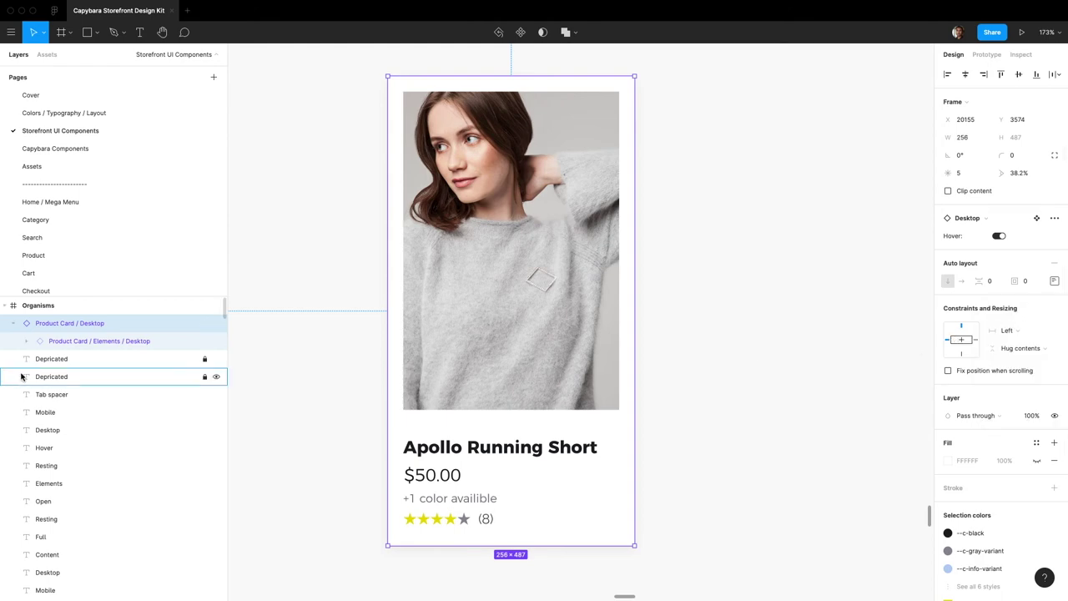
Step: Make Elements / Desktop fill the container width, test-widen the card, and undo back to 256
click(115, 348)
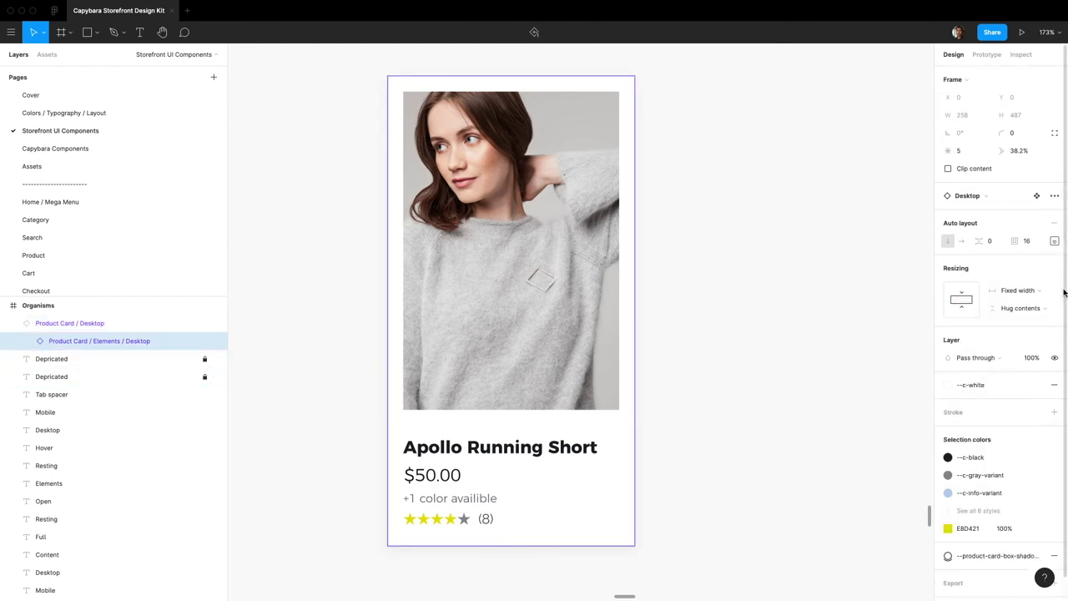
click(1020, 290)
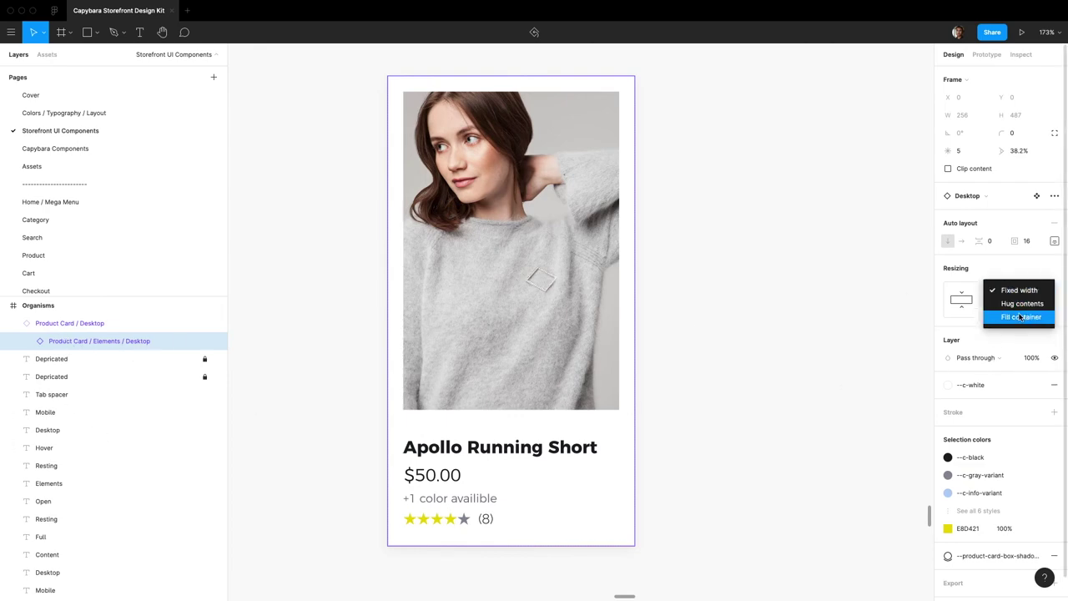
click(751, 441)
click(571, 376)
drag(637, 380, 751, 407)
click(833, 409)
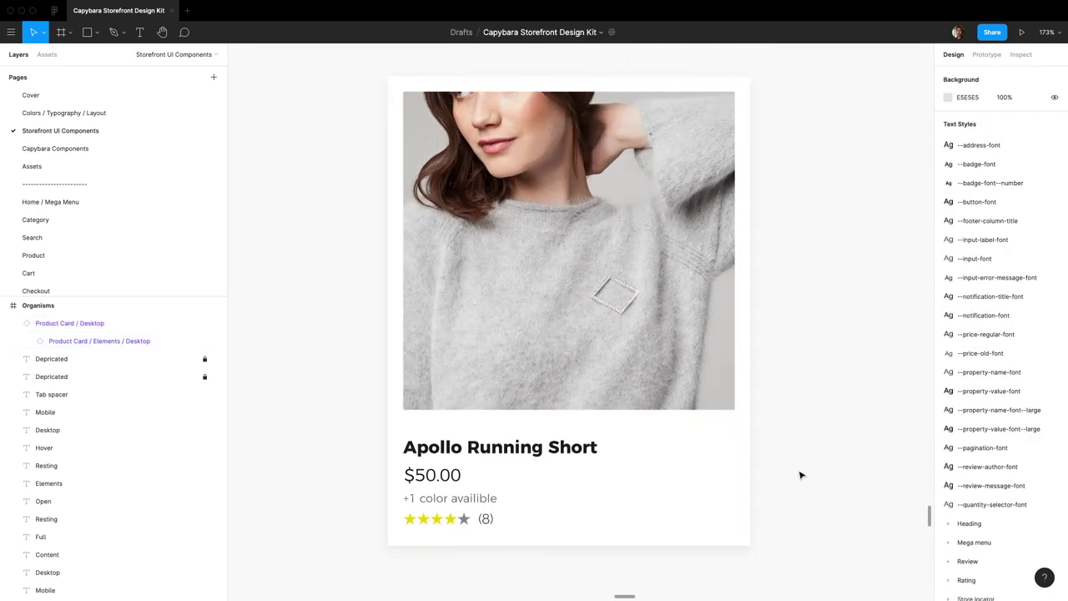
click(727, 455)
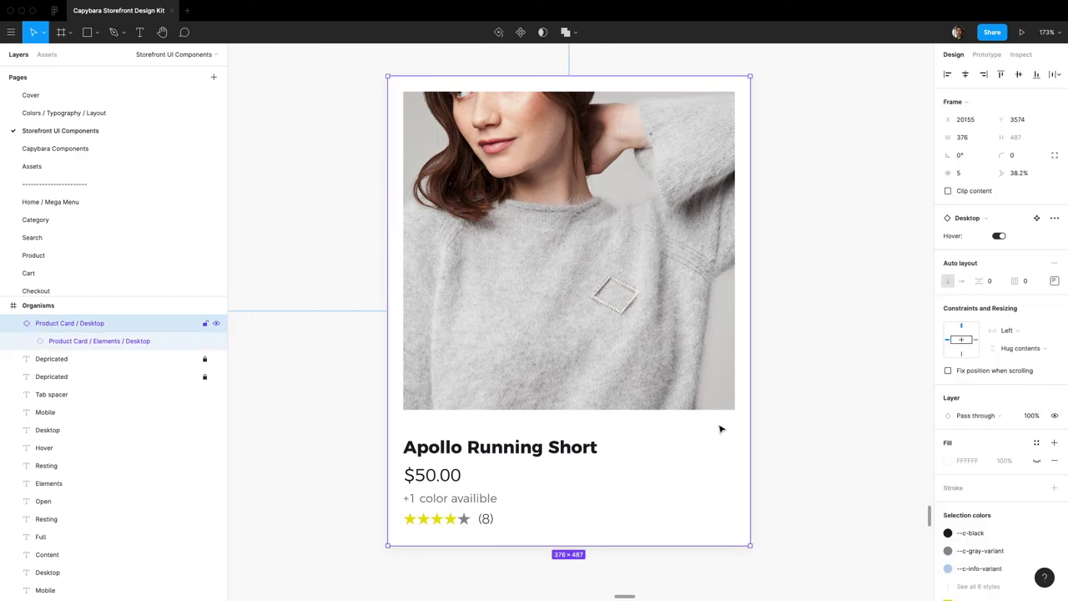
click(1002, 237)
key(ctrl+z)
key(ctrl+z)
key(ctrl+z)
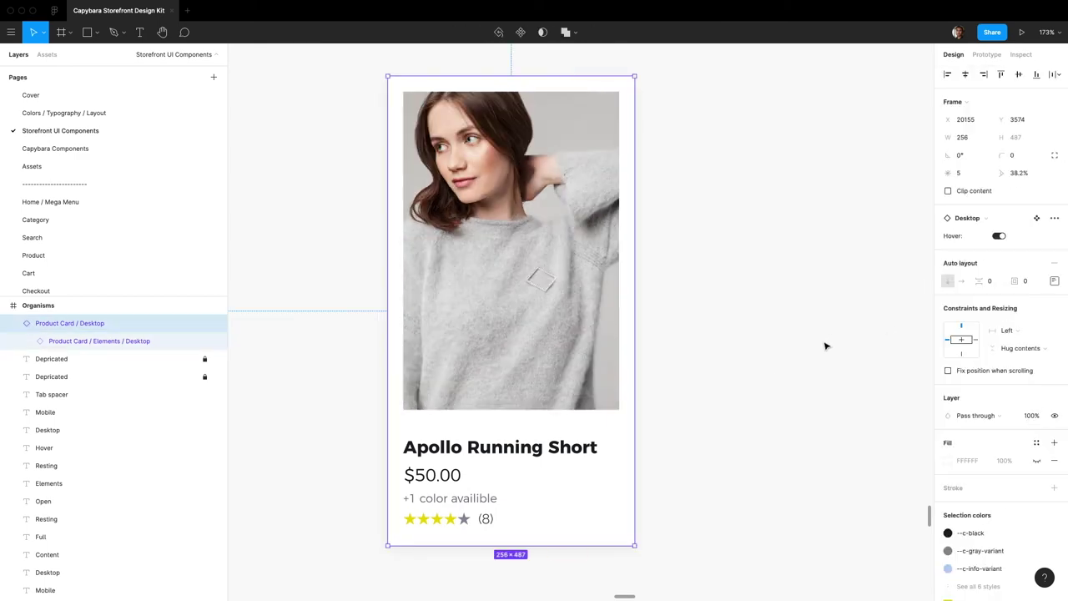
Step: Keep the card's horizontal constraint at Left and set its height resizing to Fixed
click(1016, 334)
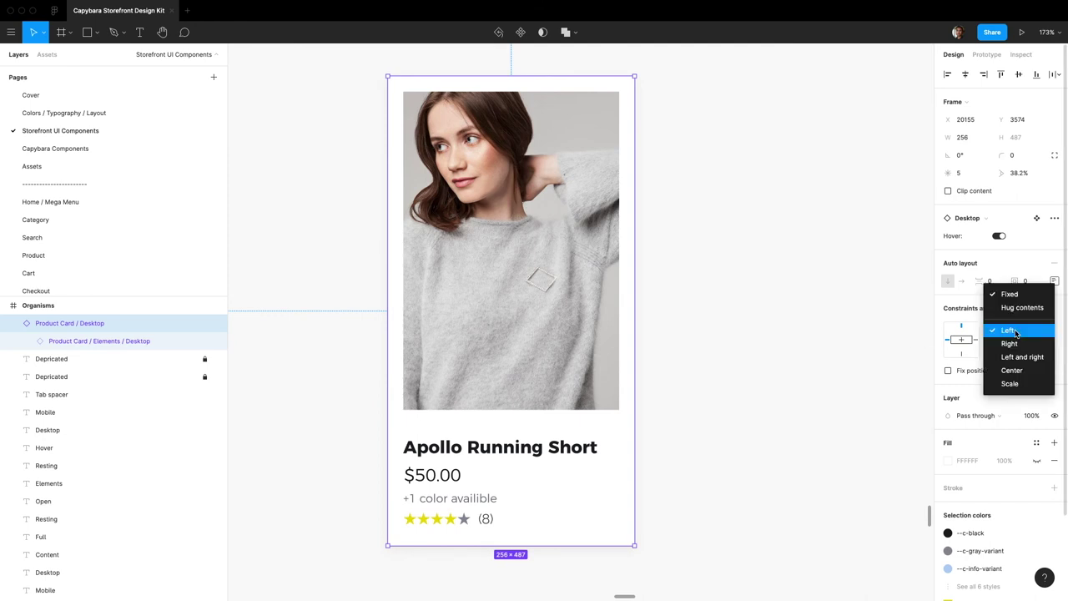
click(860, 351)
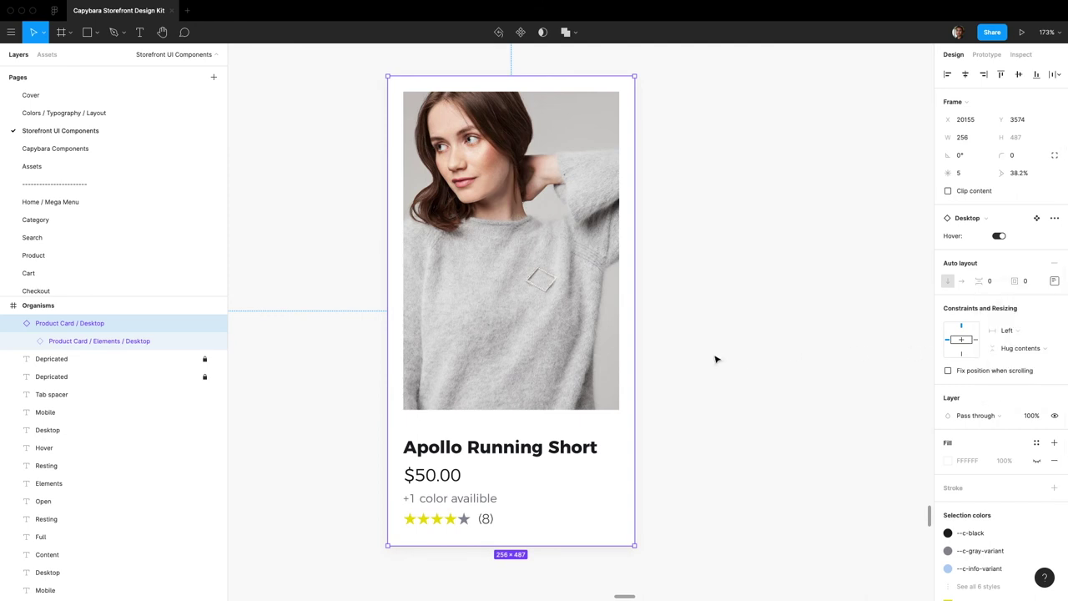
click(1021, 350)
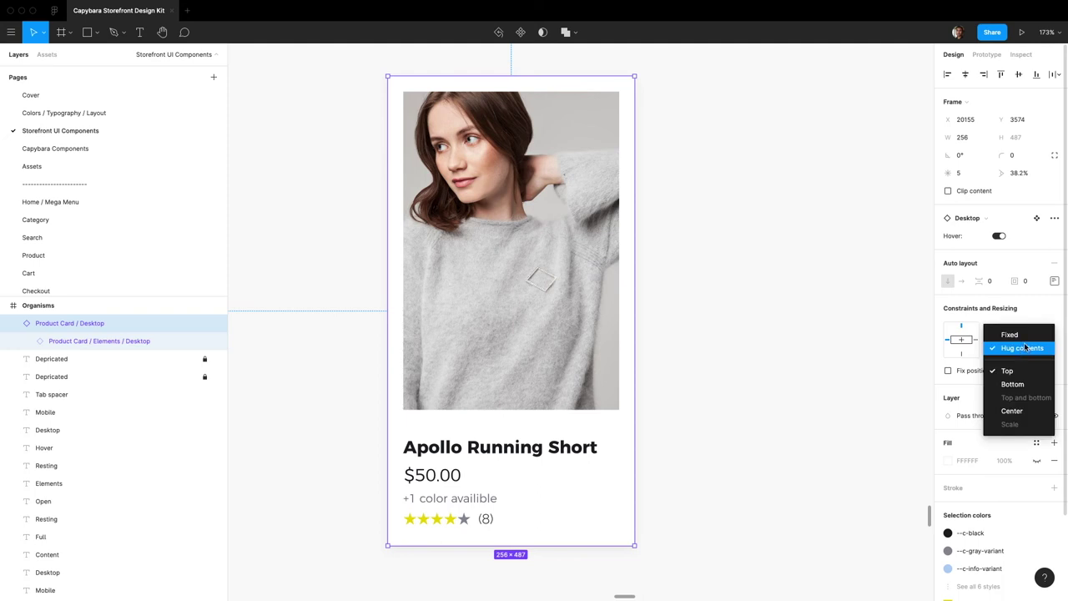
click(1028, 338)
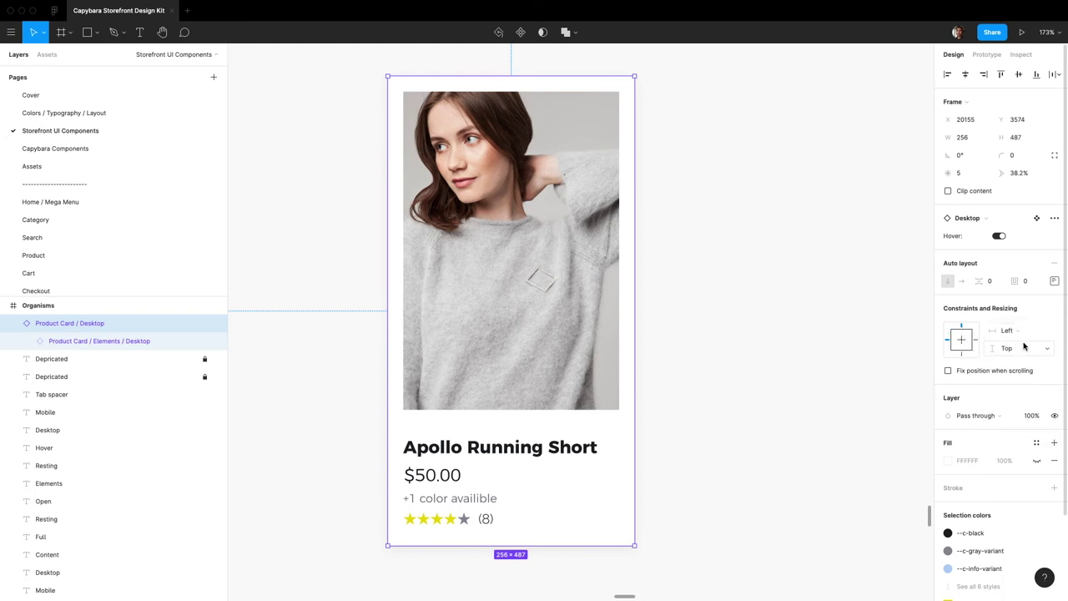
key(Return)
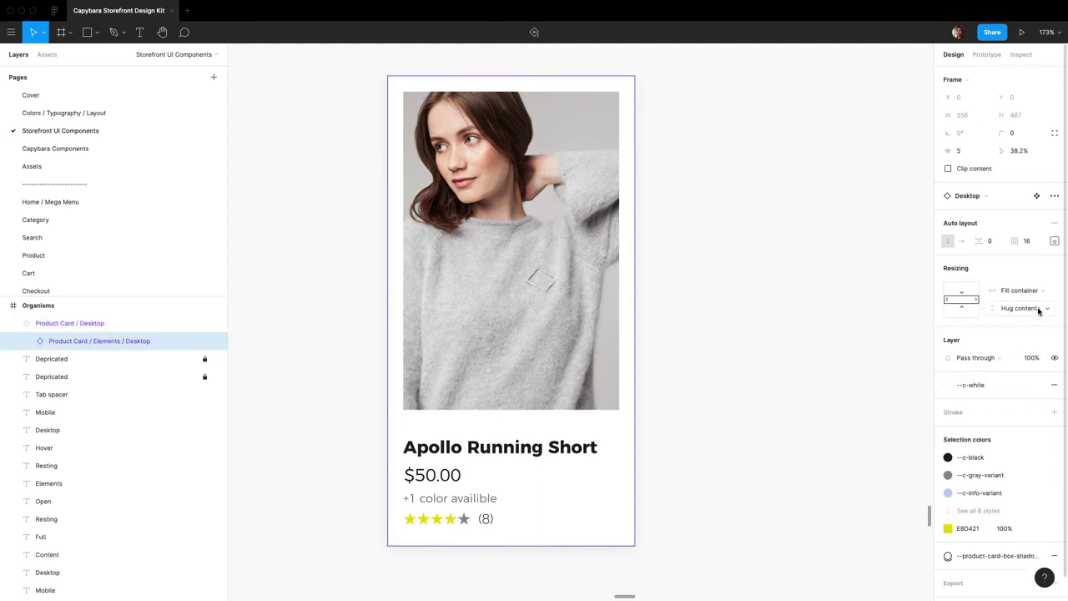
click(1037, 309)
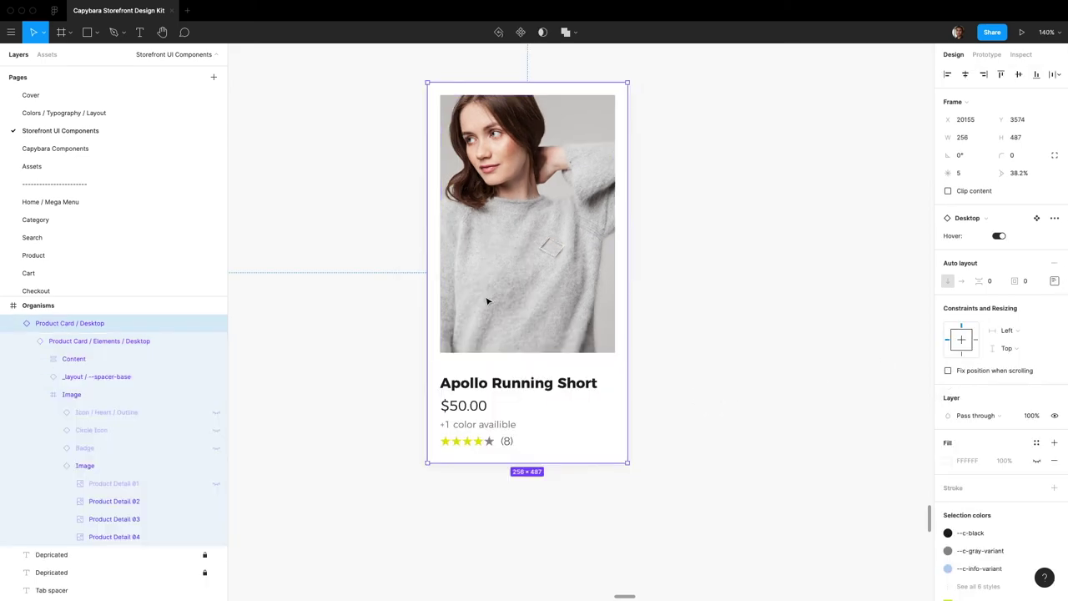
Step: Set the Image frame's vertical resizing from Fixed height to Fill container
click(96, 377)
click(83, 465)
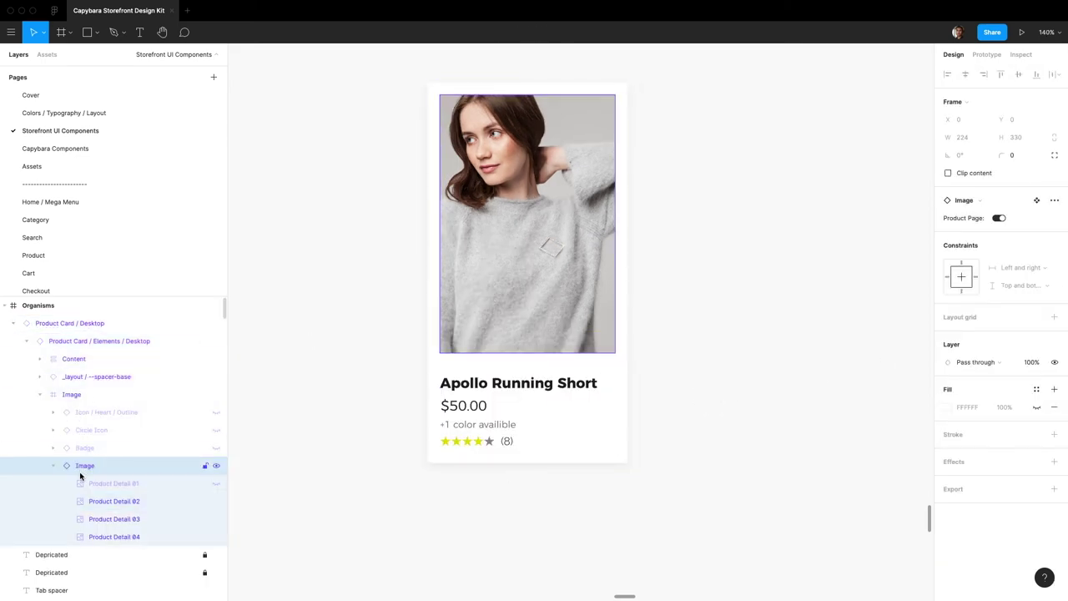
click(84, 396)
click(40, 395)
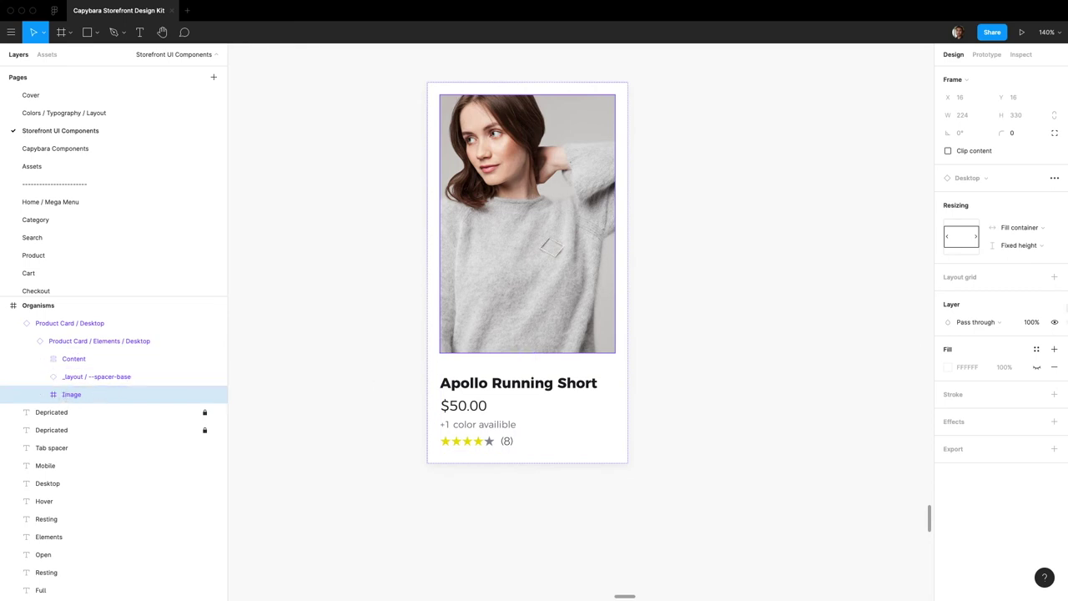
click(1040, 245)
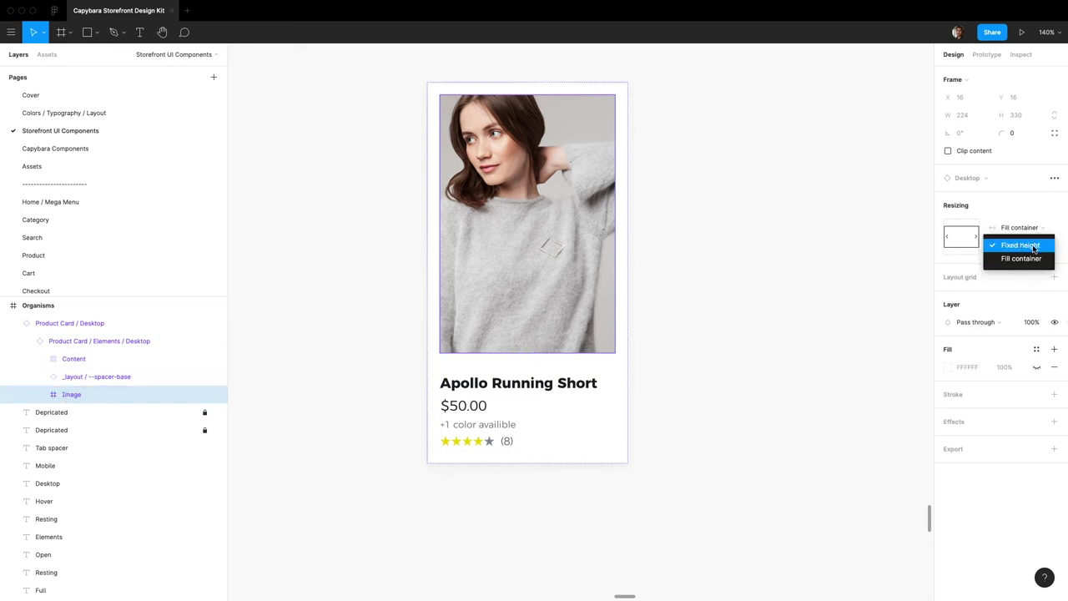
click(1037, 259)
Step: Test-stretch the product card taller and from its corner, then undo the resize
click(598, 424)
click(616, 420)
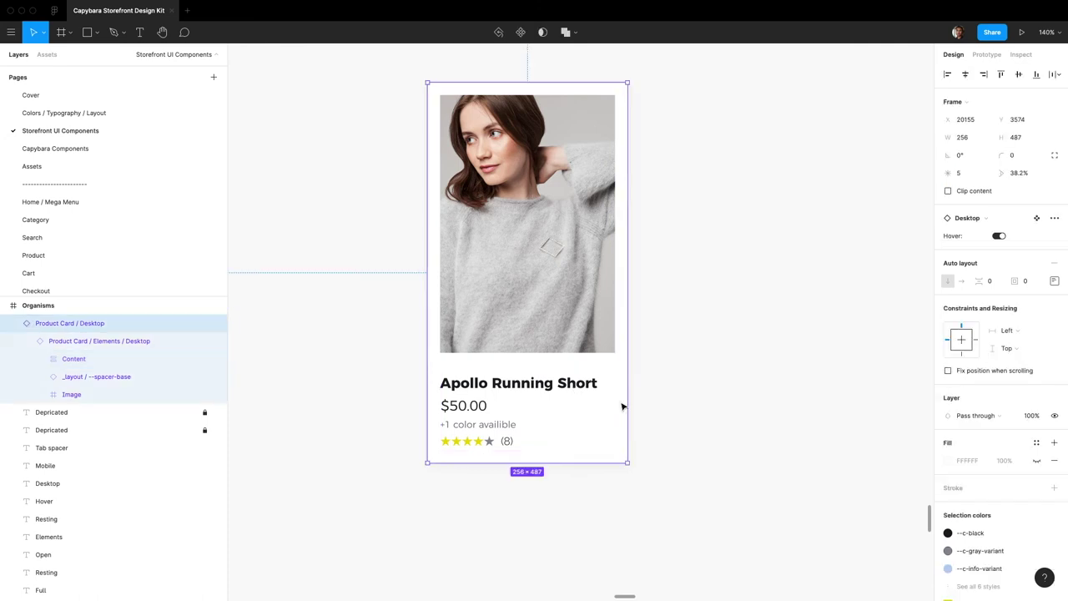
mouse_move(579, 461)
mouse_down()
mouse_move(585, 522)
mouse_move(596, 437)
mouse_move(579, 553)
mouse_move(575, 489)
mouse_move(571, 499)
mouse_move(565, 575)
mouse_move(565, 484)
mouse_move(560, 565)
mouse_move(579, 451)
mouse_up()
super+click(582, 443)
click(632, 415)
click(619, 414)
drag(629, 461, 766, 529)
key(ctrl+z)
click(52, 344)
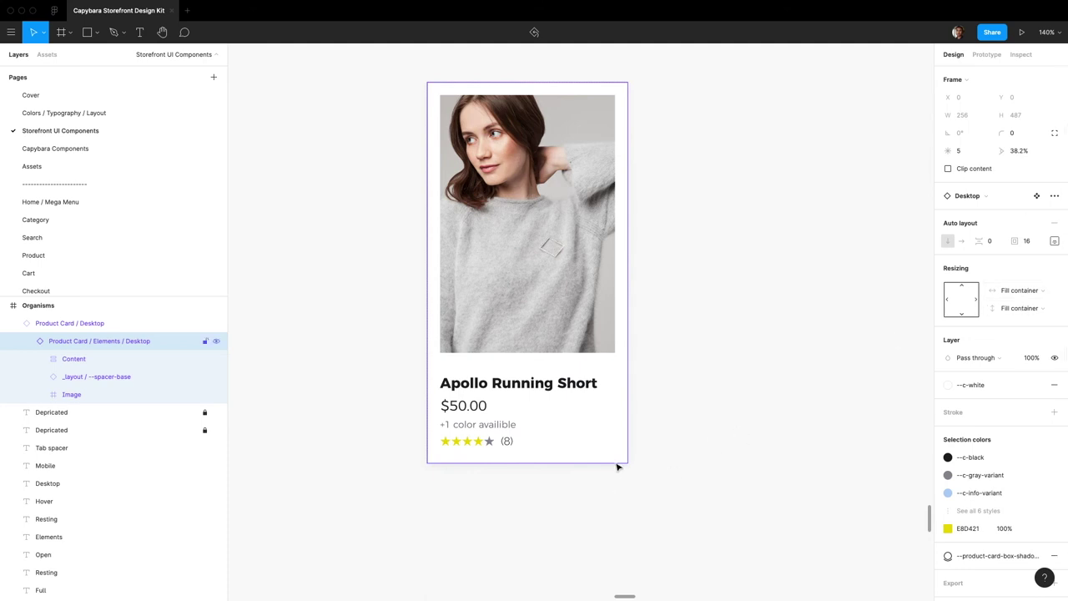
click(666, 457)
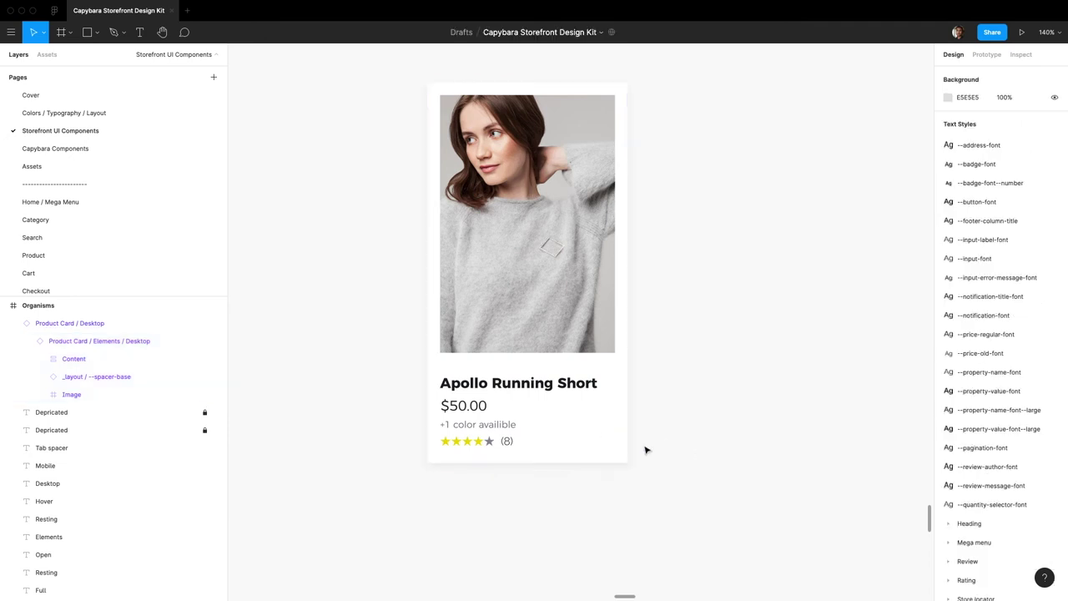
Step: Append test letters to the 'Apollo Running Short' title, then undo them
click(593, 460)
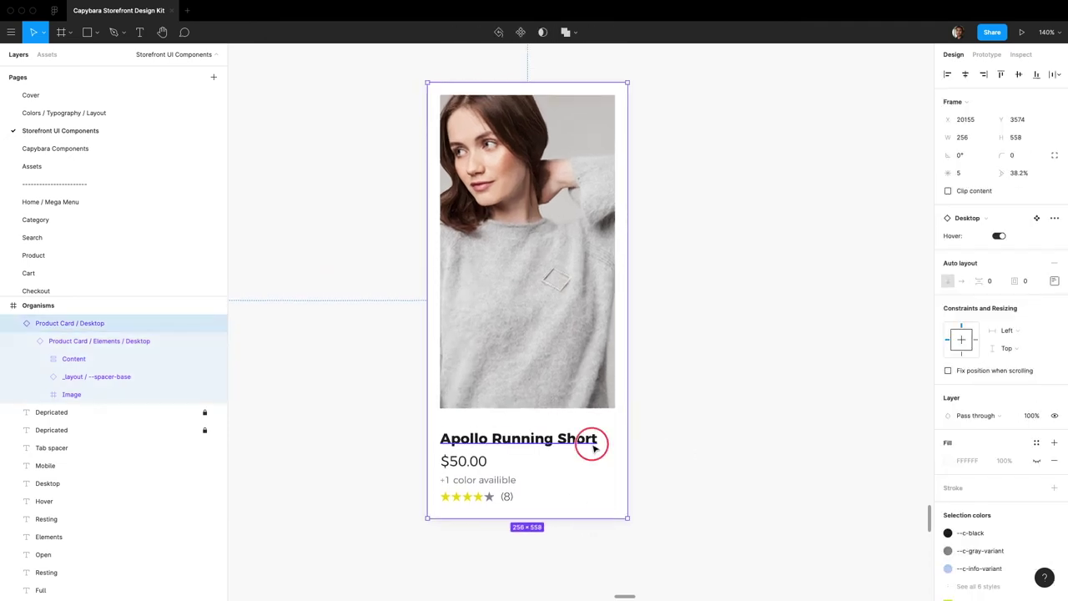
double_click(592, 441)
click(596, 440)
text(akdlfkadaldflakdflajkdfl;a)
text(kdfkdaldkjkadfalkjdfalkj)
key(super+z)
key(Escape)
click(693, 414)
Step: Set the card's height to Hug contents and test it with extra title letters, then undo
click(592, 365)
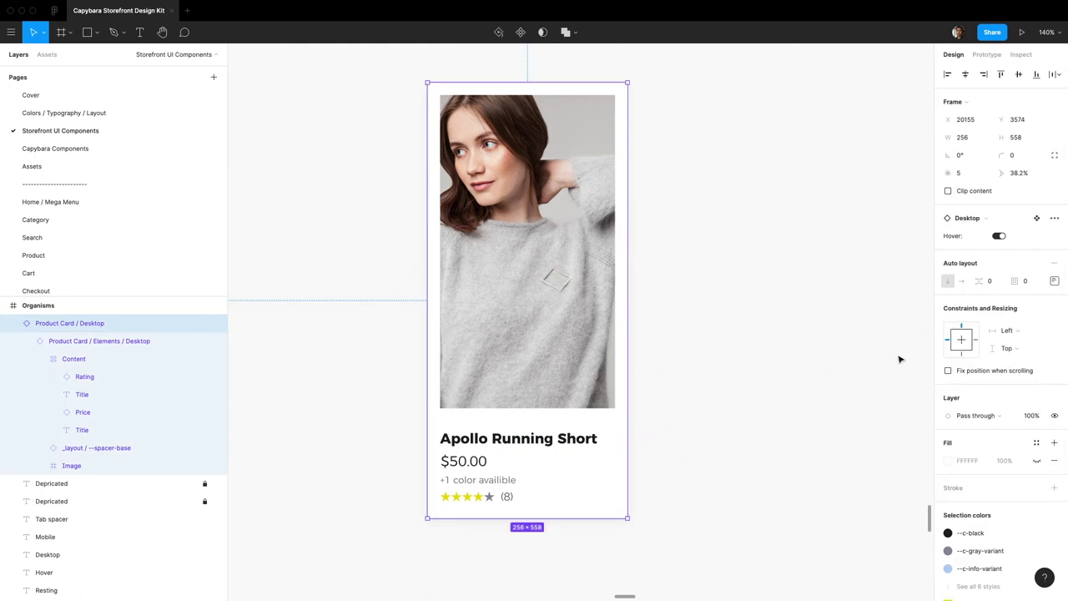
click(1027, 351)
click(1023, 325)
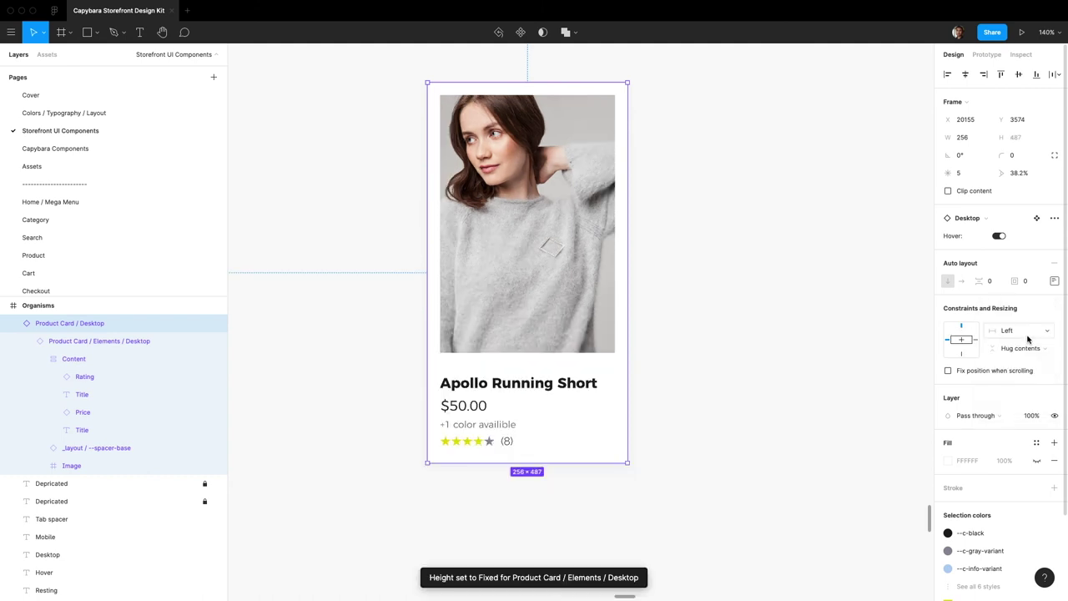
double_click(568, 389)
click(601, 382)
text(adfadfada)
key(ctrl+z)
key(Escape)
Step: Change the Image frame's height resizing and test a longer title, undoing the extra letters
click(570, 338)
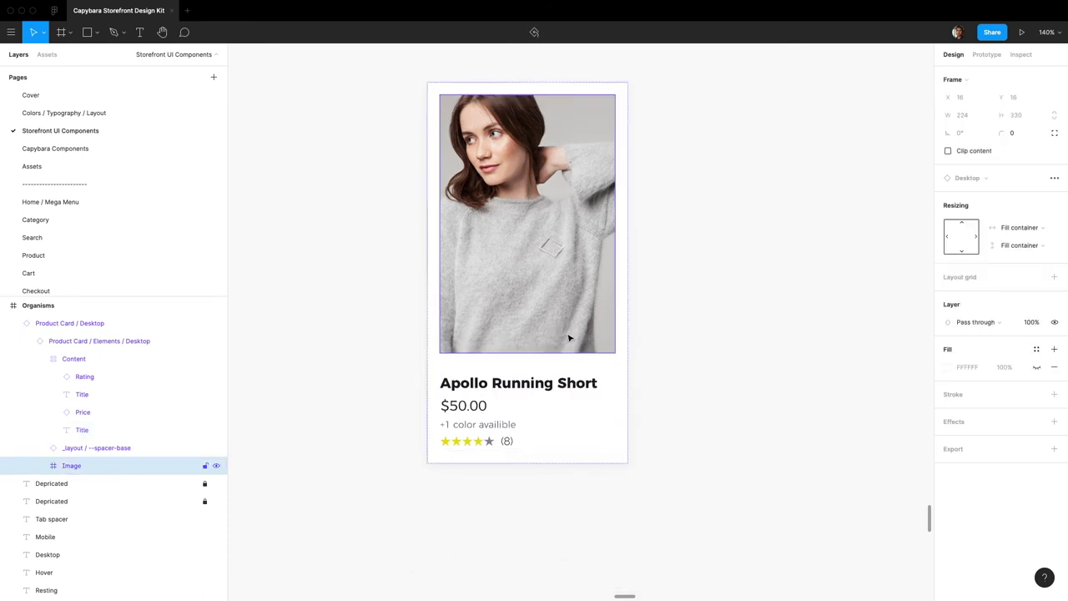
click(1030, 243)
click(1015, 232)
click(561, 387)
double_click(610, 386)
text(adsfadf)
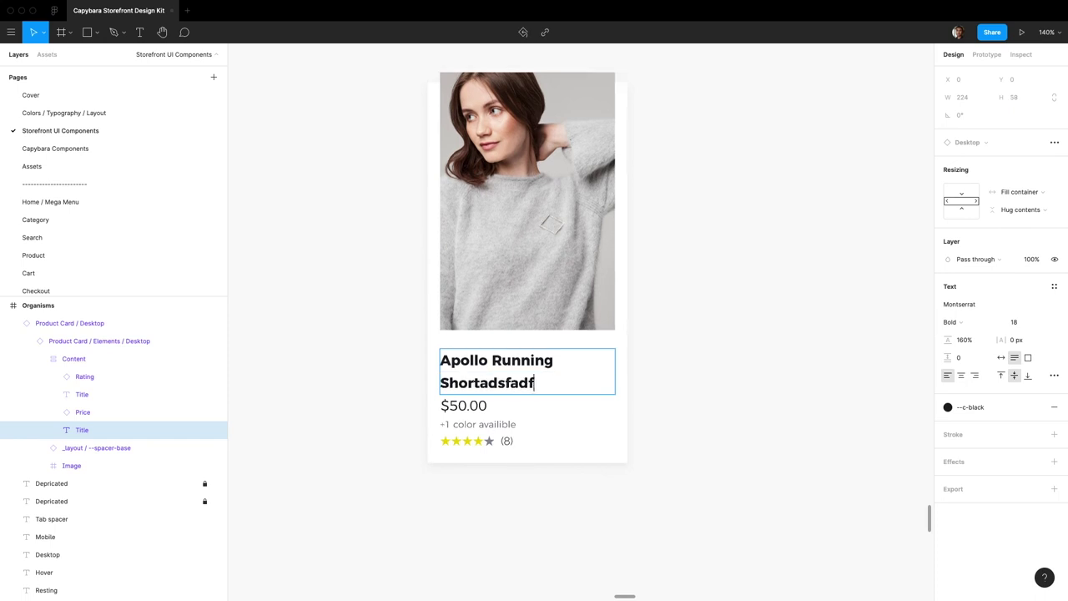
text(adfadadfadfa)
key(super+z)
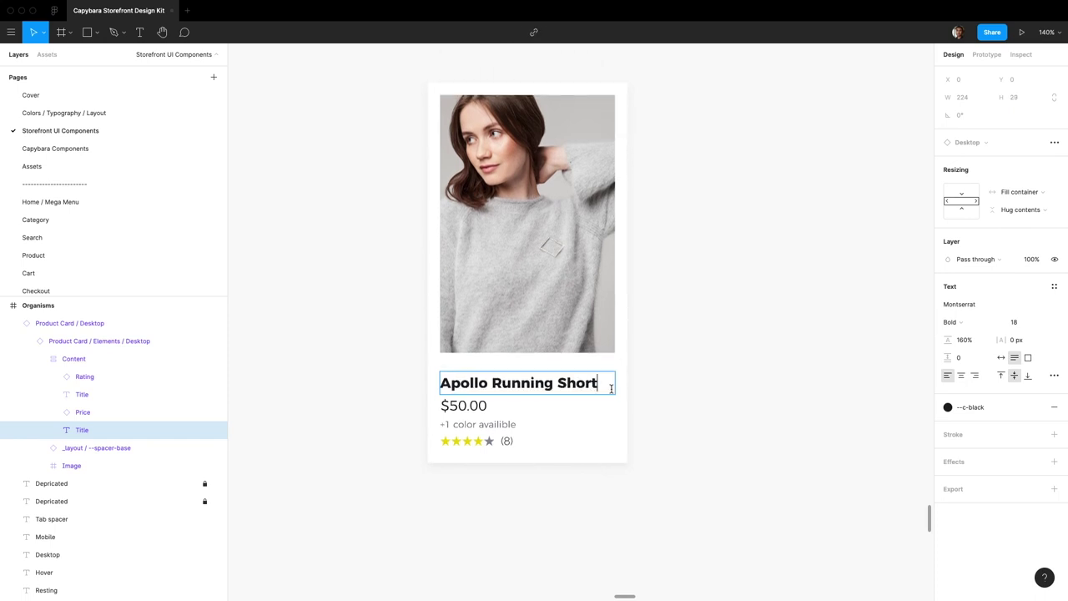
Step: Set Product Card / Elements / Desktop height to Hug contents and lengthen the title to test growth
click(92, 359)
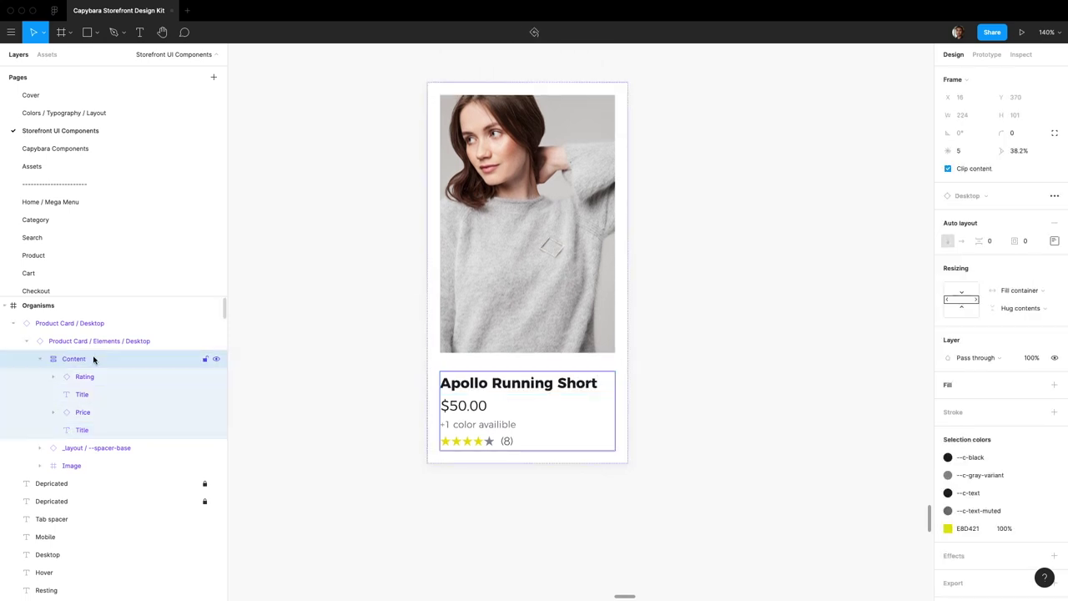
click(105, 345)
click(1029, 308)
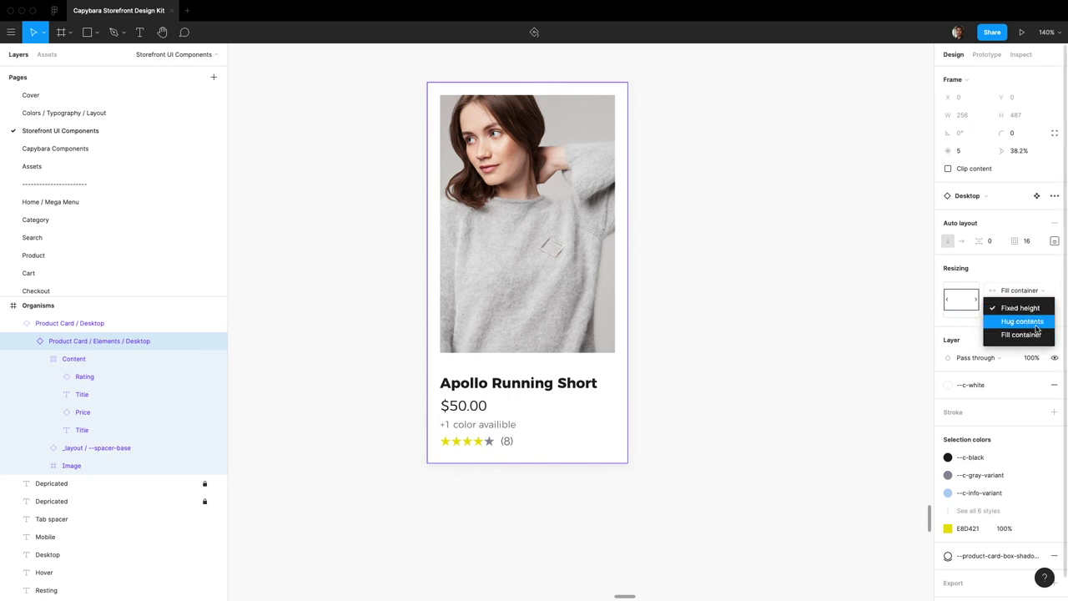
click(1035, 328)
double_click(515, 385)
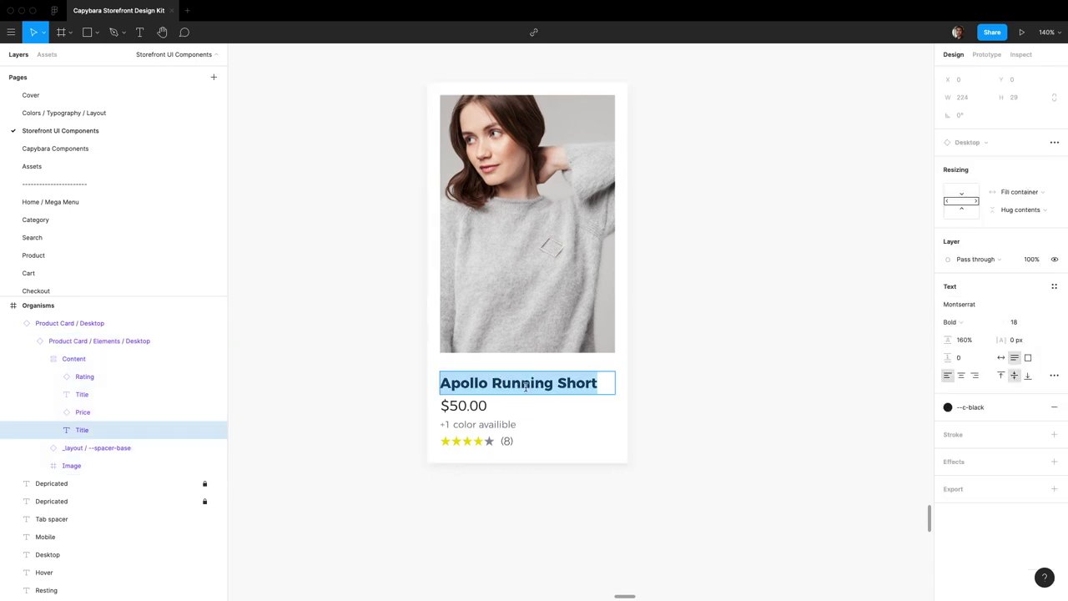
click(600, 380)
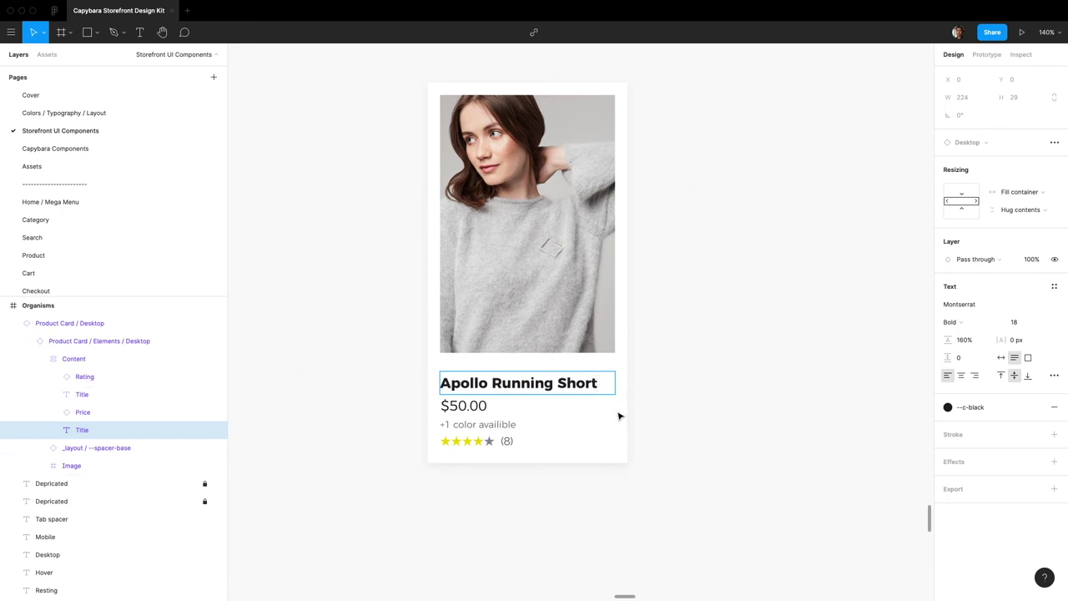
text(asdfadfadfadfad)
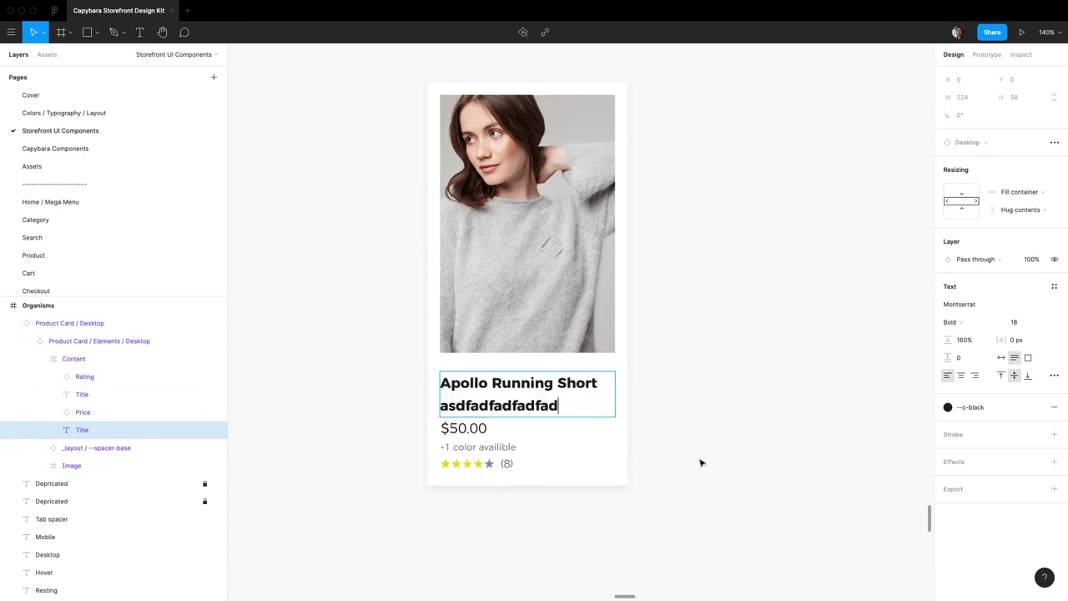
text(fadfadfadfadfadfadfadfaf)
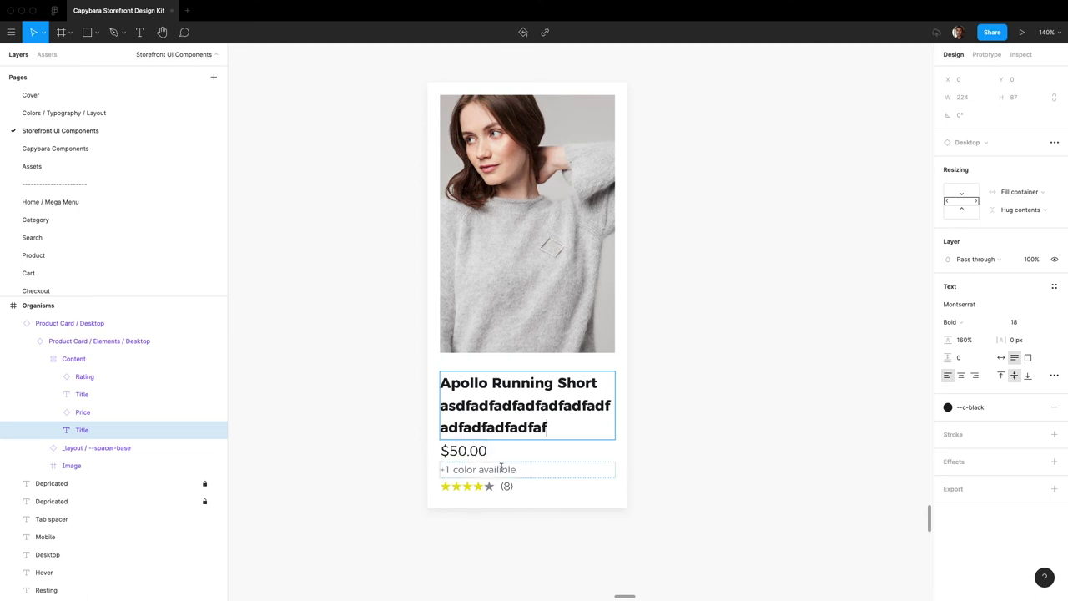
Step: Hide the Price element to check that the card shrinks, then reselect Product Card / Desktop
double_click(518, 465)
click(495, 455)
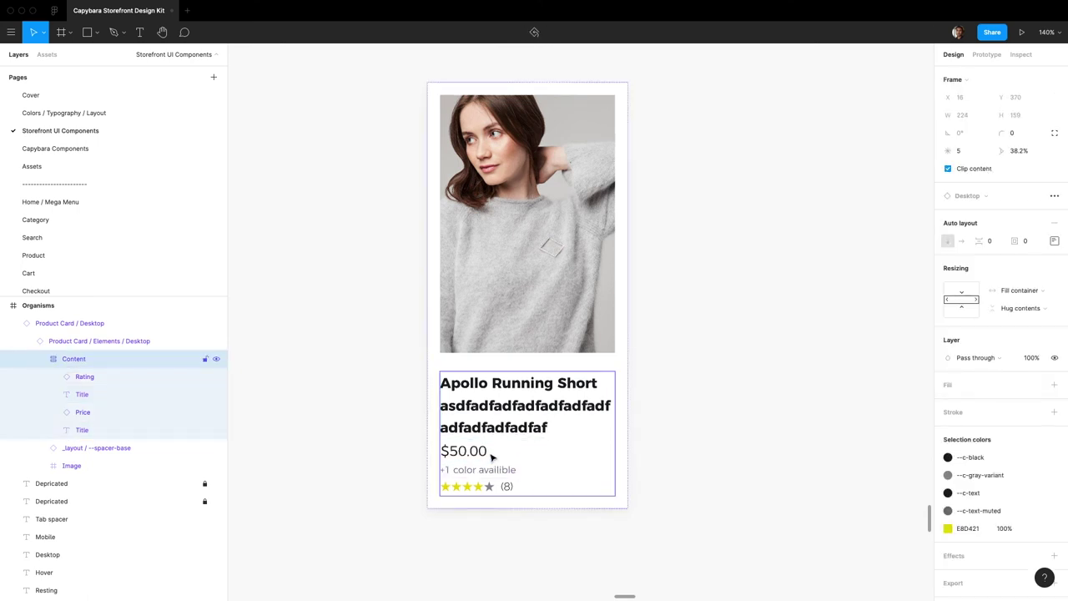
click(490, 455)
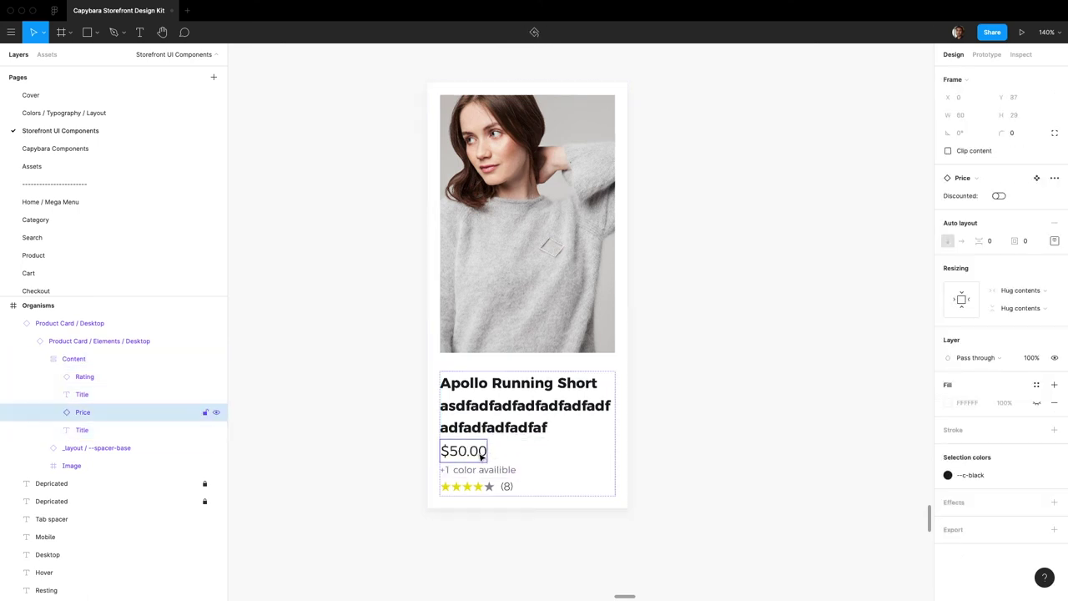
click(216, 413)
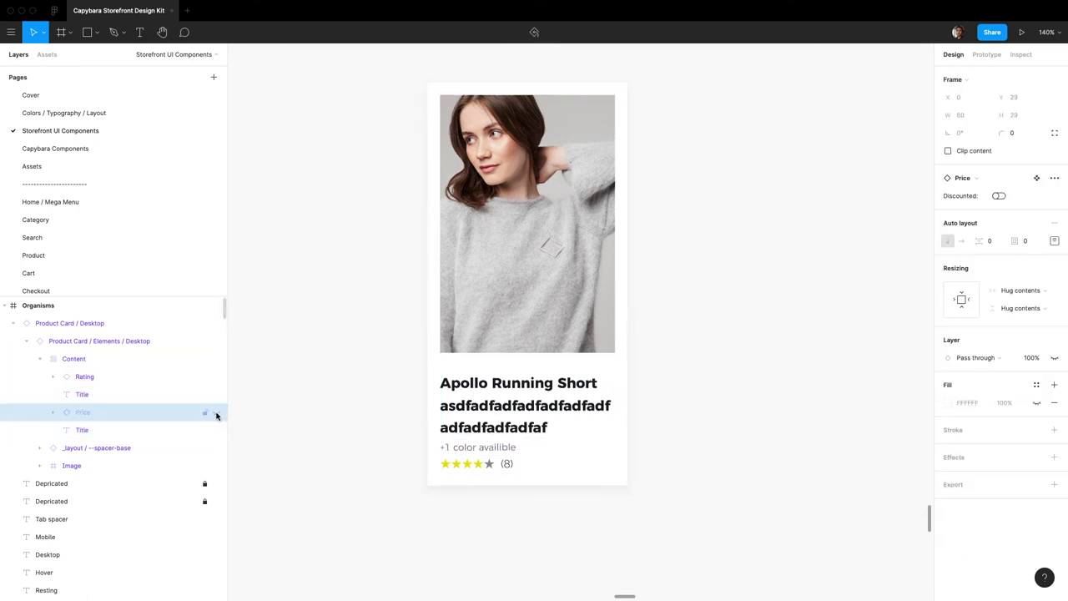
click(695, 483)
click(524, 240)
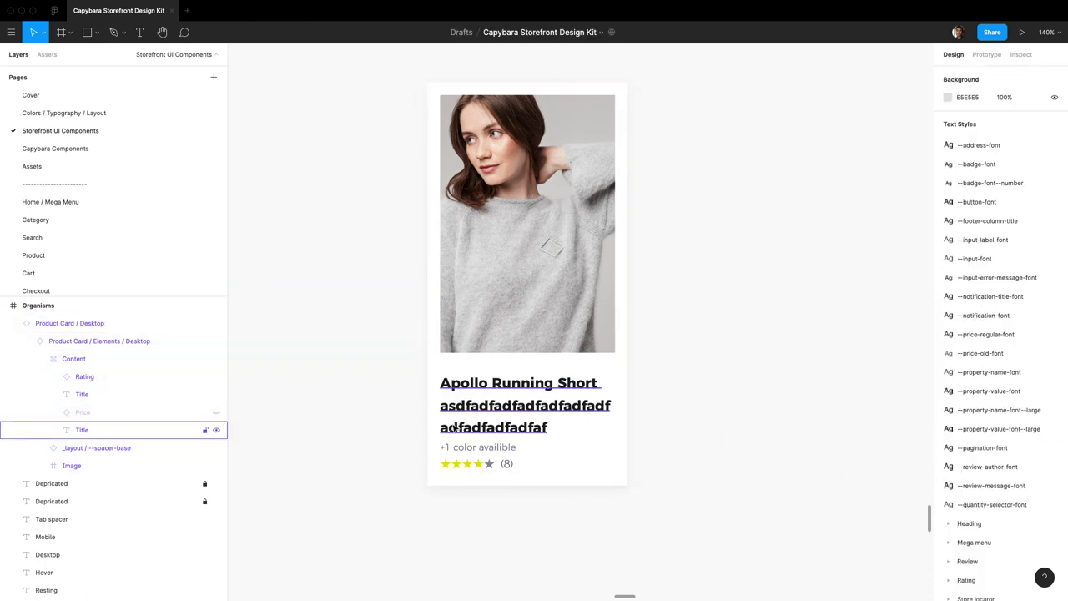
scroll(570, 442, down, 10)
scroll(571, 444, up, 8)
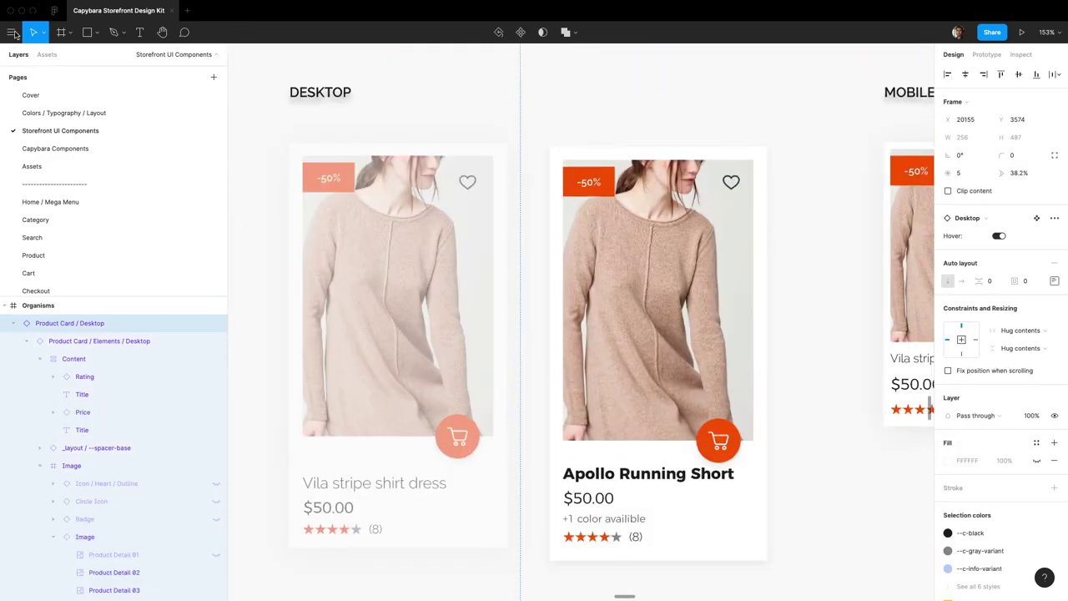
Step: Open File > Show version history and expand the 8 autosave versions group
click(11, 33)
mouse_move(101, 194)
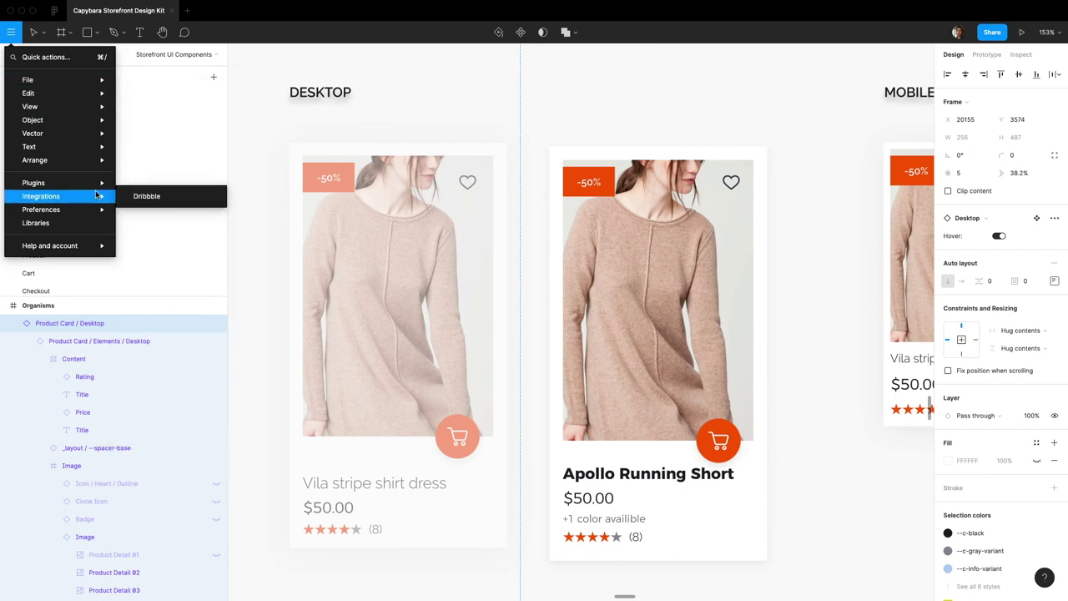
mouse_move(95, 215)
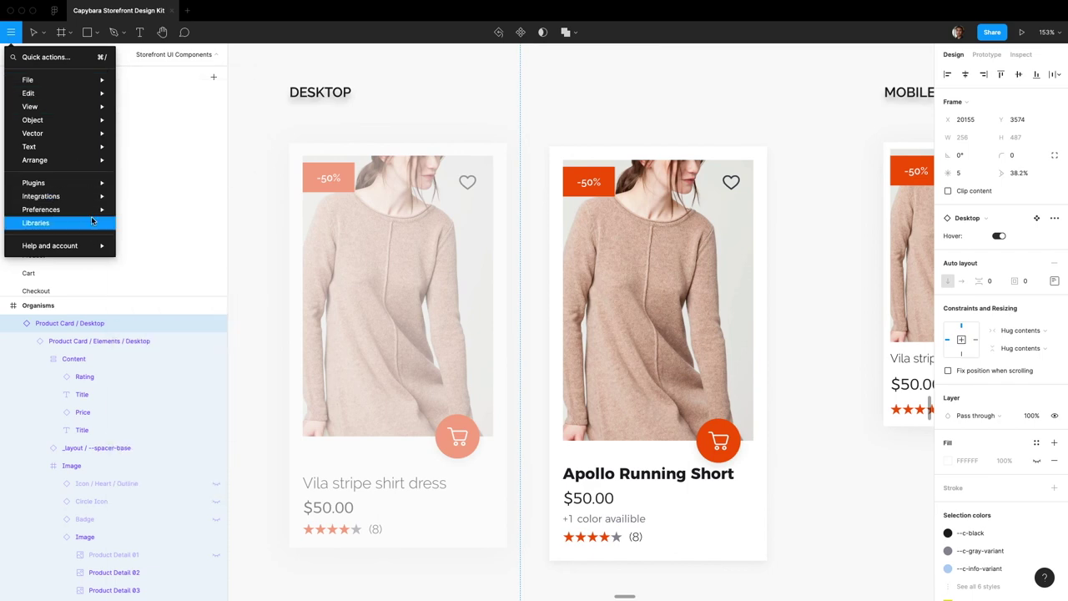
mouse_move(98, 79)
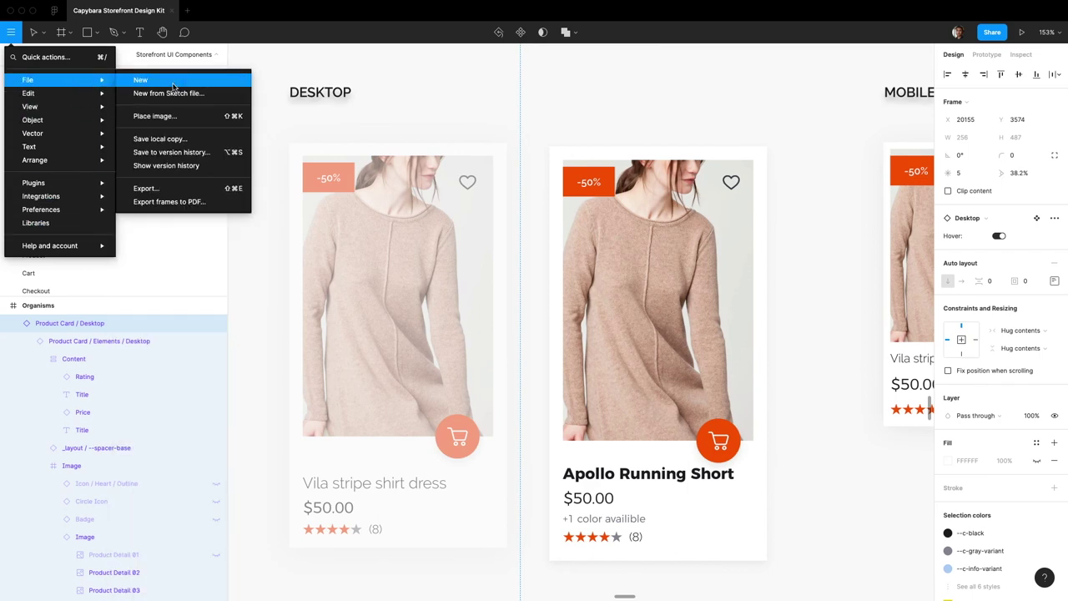
click(189, 165)
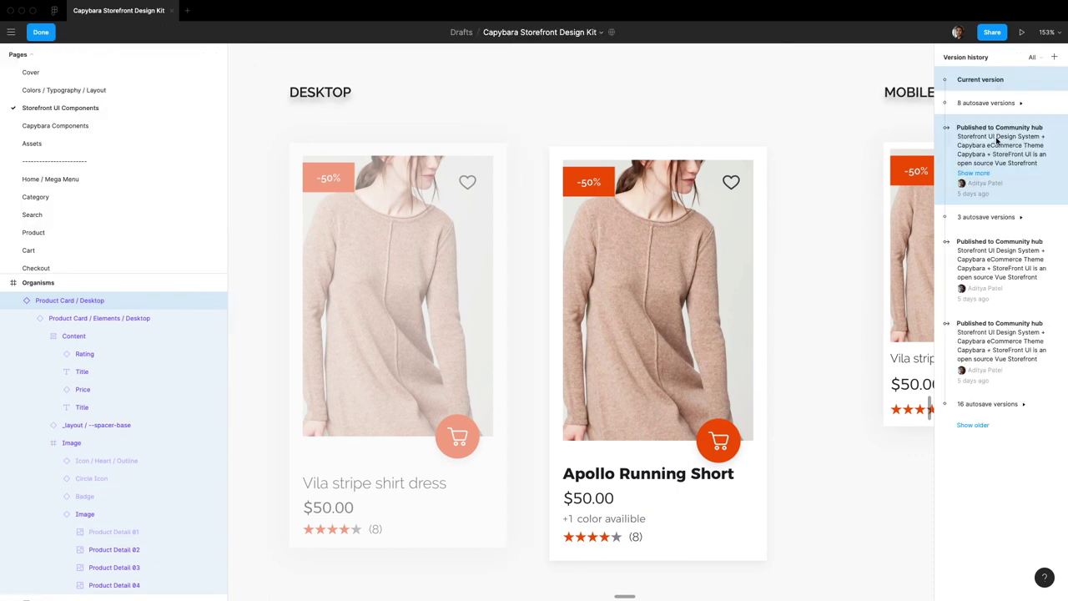
click(997, 110)
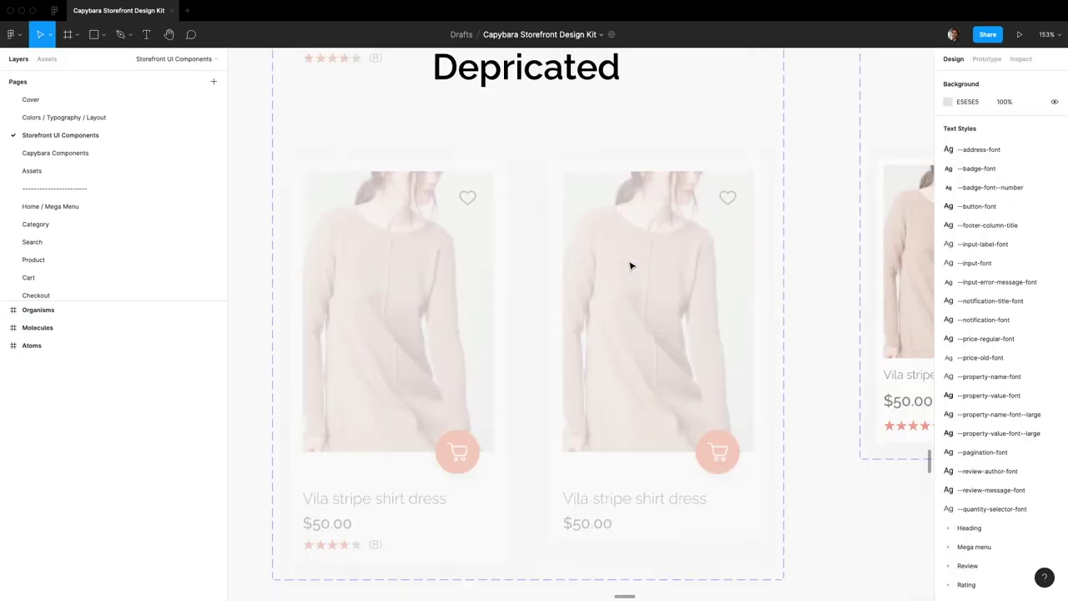
Step: Apply the 'product card' box-shadow effect style to the Hover variant's card element
scroll(632, 263, down, 5)
click(562, 404)
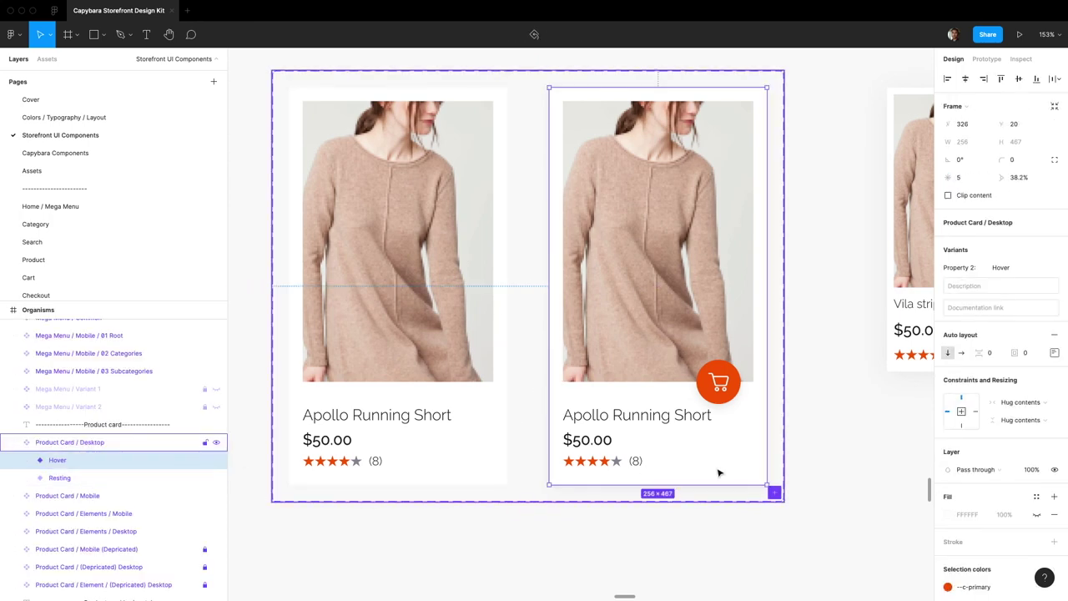
scroll(1008, 434, down, 3)
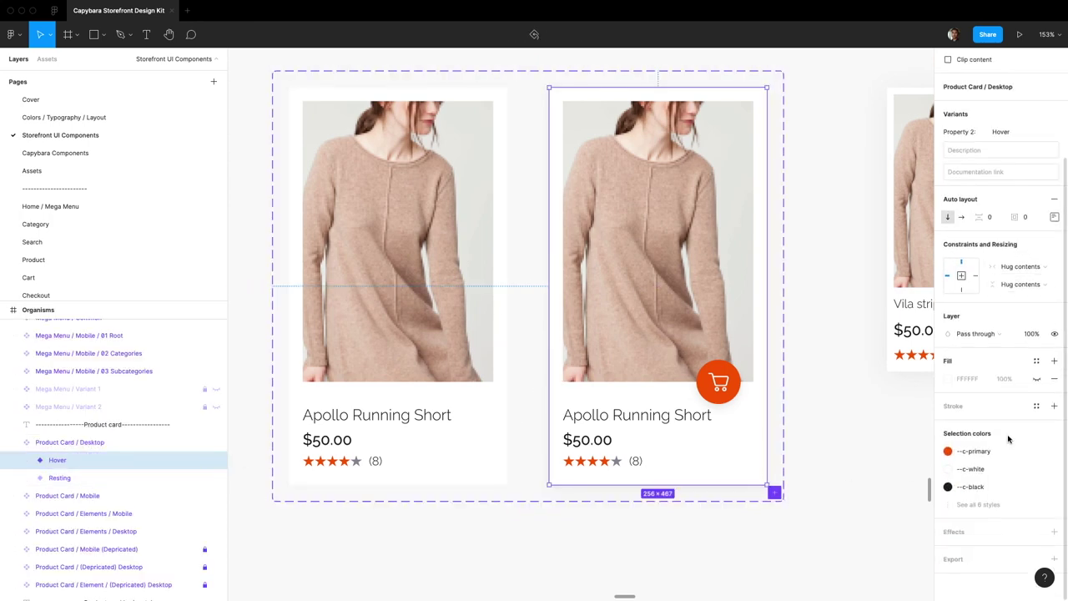
click(751, 479)
click(854, 496)
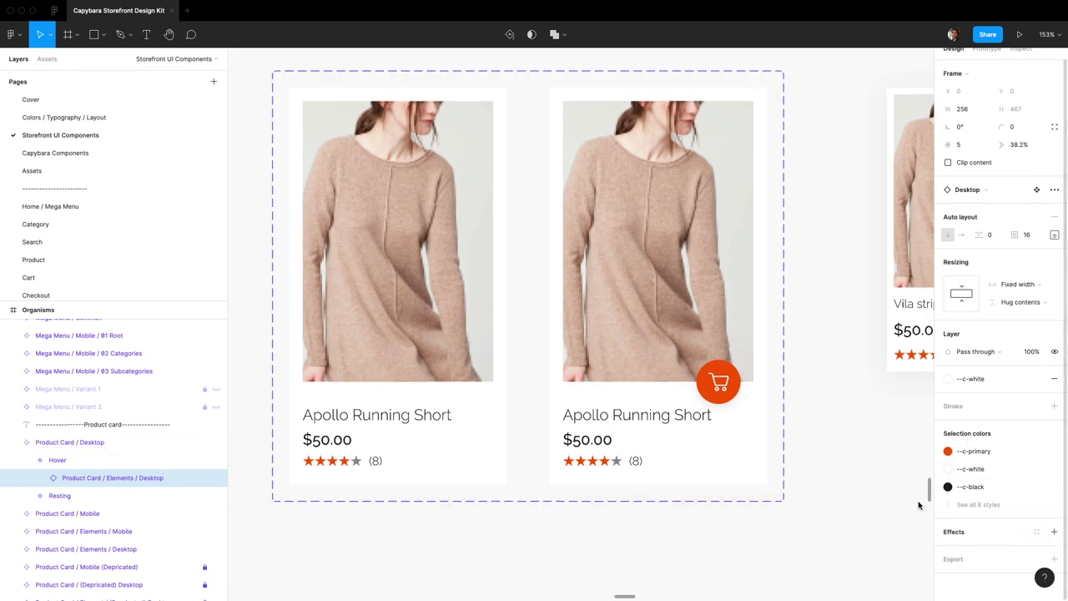
click(96, 478)
click(1036, 543)
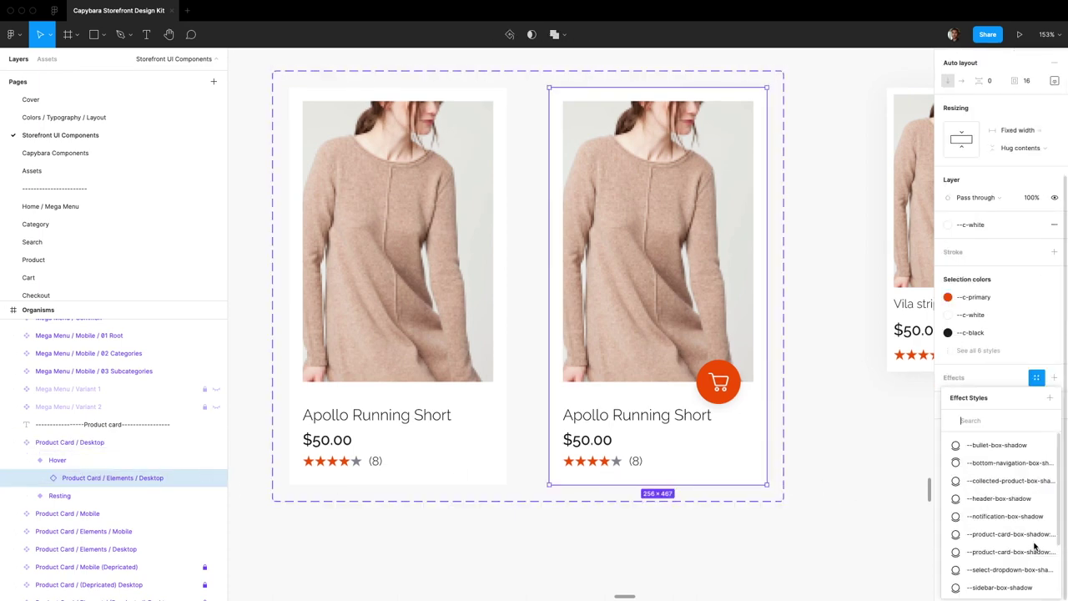
text(produ)
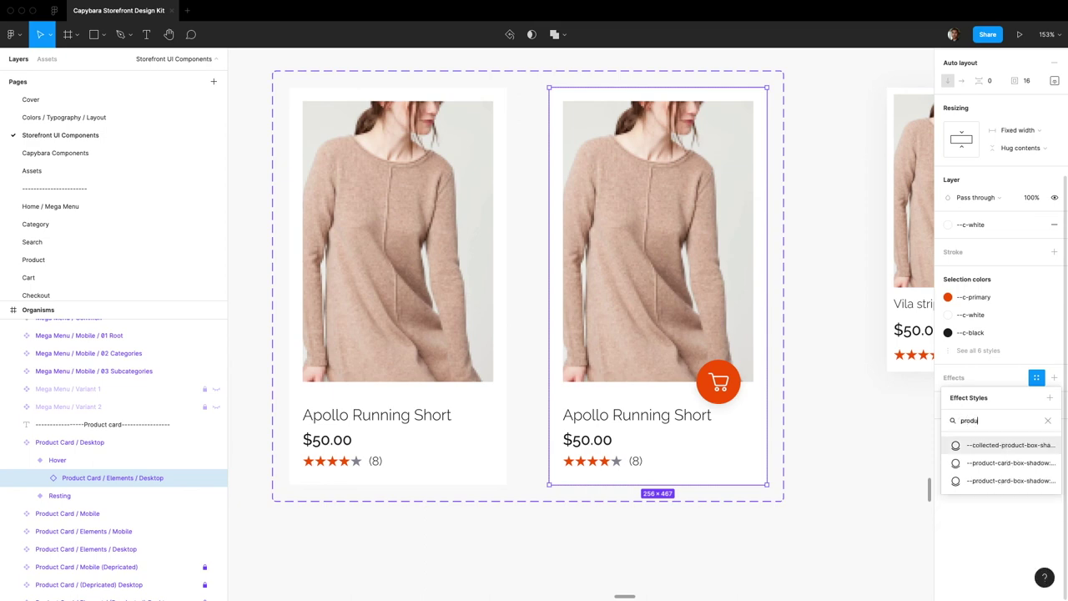
text(ct card)
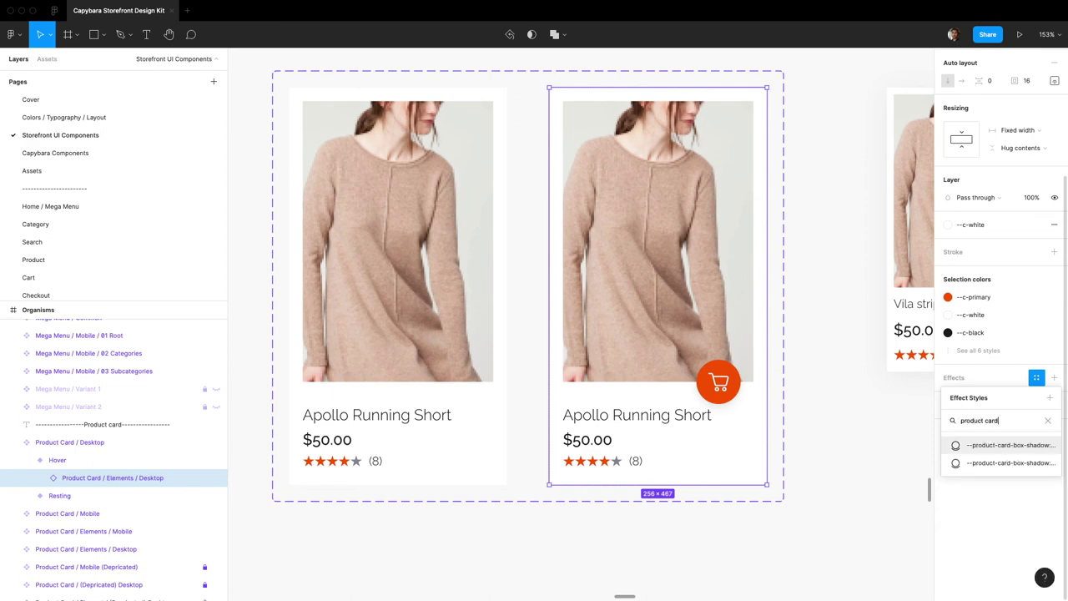
click(1023, 445)
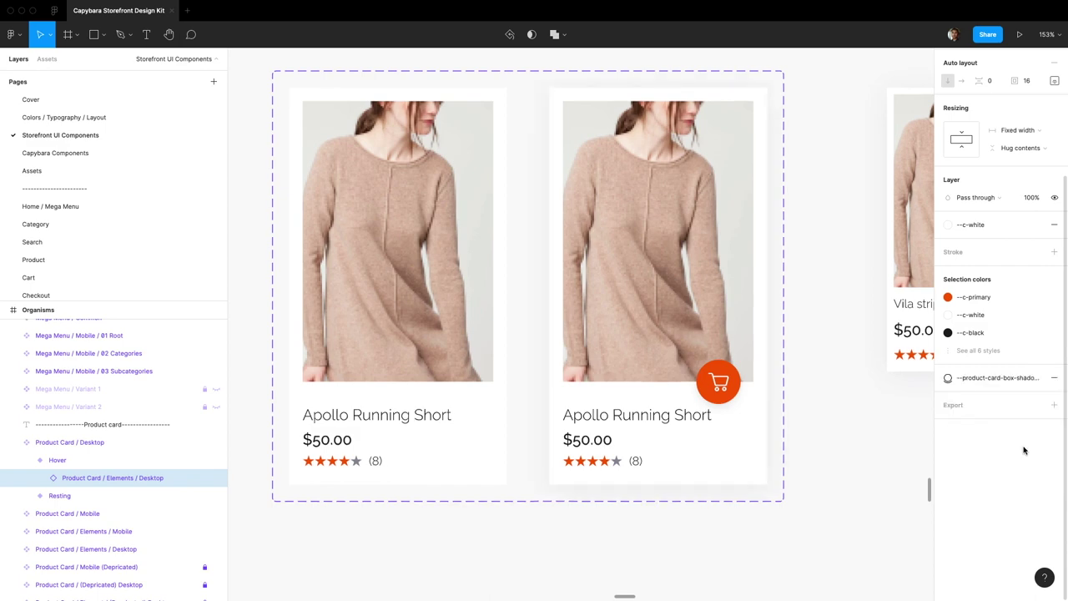
Step: Inspect the product card shadow style's settings, then close the editor and deselect
click(949, 381)
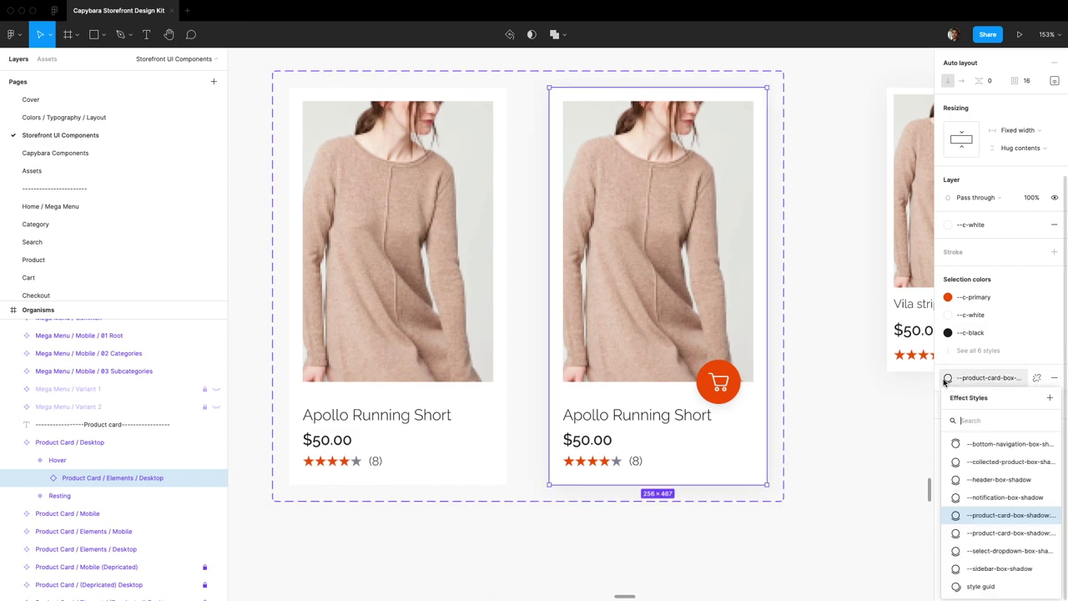
click(1047, 516)
click(930, 410)
click(852, 416)
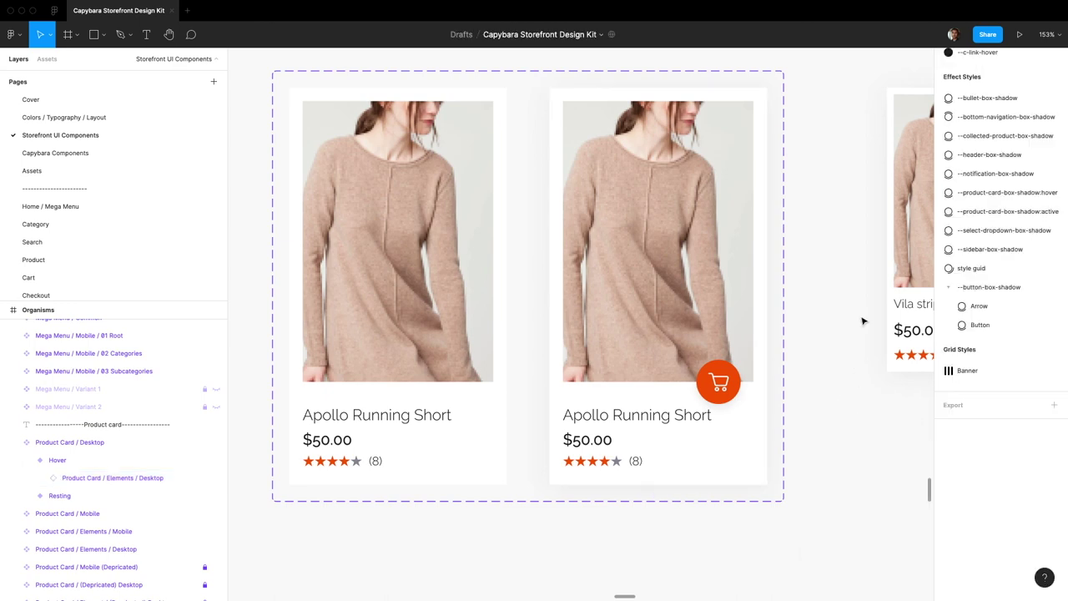
mouse_move(890, 4)
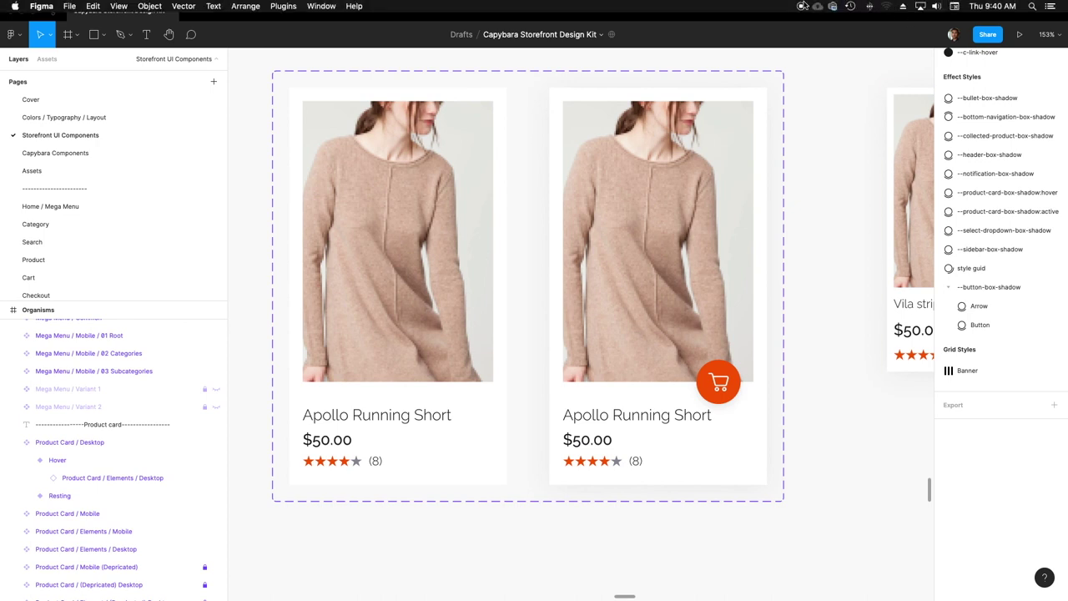